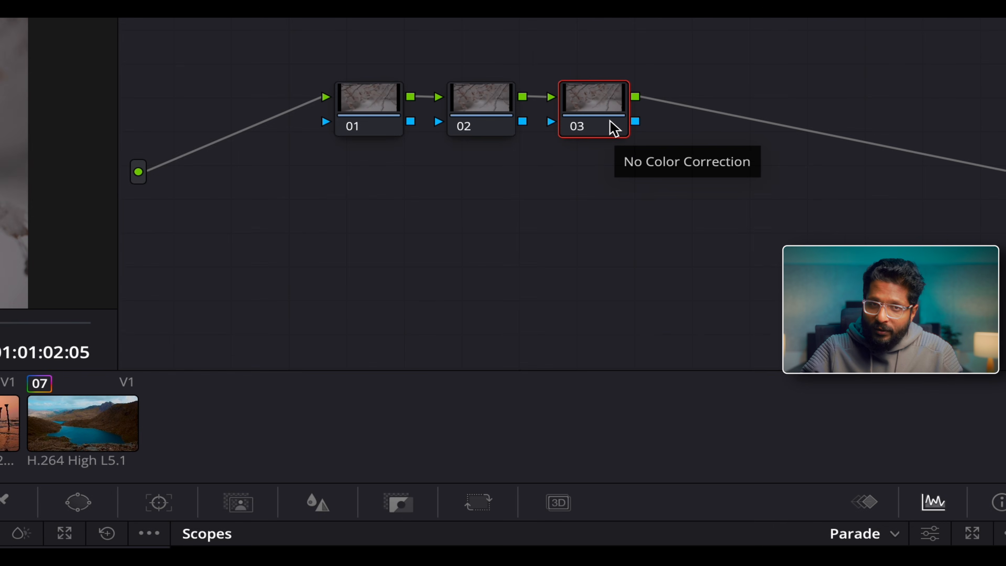
# Add two serial nodes after node 03
pyautogui.rightClick(764, 130)
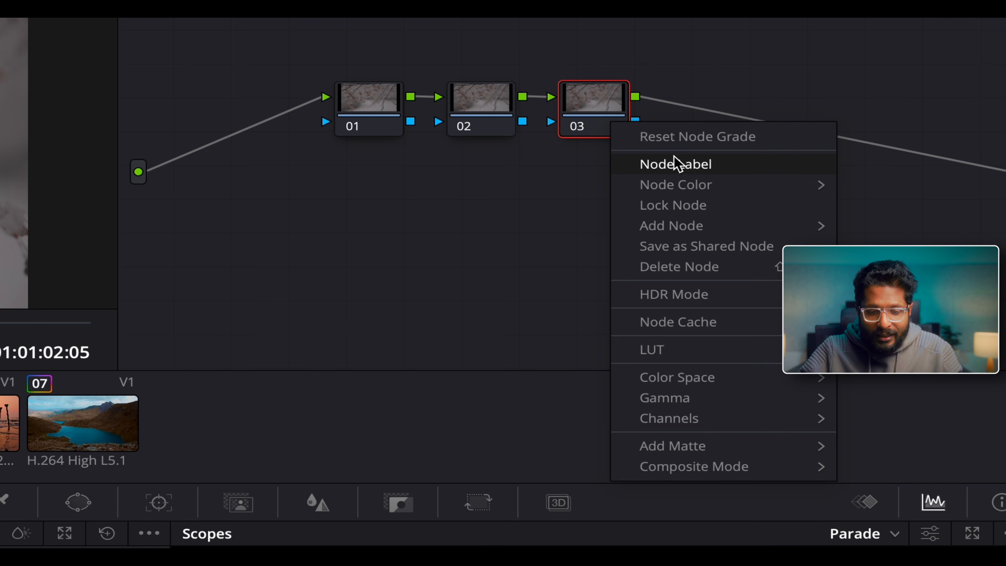
pyautogui.moveTo(729, 234)
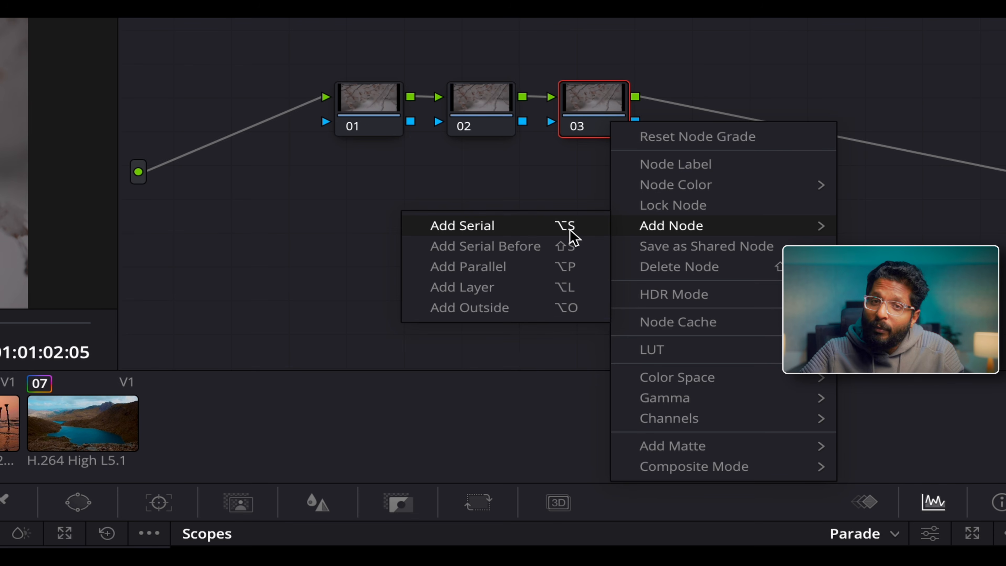
pyautogui.click(566, 178)
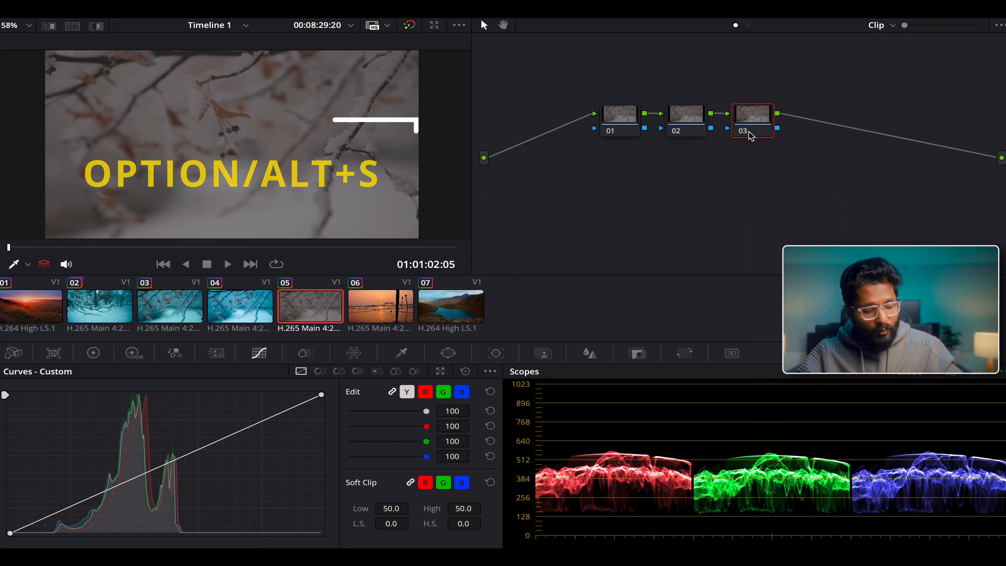
pyautogui.hotkey('alt', 's')
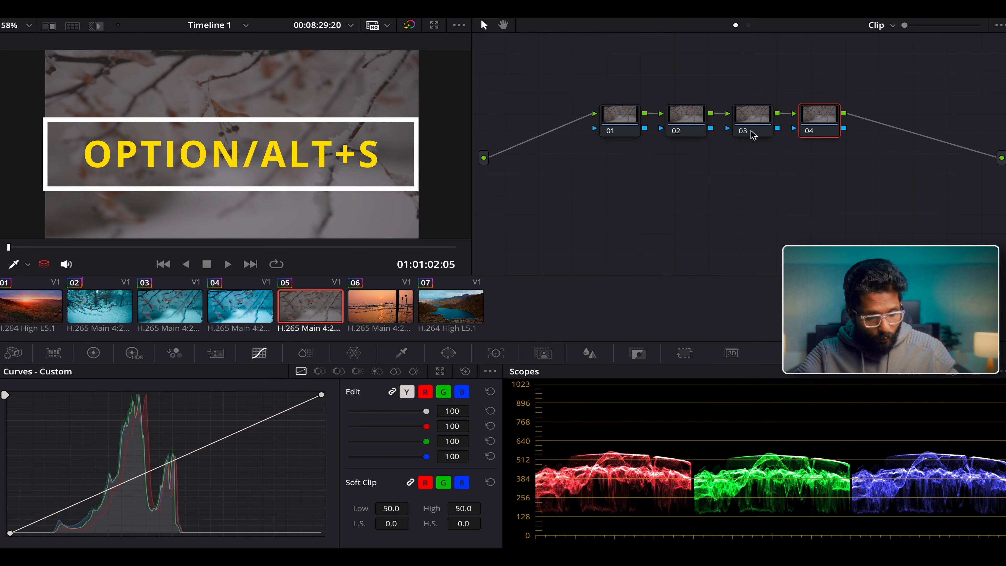
pyautogui.hotkey('alt', 's')
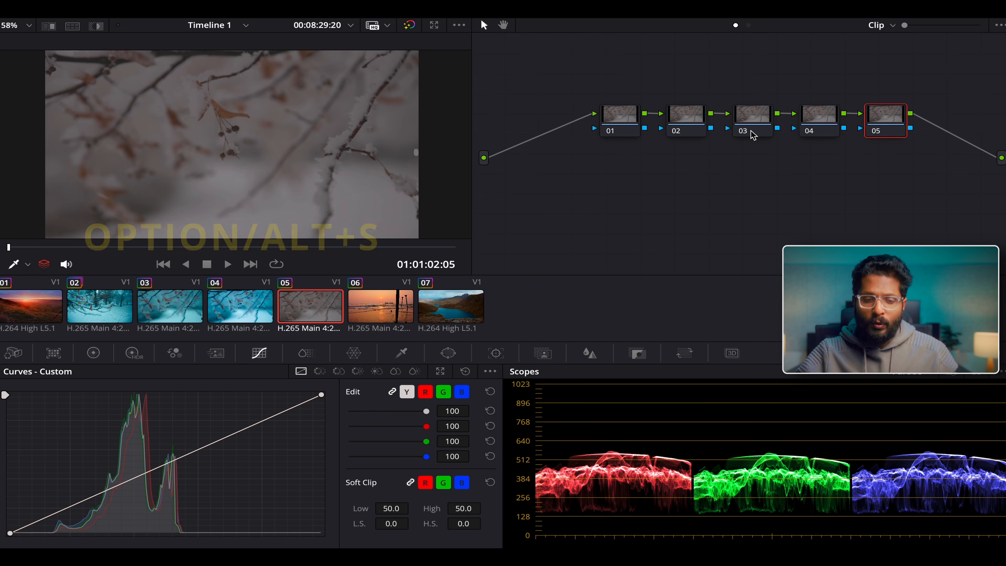
# Insert a serial node before node 01 and move it toward the source input
pyautogui.click(621, 122)
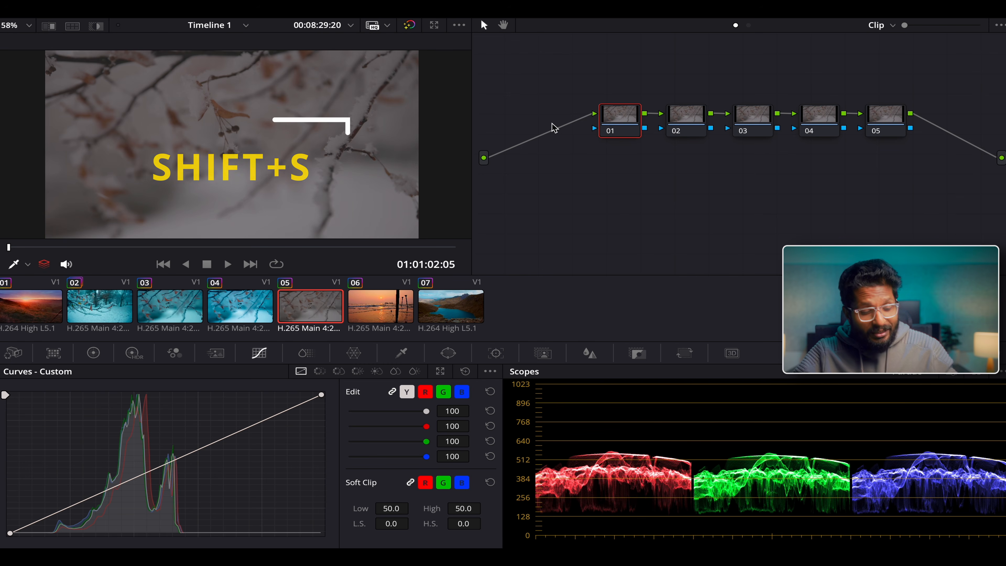
pyautogui.hotkey('shift', 's')
pyautogui.click(598, 152)
pyautogui.moveTo(598, 153); pyautogui.dragTo(547, 121)
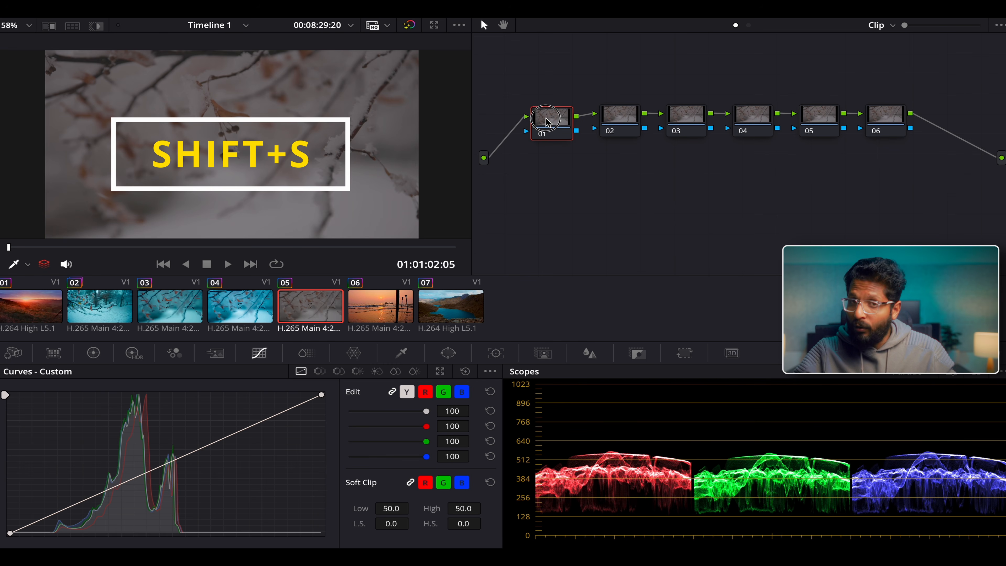
# Undo the node additions, including the one before node 01, back to the original three-node chain
pyautogui.hotkey('ctrl', 'z')
pyautogui.hotkey('ctrl', 'z')
pyautogui.hotkey('ctrl', 'z')
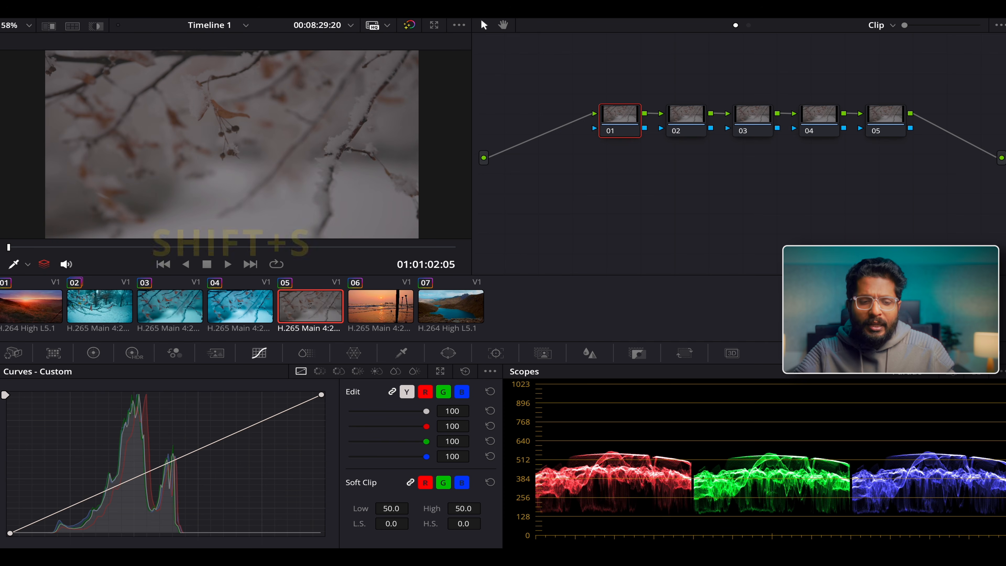
pyautogui.moveTo(905, 28)
pyautogui.mouseDown()
pyautogui.moveTo(926, 30)
pyautogui.moveTo(853, 25)
pyautogui.mouseUp()
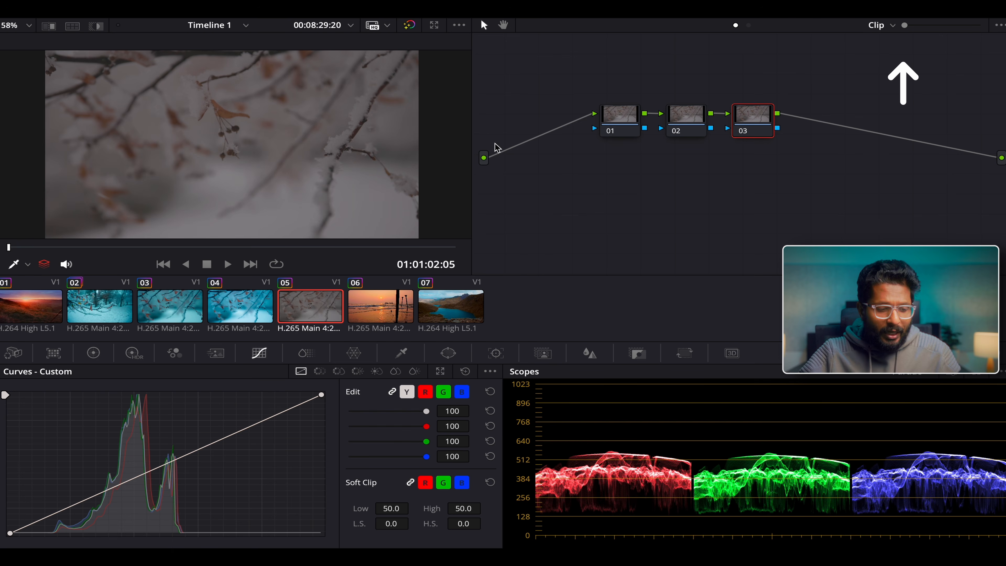
# Switch to clip 04 and tidy its node layout with Cleanup Node Graph
pyautogui.click(237, 298)
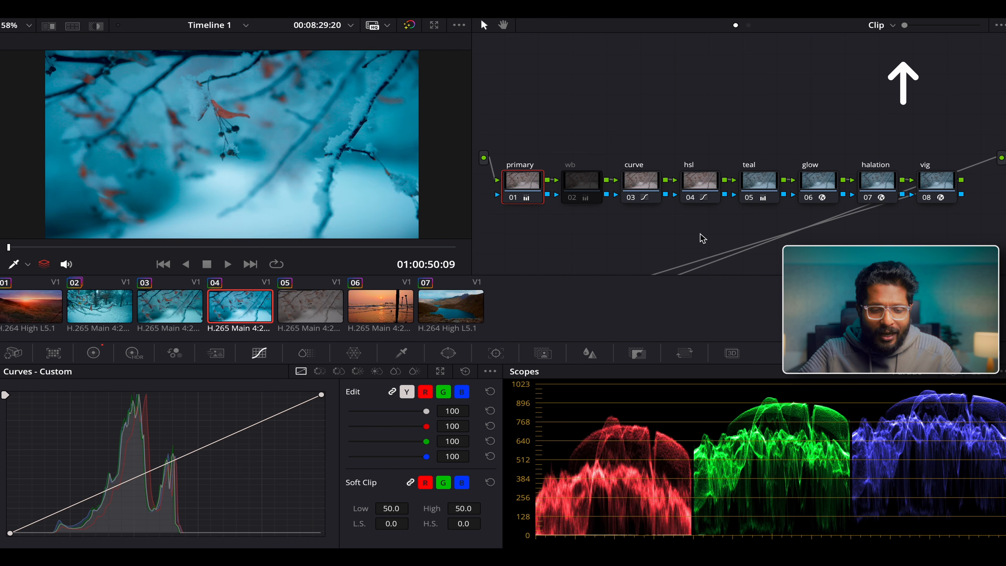
pyautogui.scroll(-3, 700, 233)
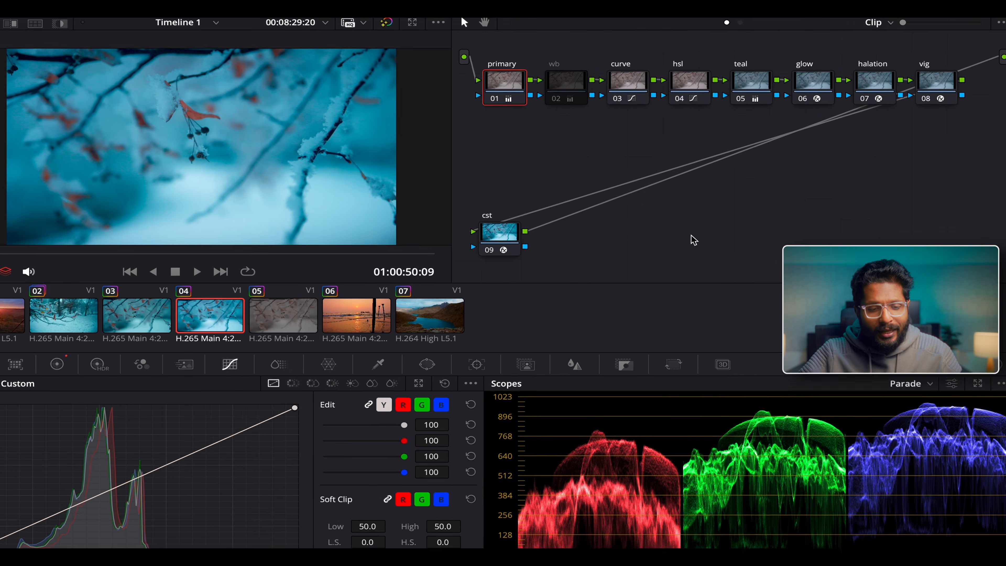
pyautogui.rightClick(619, 148)
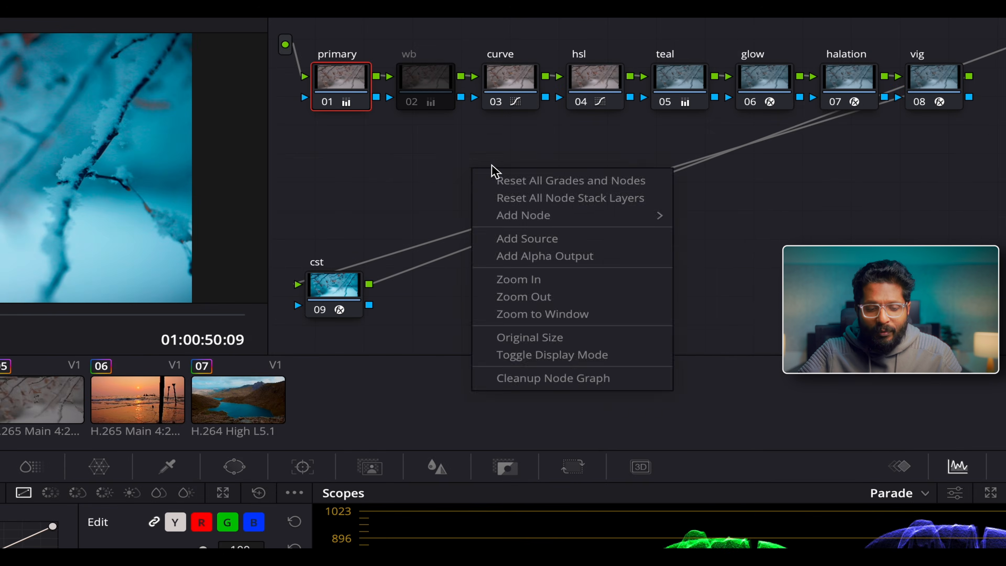
pyautogui.click(555, 377)
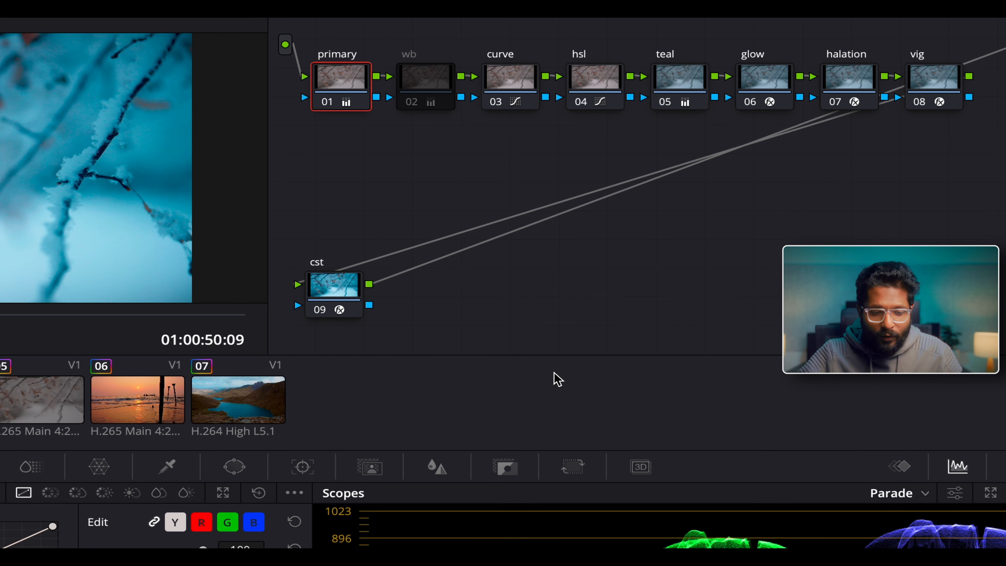
# On clip 03, pull the vig, wb and curve nodes out of line, and realign them with Cleanup Node Graph
pyautogui.click(67, 361)
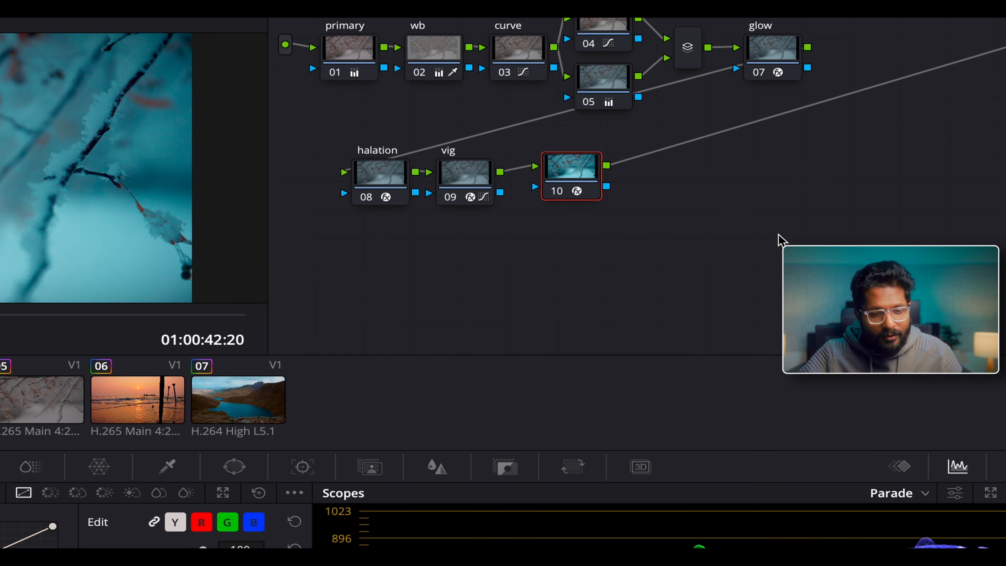
pyautogui.moveTo(472, 168); pyautogui.dragTo(463, 322)
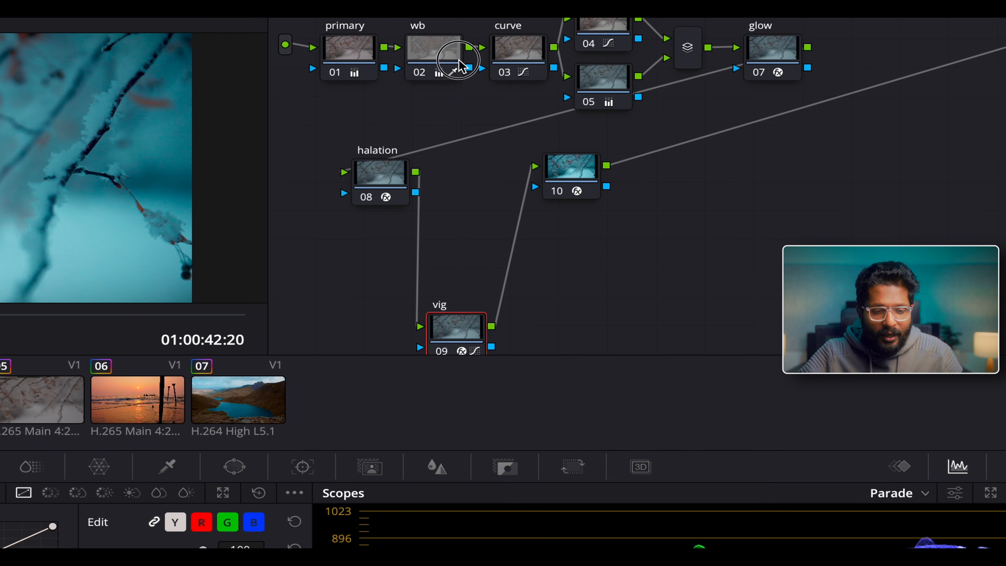
pyautogui.moveTo(444, 47); pyautogui.dragTo(448, 2)
pyautogui.moveTo(507, 55); pyautogui.dragTo(478, 116)
pyautogui.rightClick(657, 191)
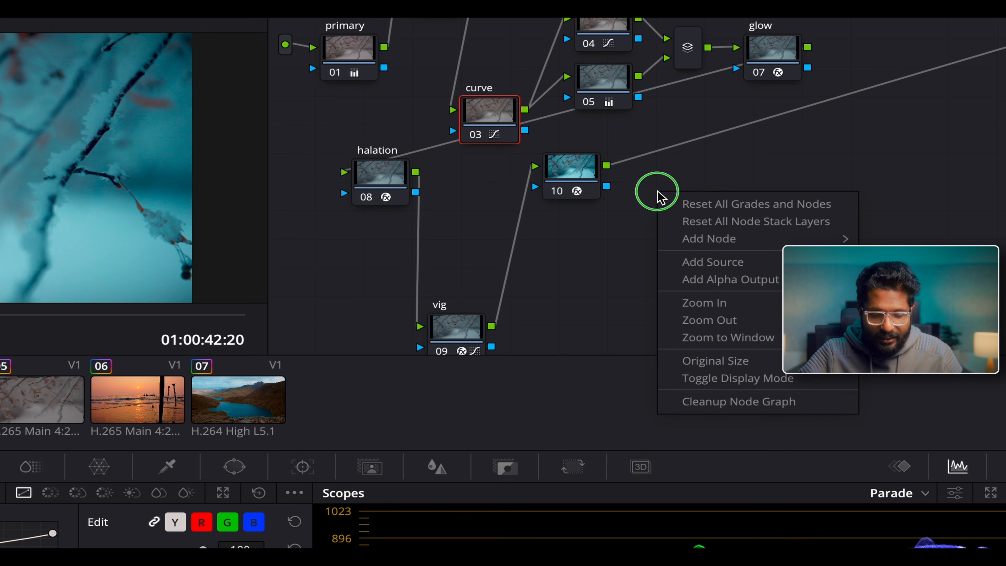
pyautogui.click(739, 402)
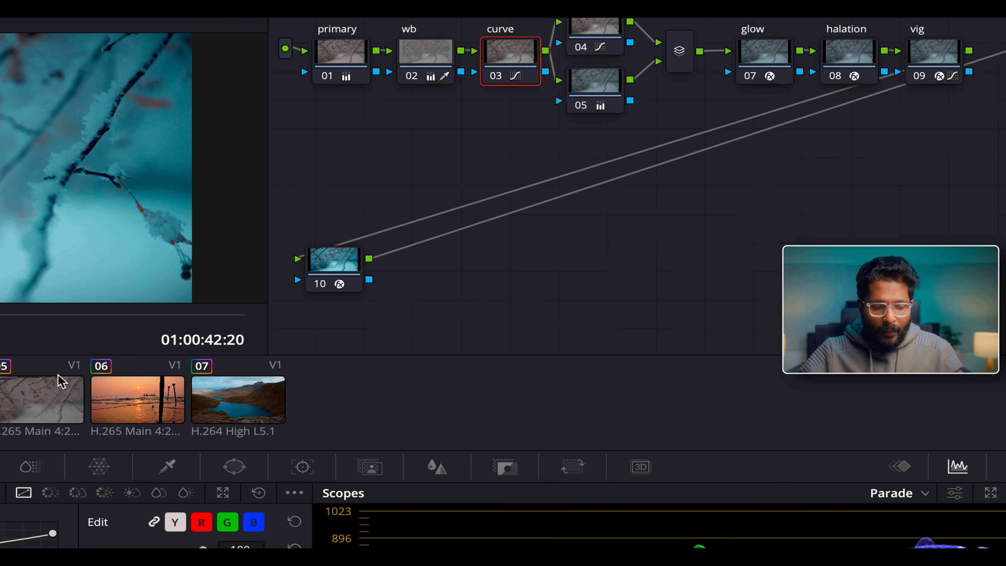
# On clip 05, move node 01 away from node 02 and delete the link between them
pyautogui.click(59, 381)
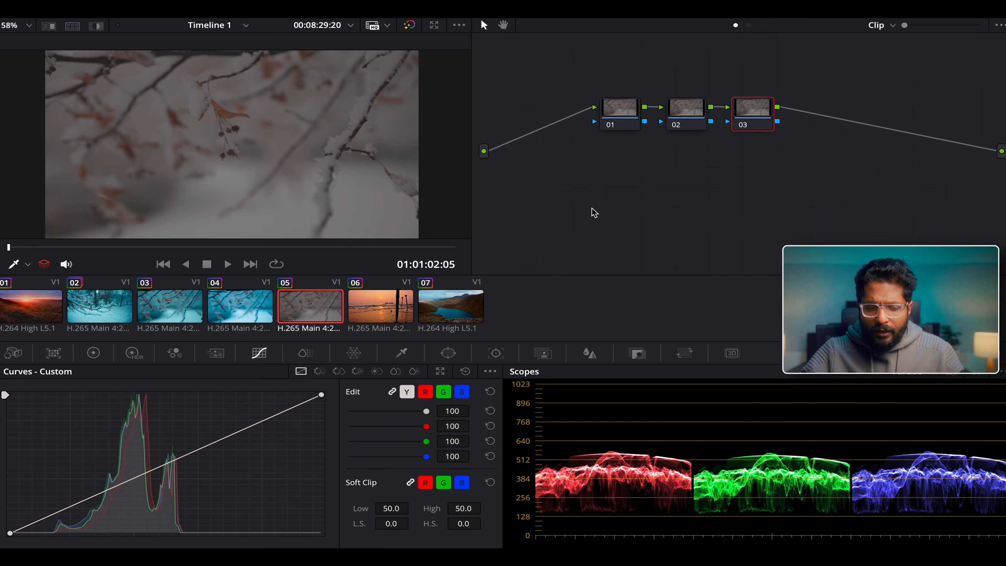
pyautogui.scroll(4, 594, 212)
pyautogui.scroll(-8, 595, 213)
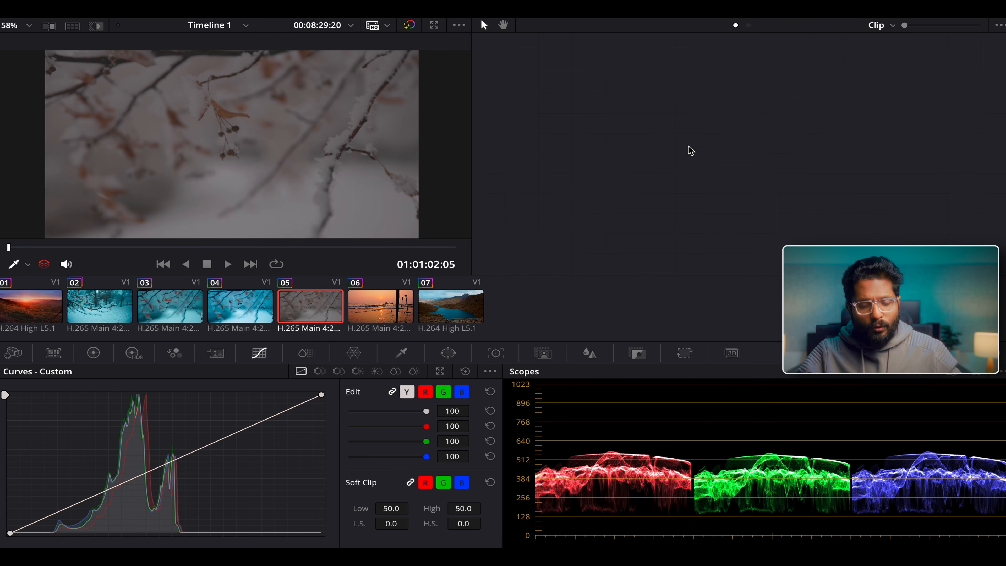
pyautogui.scroll(1, 690, 151)
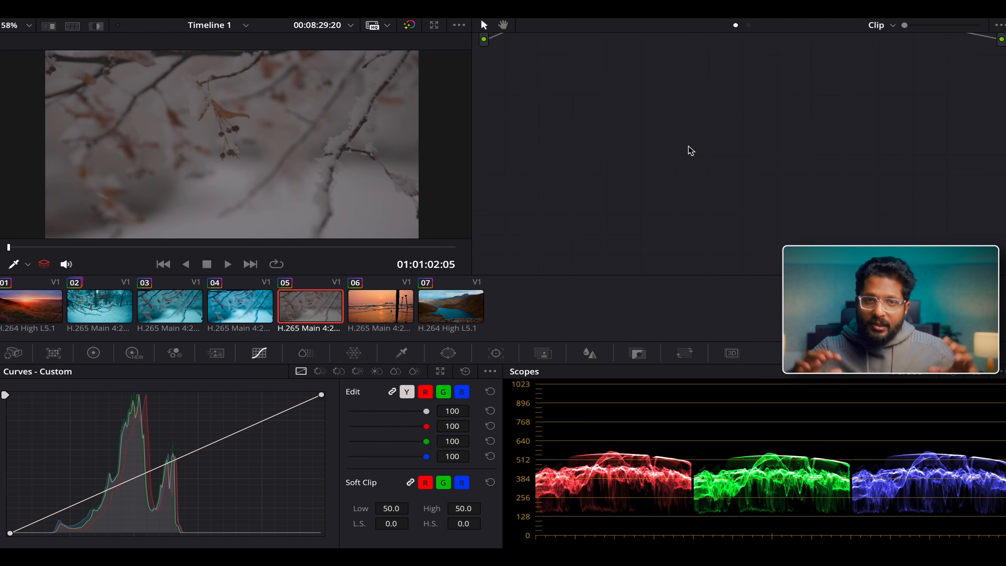
pyautogui.scroll(3, 607, 104)
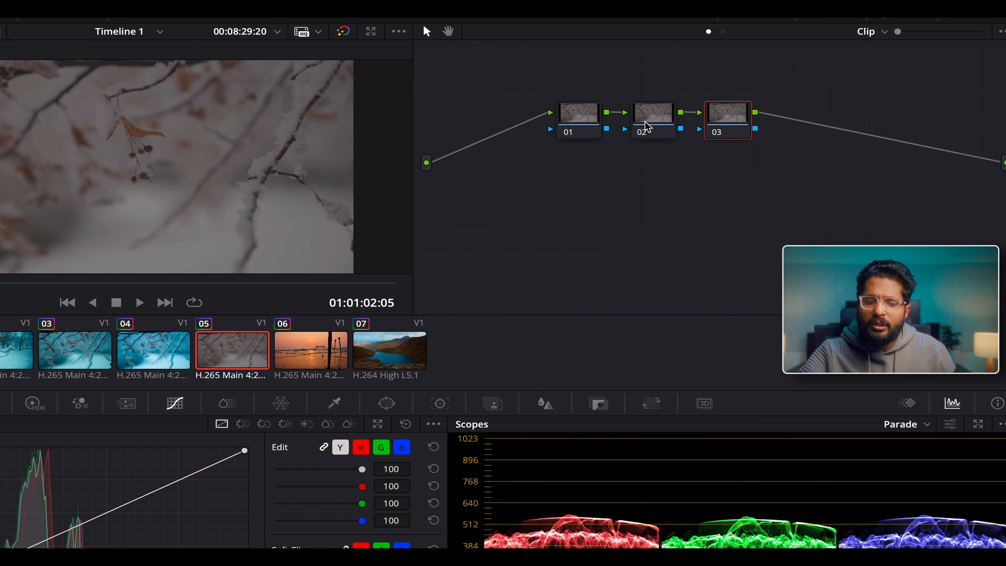
pyautogui.click(650, 125)
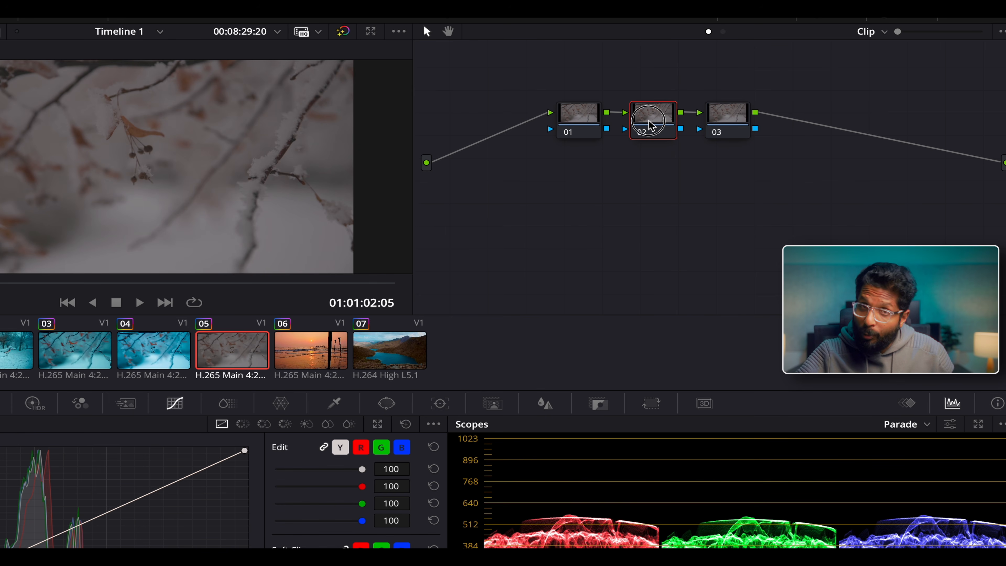
pyautogui.moveTo(573, 123); pyautogui.dragTo(511, 123)
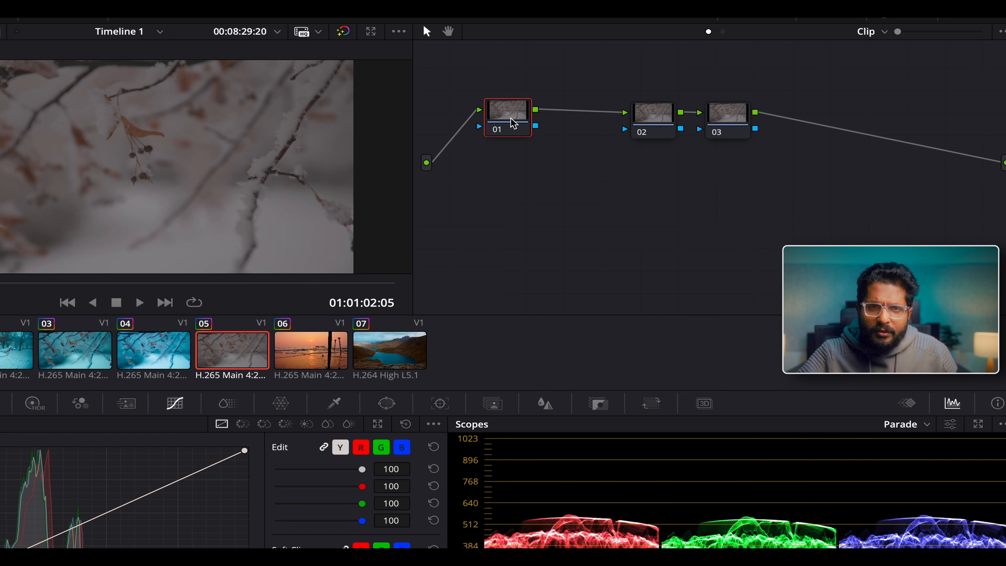
pyautogui.rightClick(567, 117)
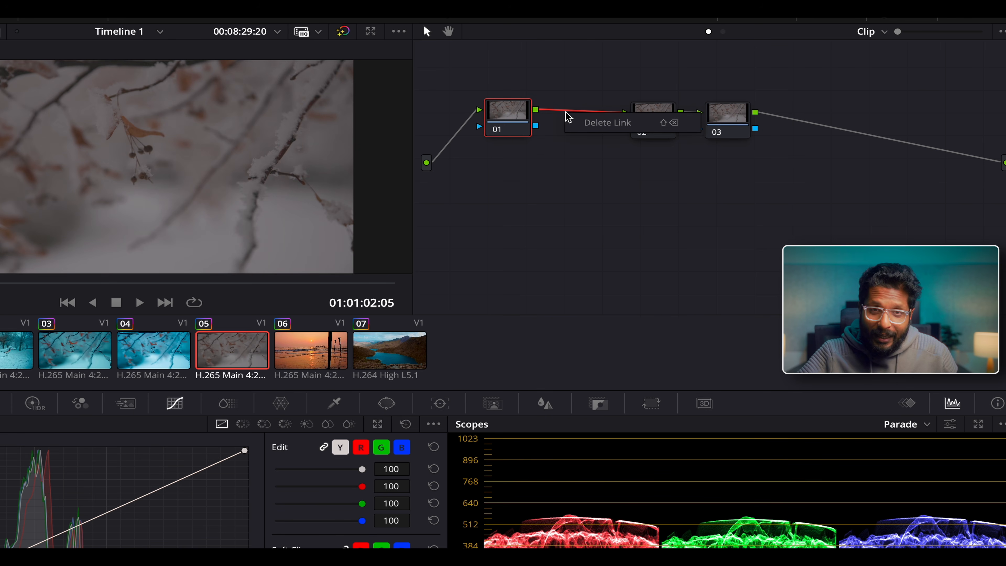
pyautogui.click(620, 122)
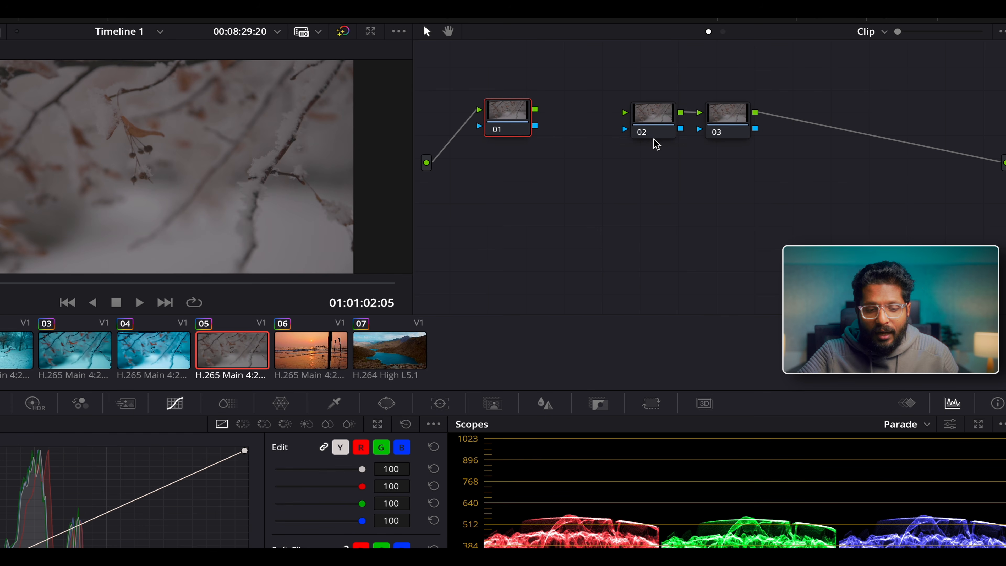
# Move node 02 below the chain and delete its link to node 03
pyautogui.moveTo(640, 128); pyautogui.dragTo(560, 179)
pyautogui.rightClick(658, 145)
pyautogui.rightClick(667, 141)
pyautogui.click(678, 147)
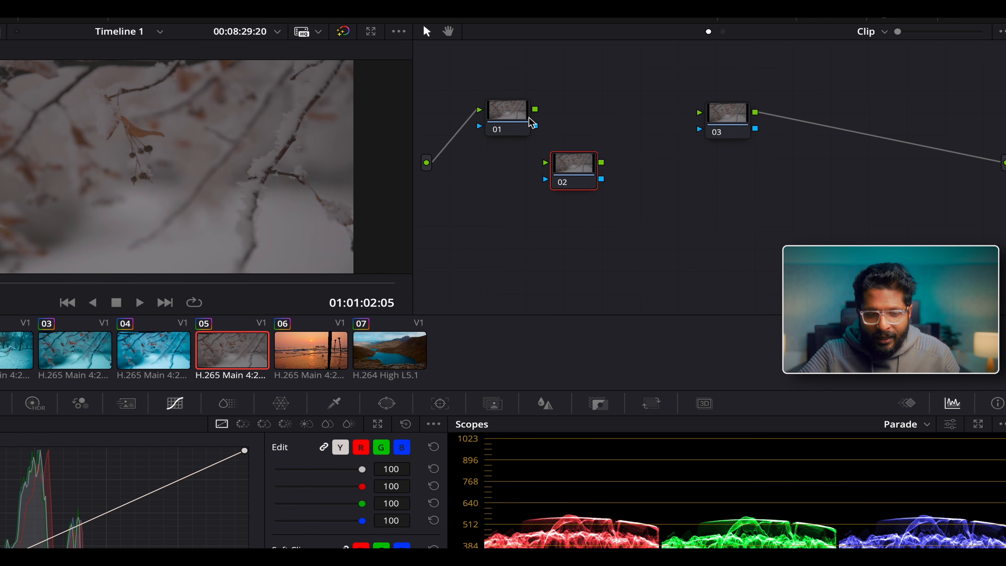
# Link node 01's output to node 03's input, and insert the loose node 02 into the link between node 03 and the final output
pyautogui.moveTo(536, 110); pyautogui.dragTo(698, 113)
pyautogui.moveTo(574, 163)
pyautogui.mouseDown()
pyautogui.moveTo(695, 198)
pyautogui.moveTo(865, 157)
pyautogui.moveTo(866, 136)
pyautogui.mouseUp()
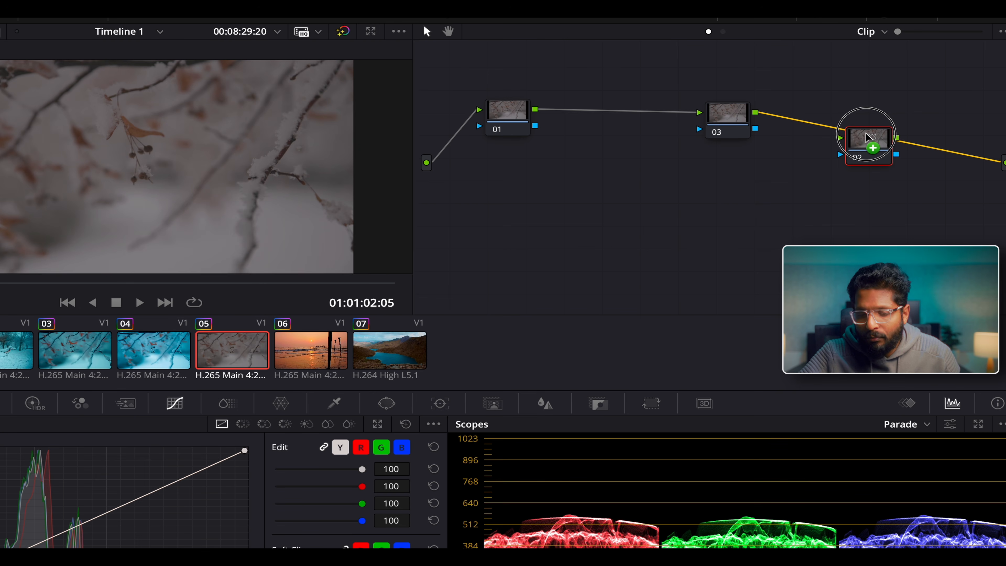
pyautogui.moveTo(865, 133); pyautogui.dragTo(865, 133)
# Arrange the three nodes in an arch with node 02 raised between 01 and 03, and swap nodes 02 and 03
pyautogui.moveTo(723, 125); pyautogui.dragTo(663, 121)
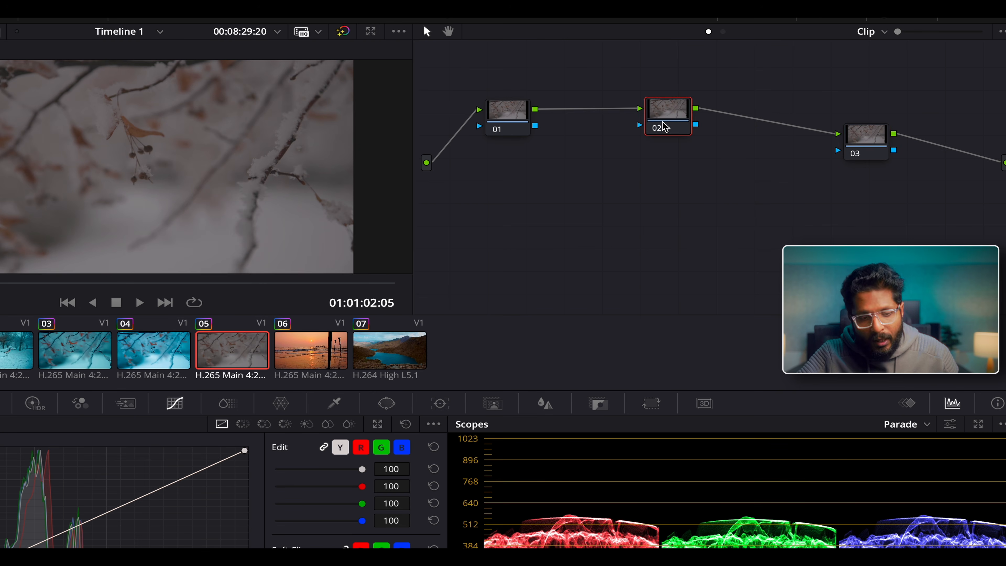
pyautogui.moveTo(512, 128); pyautogui.dragTo(593, 170)
pyautogui.moveTo(669, 127); pyautogui.dragTo(677, 102)
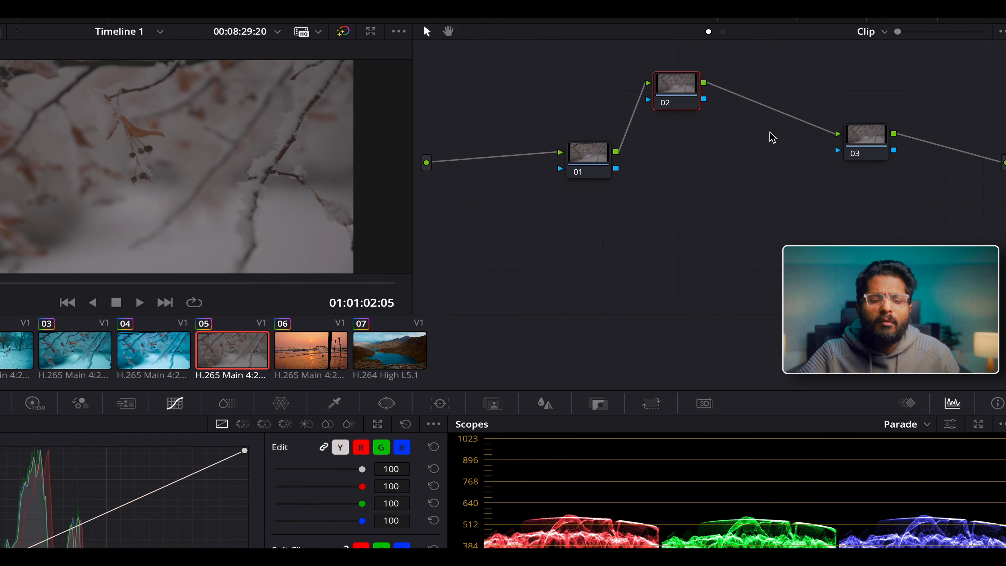
pyautogui.moveTo(855, 159); pyautogui.dragTo(770, 158)
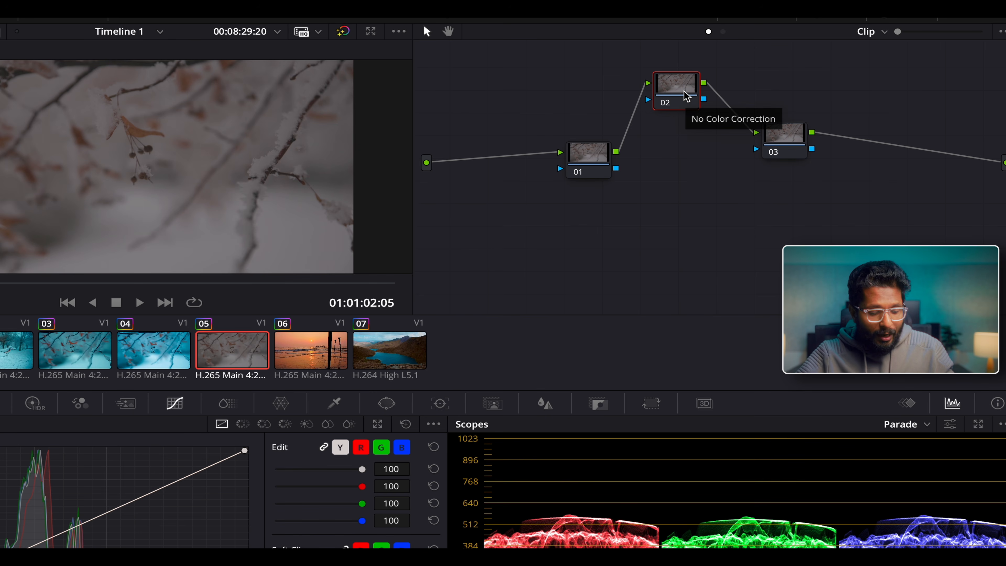
pyautogui.moveTo(687, 96); pyautogui.dragTo(789, 142)
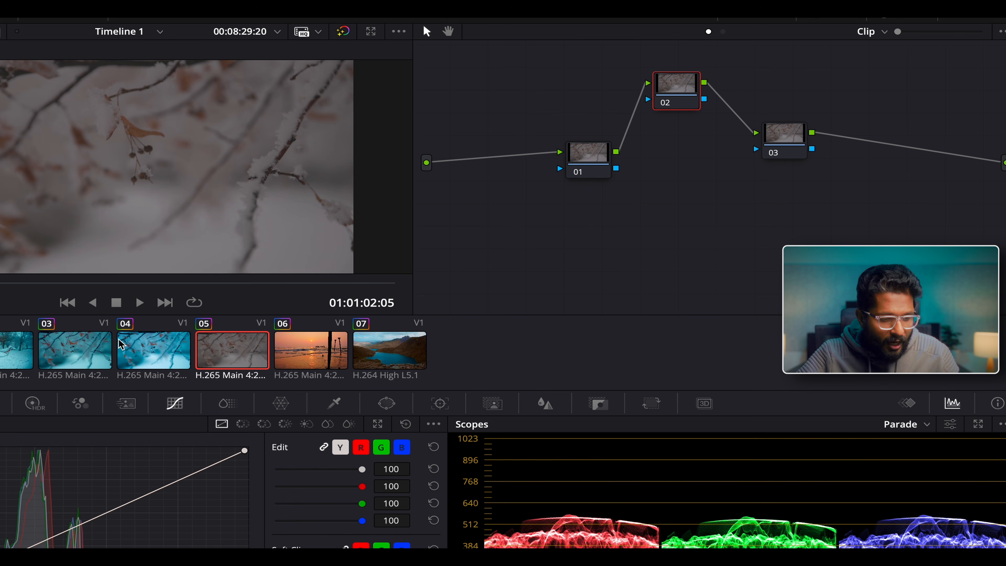
# Try swapping the glow and halation nodes on clip 03, and undo the swap
pyautogui.click(76, 350)
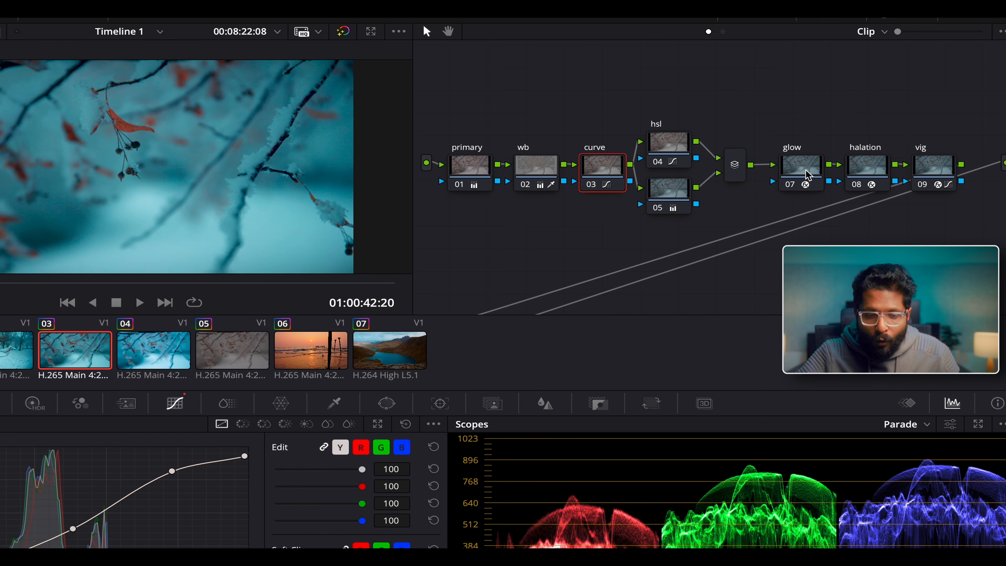
pyautogui.moveTo(811, 171); pyautogui.dragTo(865, 173)
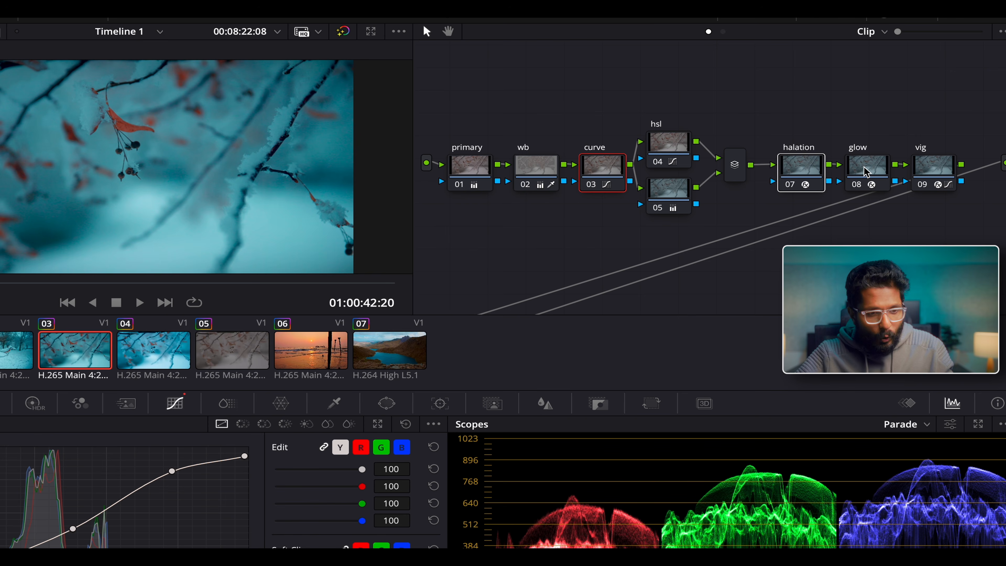
pyautogui.press('super+z')
# Return to clip 05 and shift node 01 slightly toward the source input
pyautogui.click(234, 350)
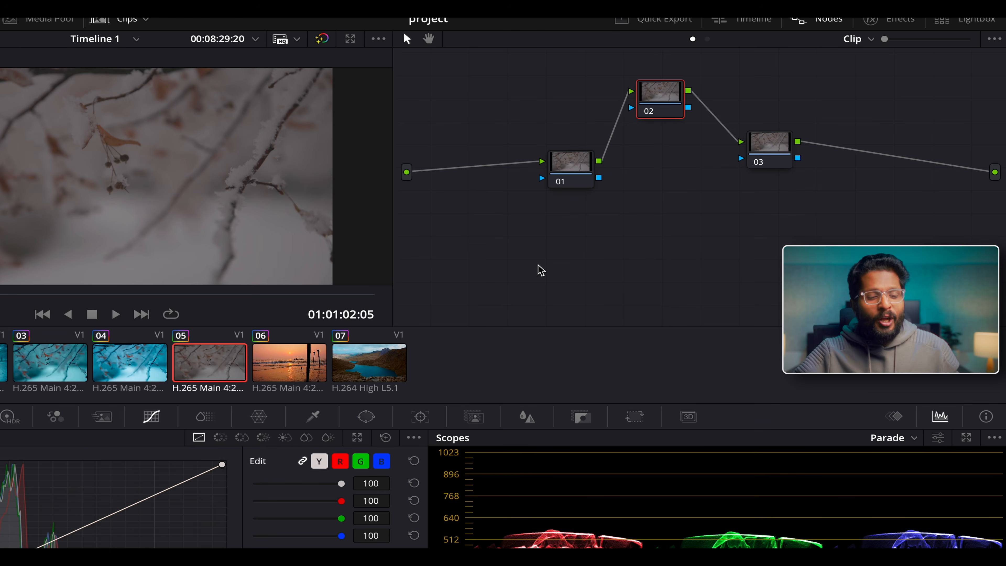
pyautogui.moveTo(561, 181); pyautogui.dragTo(541, 171)
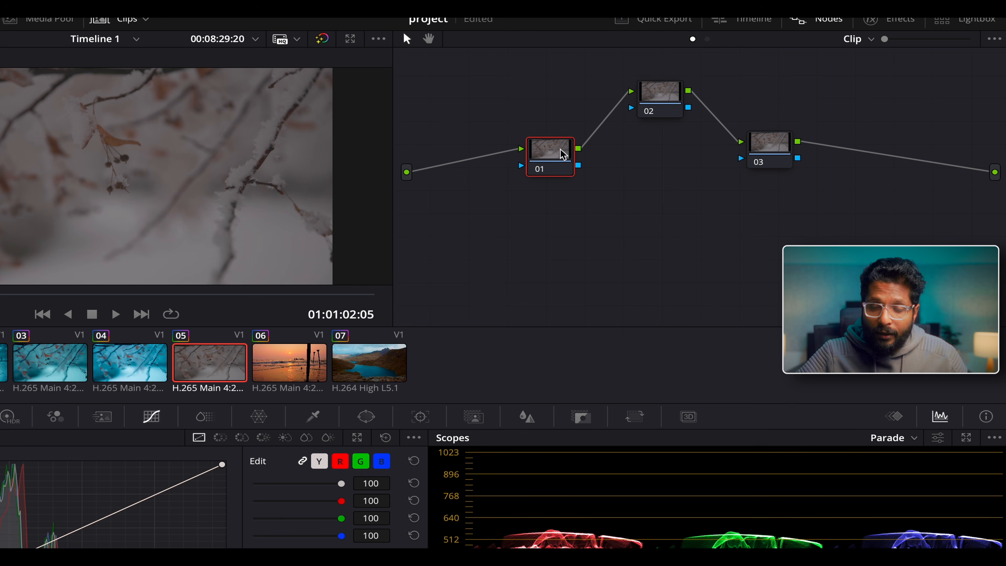
# Label node 01 "primar" and node 02 "dfs" on clip 05
pyautogui.rightClick(543, 164)
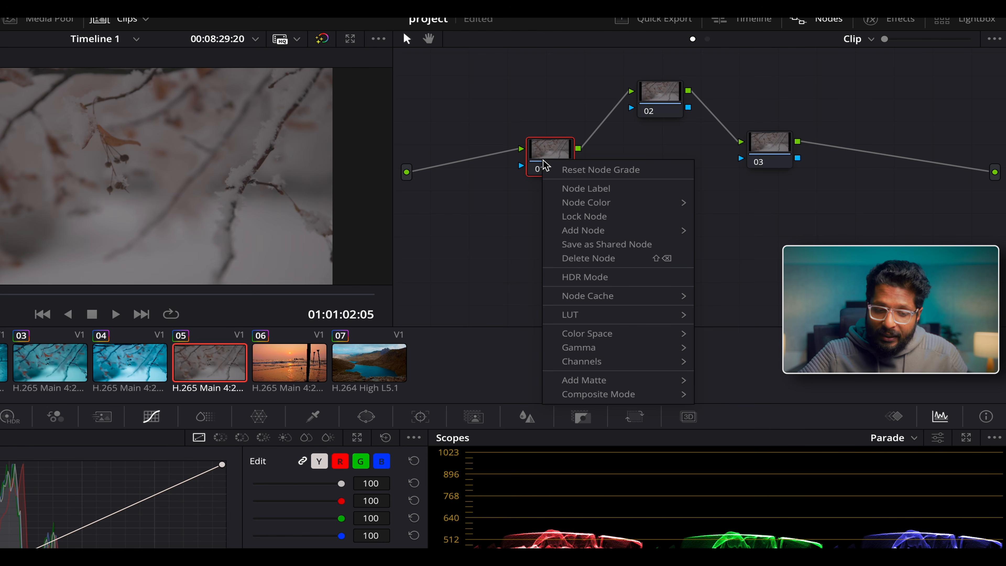
pyautogui.click(584, 189)
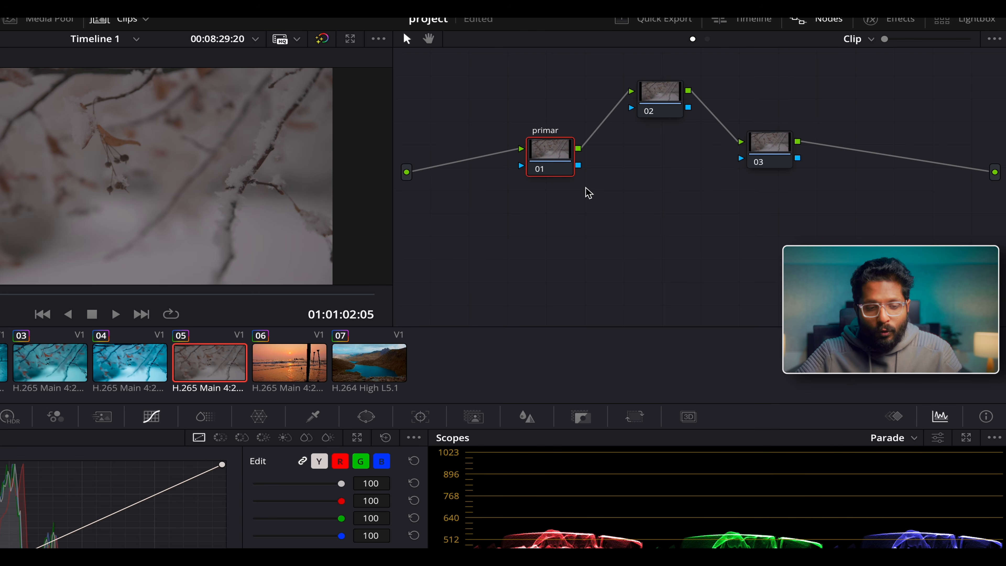
pyautogui.rightClick(664, 107)
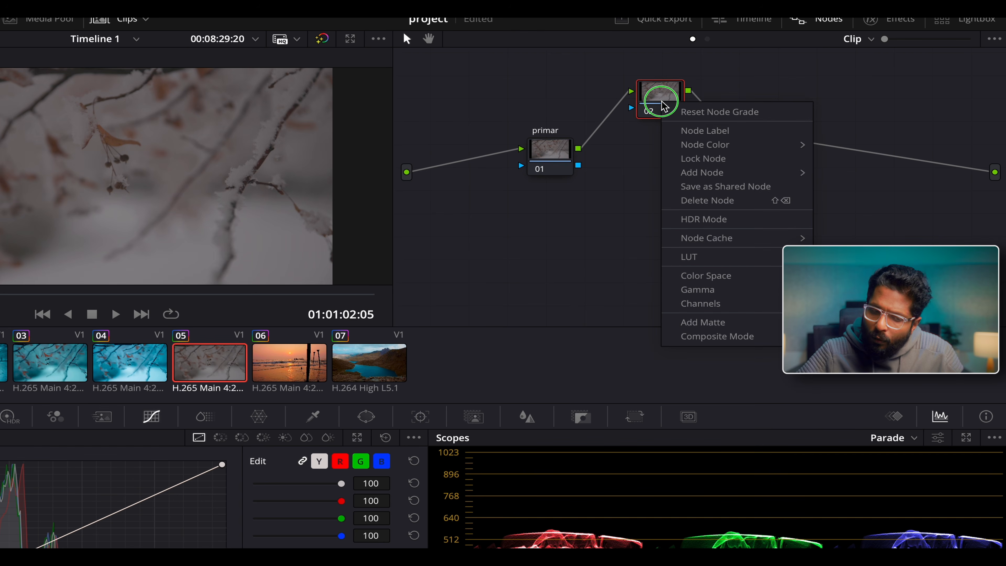
pyautogui.click(695, 128)
pyautogui.click(643, 177)
# Relabel node 01 as "sdas" and reopen its label for editing
pyautogui.click(555, 158)
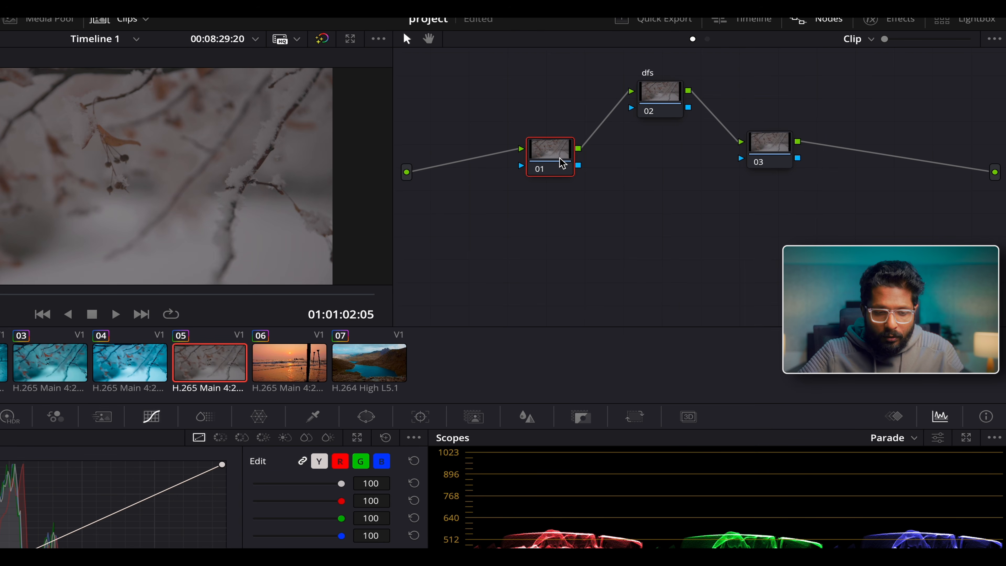
pyautogui.rightClick(555, 157)
pyautogui.click(586, 185)
pyautogui.write('sdas')
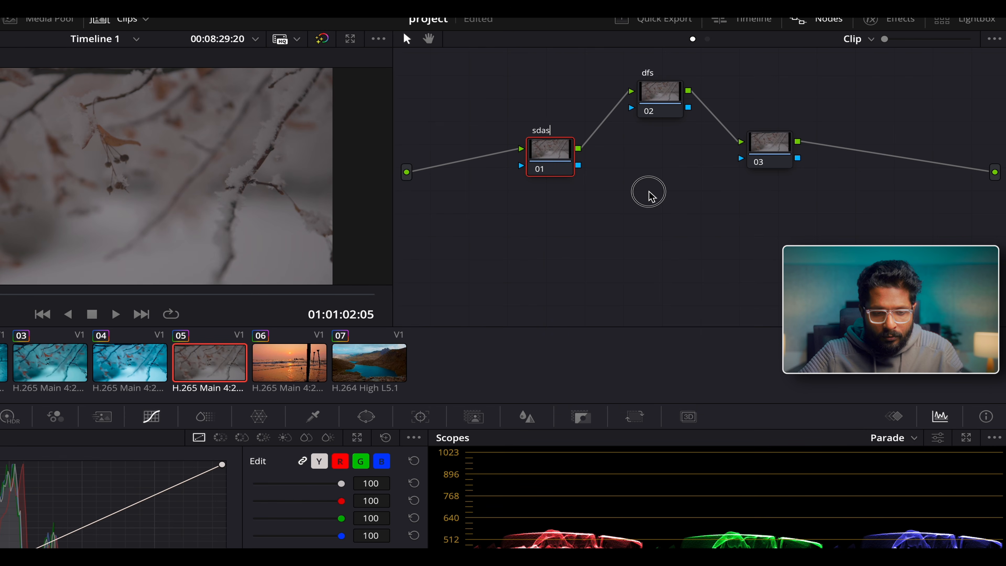
pyautogui.click(667, 107)
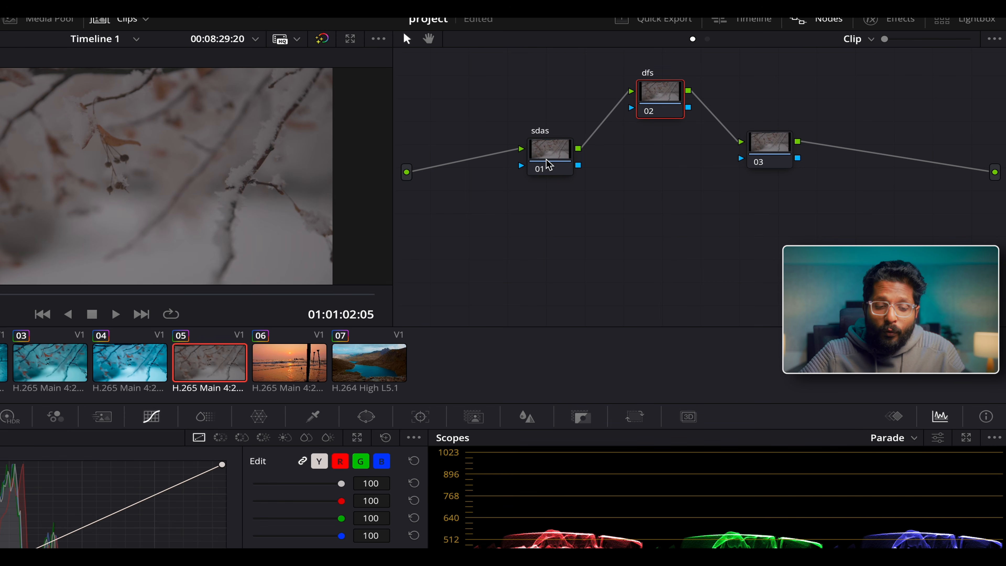
pyautogui.doubleClick(549, 134)
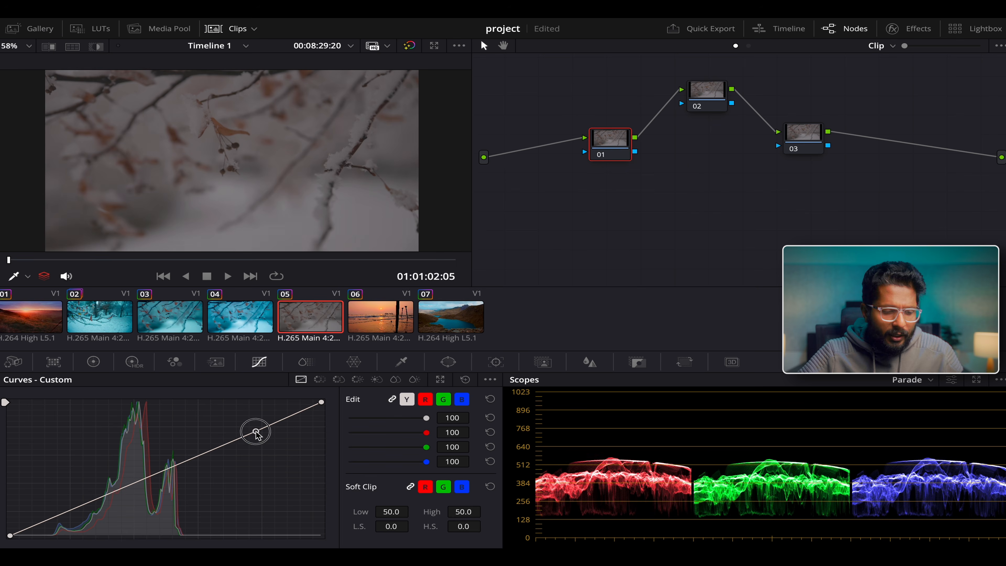
# On node 01, bend the custom curve into a contrast-boosting S-shape and shift the Offset and Gain color balance for a pink tint
pyautogui.moveTo(254, 430); pyautogui.dragTo(232, 402)
pyautogui.moveTo(81, 477); pyautogui.dragTo(82, 511)
pyautogui.click(93, 362)
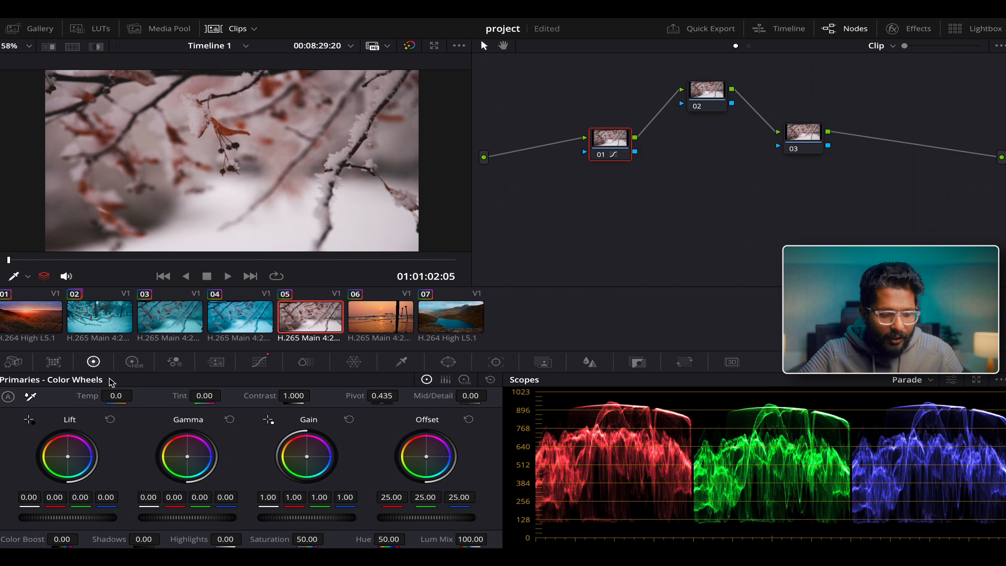
pyautogui.moveTo(427, 458)
pyautogui.mouseDown()
pyautogui.moveTo(444, 476)
pyautogui.moveTo(431, 463)
pyautogui.mouseUp()
pyautogui.moveTo(304, 460); pyautogui.dragTo(312, 452)
# Pull a Color Warper hue-saturation point on node 01 to Hue 0.42 and Sat 0.86, and inspect the node's list of applied corrections
pyautogui.click(348, 359)
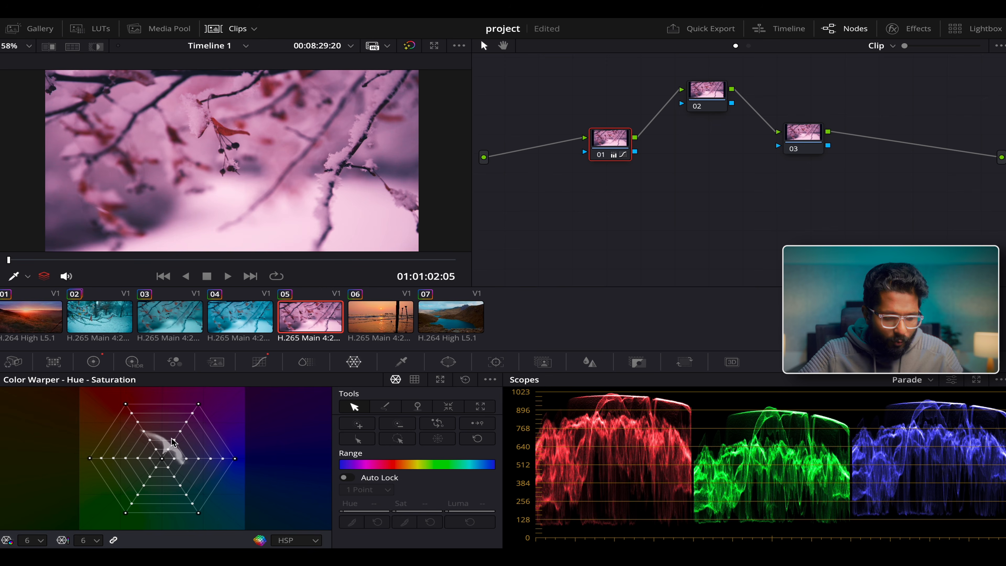
pyautogui.moveTo(144, 431); pyautogui.dragTo(207, 486)
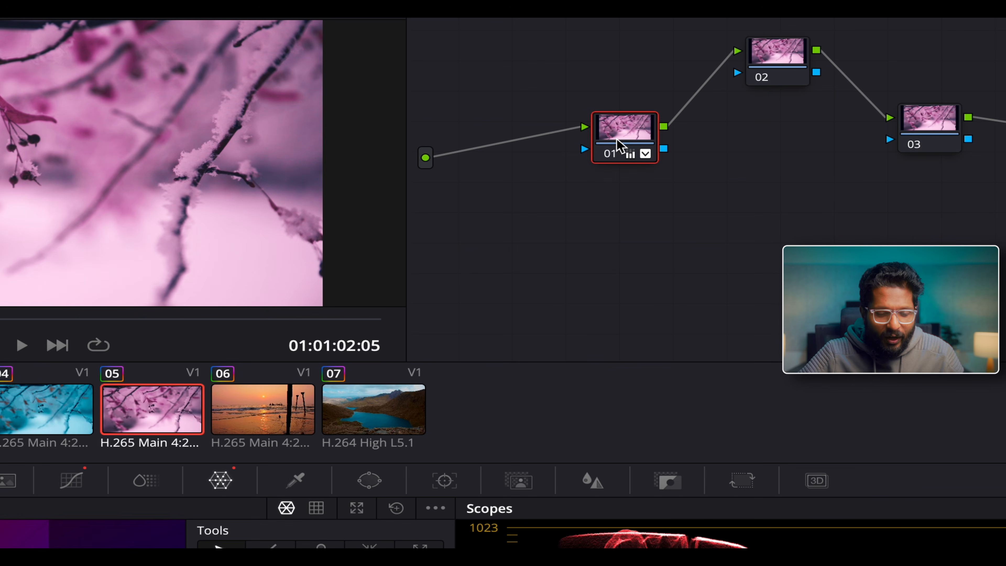
pyautogui.moveTo(617, 138)
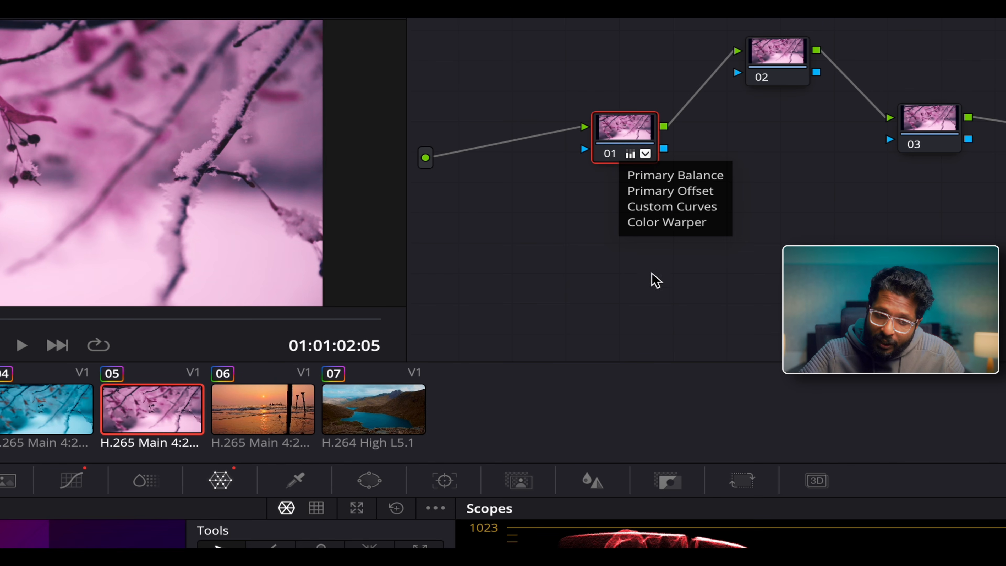
pyautogui.moveTo(607, 156)
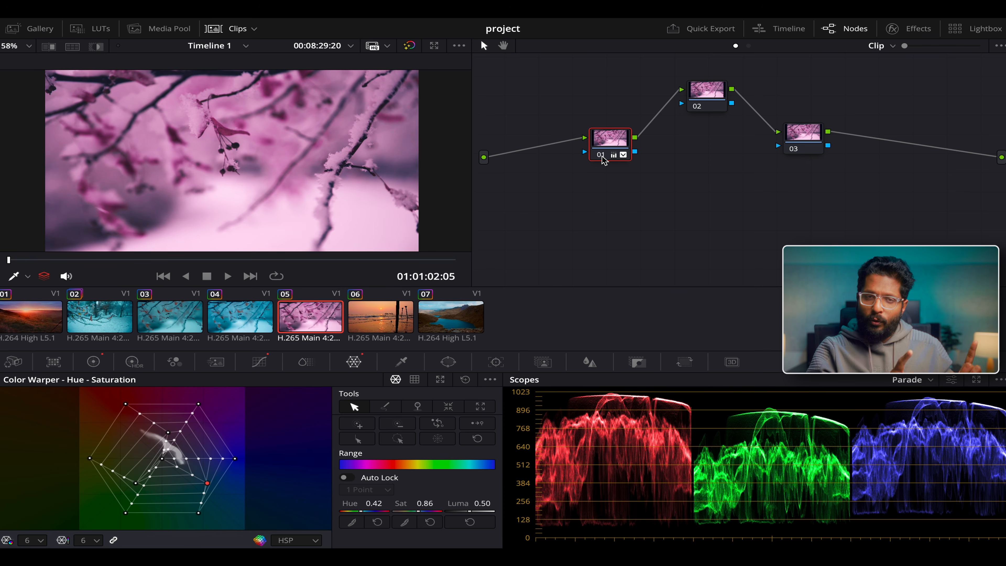
# Open clip 04 and enable its wb node
pyautogui.click(177, 331)
pyautogui.click(268, 324)
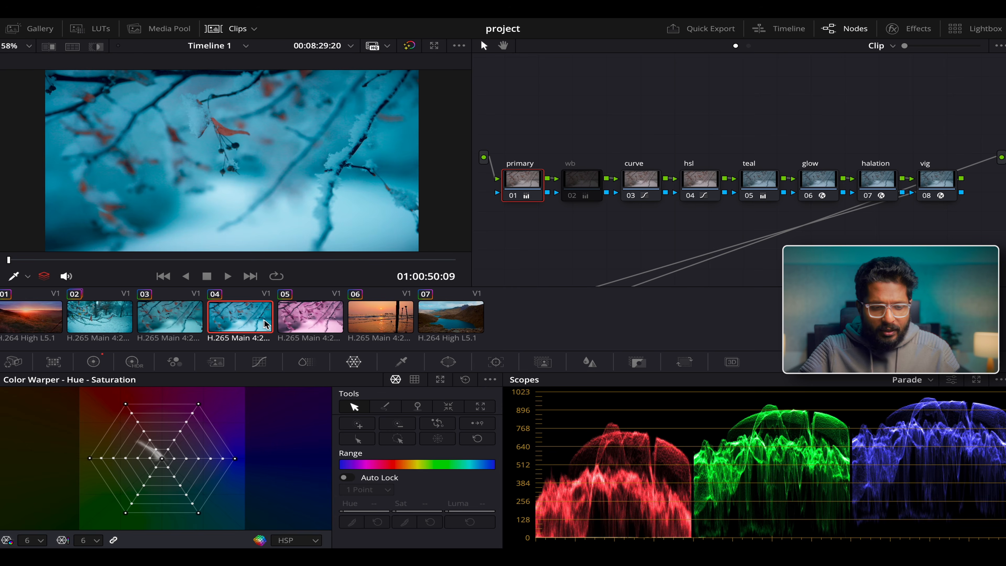
pyautogui.click(574, 195)
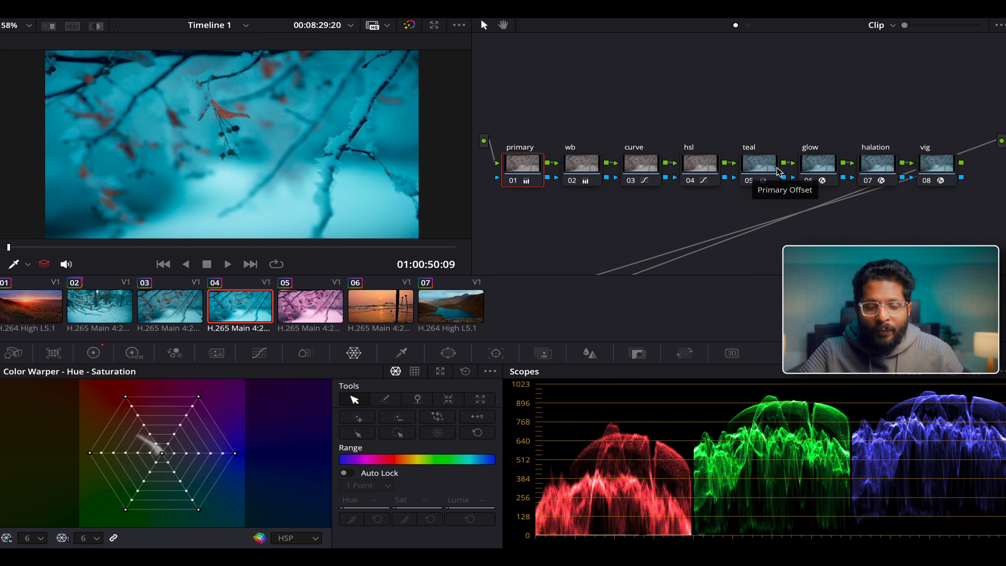
# Nudge the Offset color balance of the teal node on clip 04 slightly toward blue with the primary color wheels
pyautogui.click(830, 170)
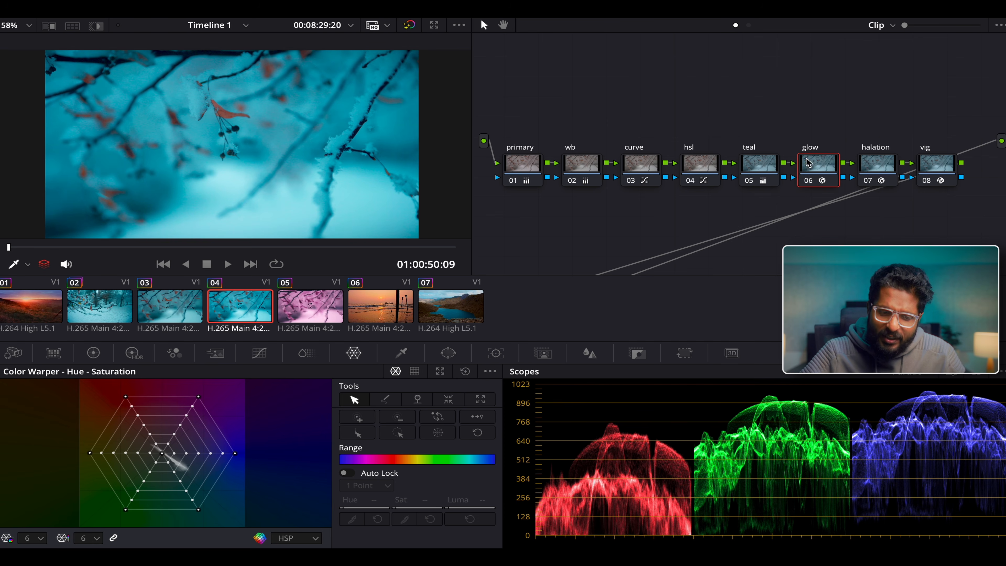
pyautogui.click(772, 163)
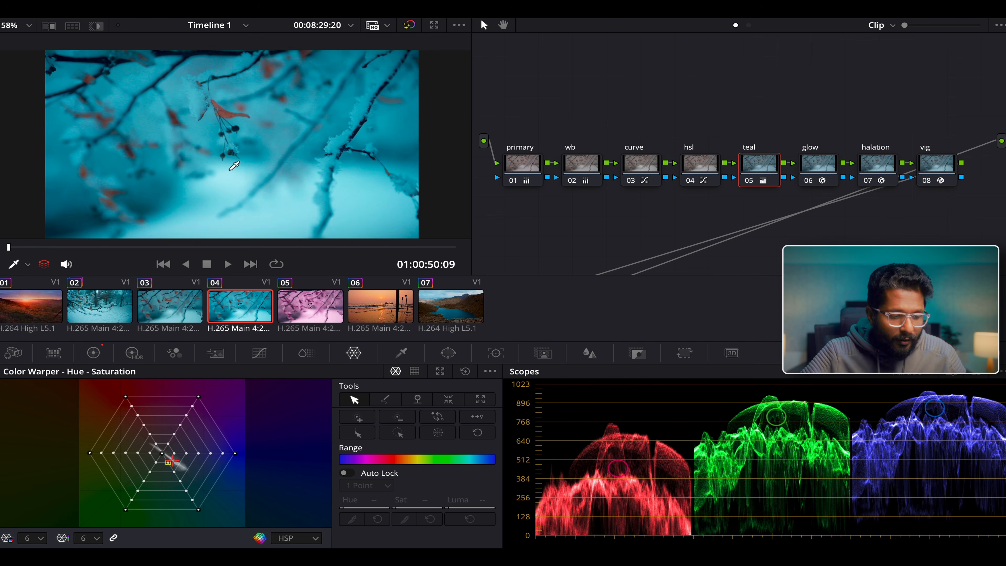
pyautogui.click(96, 348)
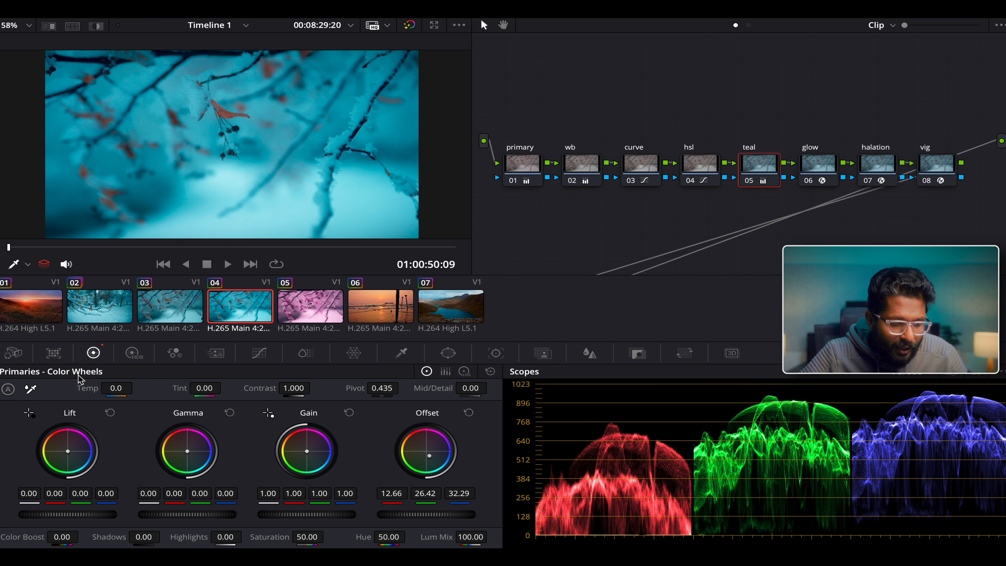
pyautogui.moveTo(431, 459); pyautogui.dragTo(433, 459)
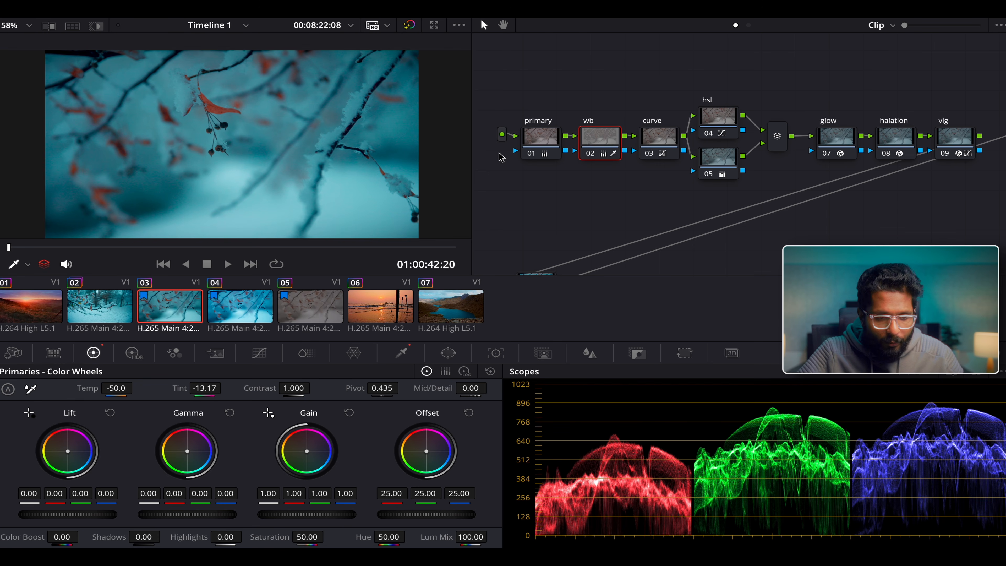
# Disable and re-enable the primary node on clip 03, and do the same with all of the clip's nodes selected together
pyautogui.click(545, 139)
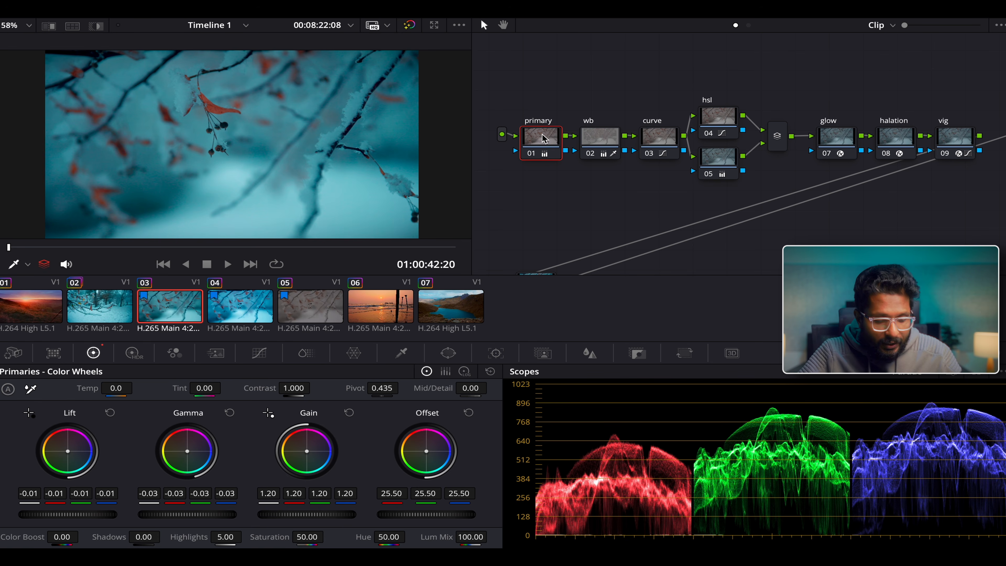
pyautogui.hotkey('ctrl', 'd')
pyautogui.hotkey('ctrl', 'd')
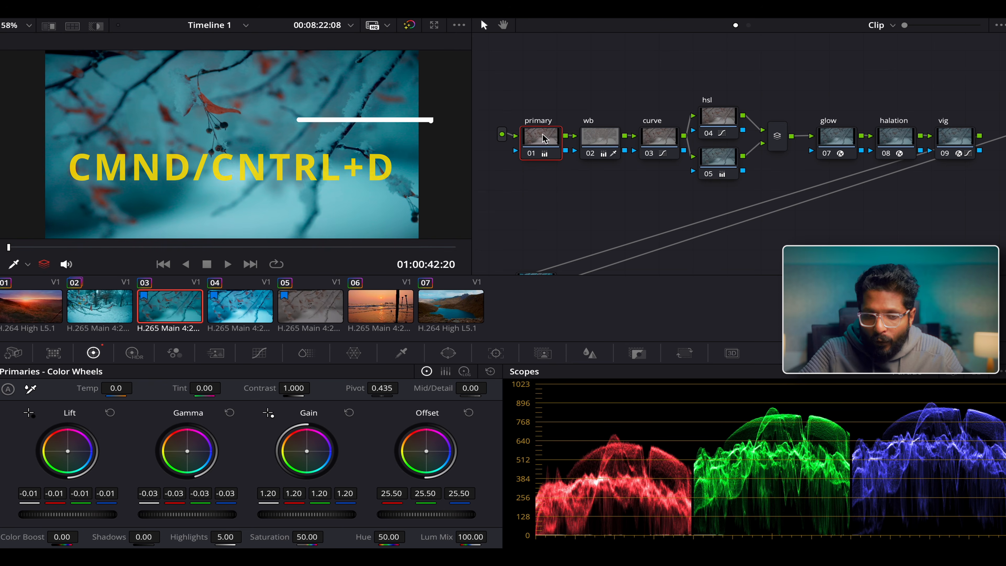
pyautogui.moveTo(515, 74); pyautogui.dragTo(976, 269)
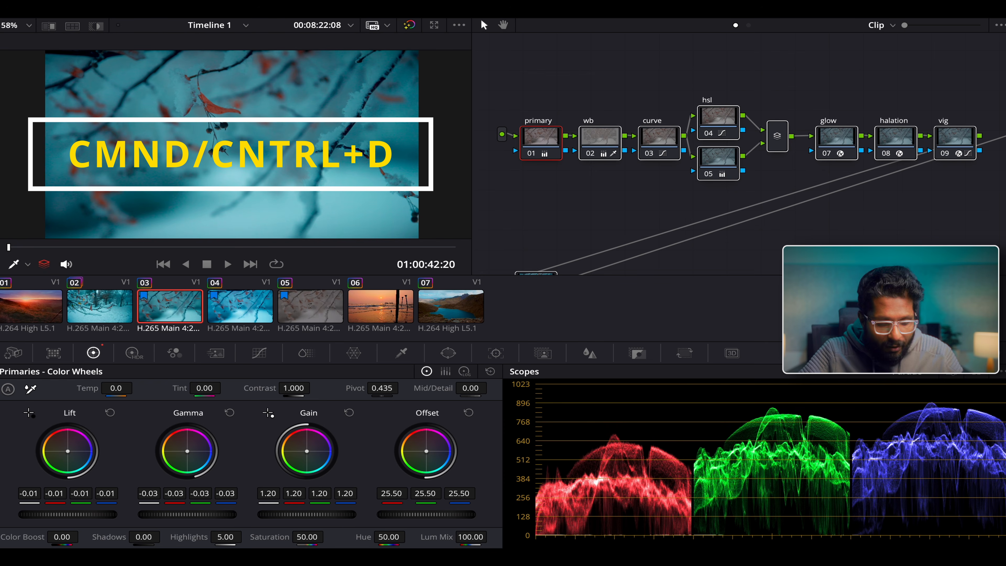
pyautogui.hotkey('ctrl', 'd')
pyautogui.hotkey('ctrl', 'd')
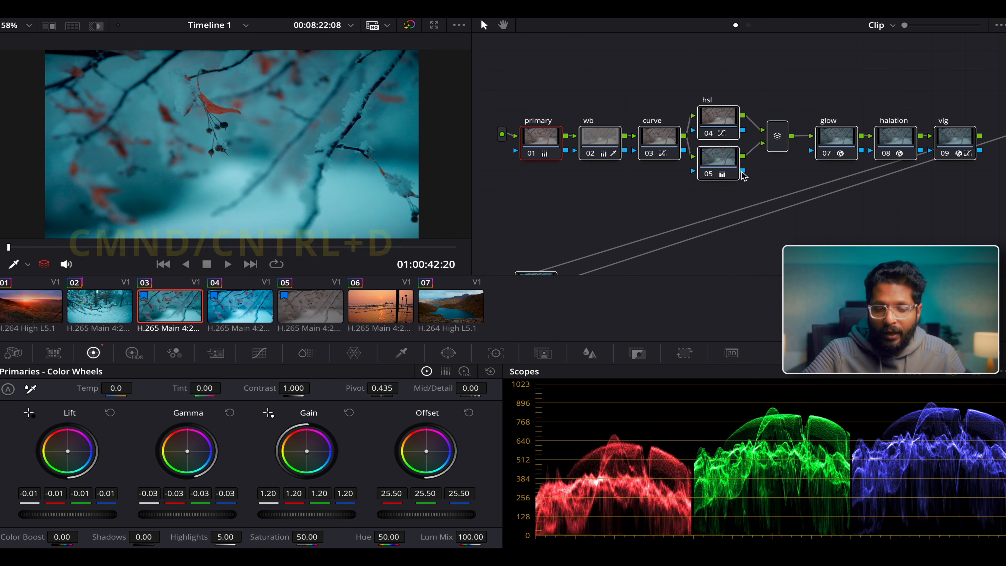
# Enlarge clip 03's node graph, pan along the chain between the primary and vig nodes, and restore the smaller graph size
pyautogui.click(928, 25)
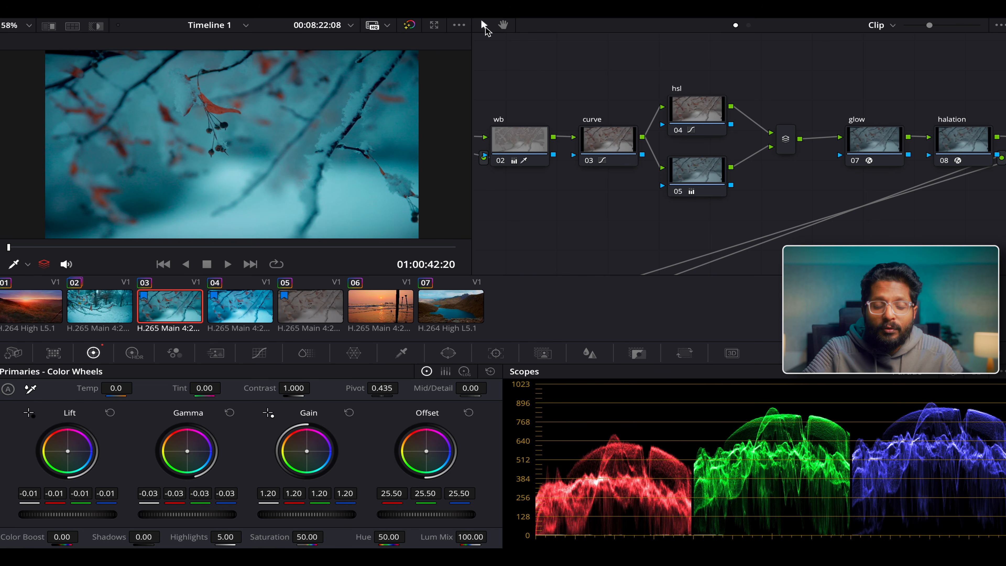
pyautogui.click(502, 26)
pyautogui.moveTo(568, 75); pyautogui.dragTo(400, 18)
pyautogui.moveTo(717, 214); pyautogui.dragTo(951, 177)
pyautogui.moveTo(838, 111); pyautogui.dragTo(502, 308)
pyautogui.moveTo(793, 128); pyautogui.dragTo(631, 126)
pyautogui.moveTo(882, 112); pyautogui.dragTo(824, 114)
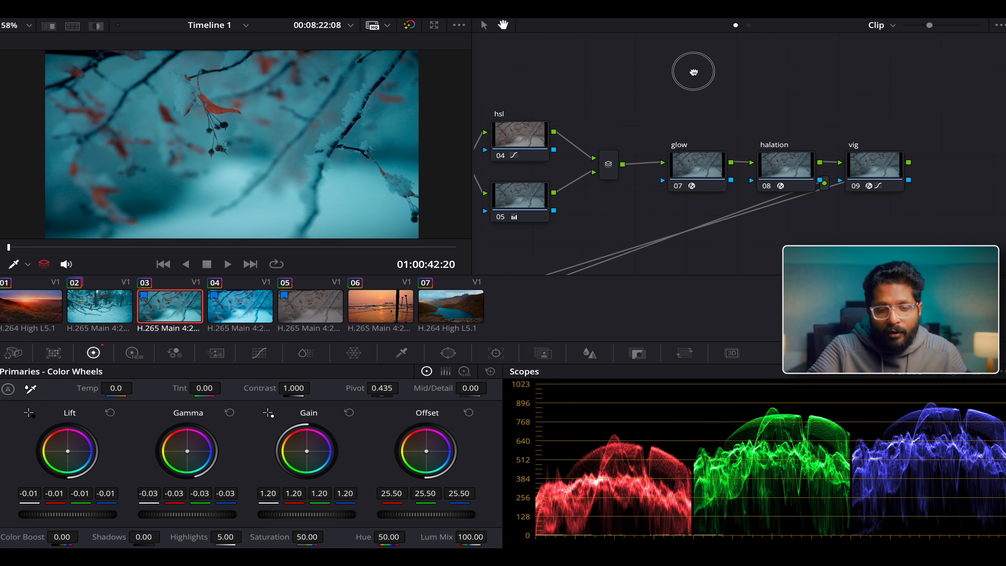
pyautogui.moveTo(692, 67); pyautogui.dragTo(985, 75)
pyautogui.click(483, 25)
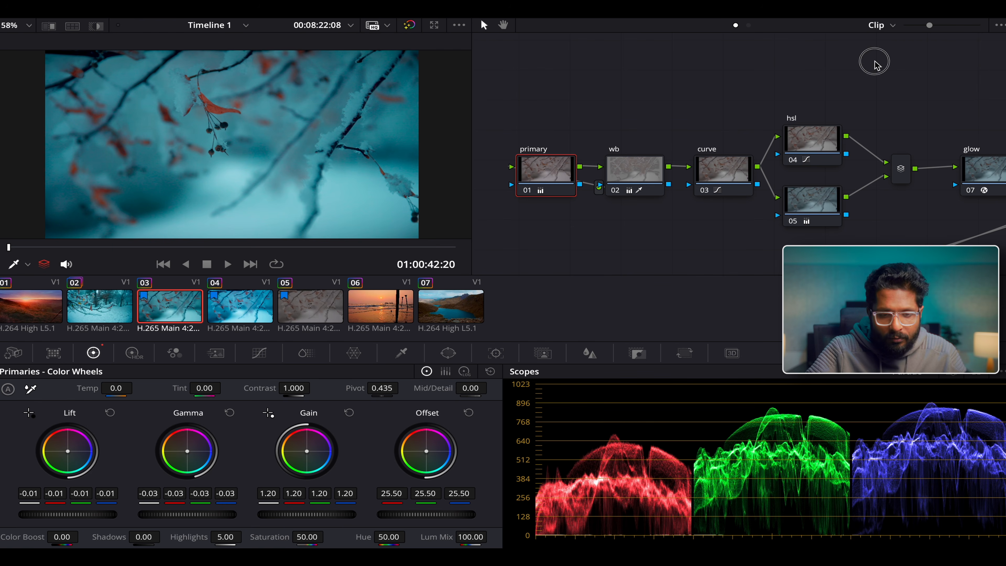
pyautogui.moveTo(929, 25); pyautogui.dragTo(904, 25)
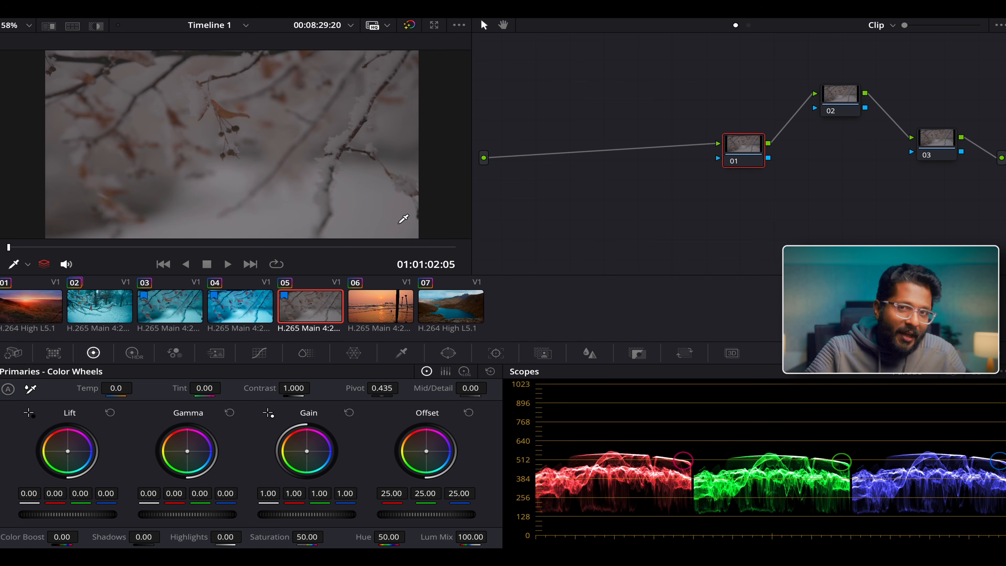
# Move nodes 01, 02 and 03 of clip 05 together toward the source input, and clear the selection
pyautogui.moveTo(683, 81); pyautogui.dragTo(994, 249)
pyautogui.moveTo(835, 103); pyautogui.dragTo(638, 75)
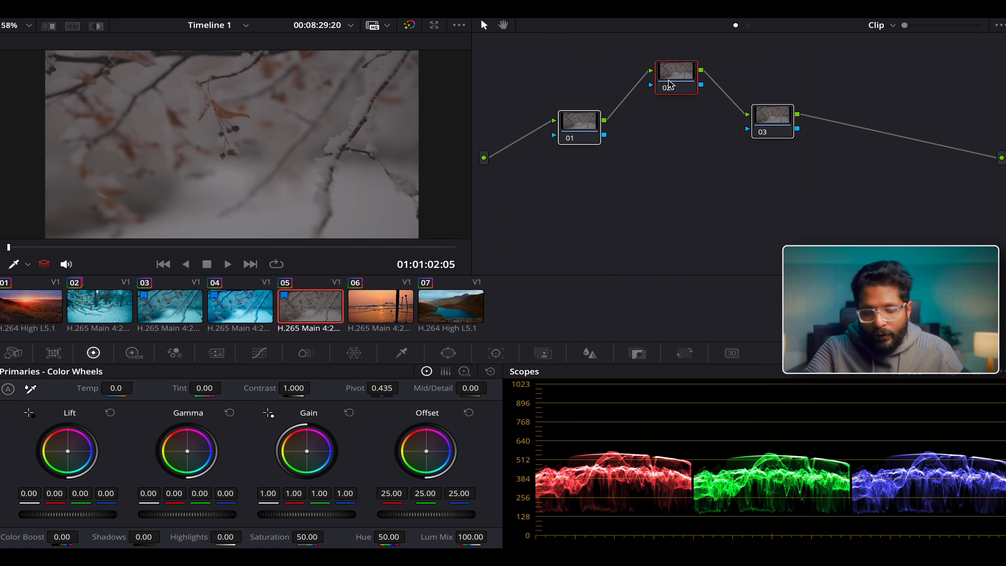
pyautogui.click(568, 201)
# Try wheel changes on node 01, including Offset 30.50, Gamma 0.12, Gain 0.62 and a separate Gain of 1.13, resetting the primaries each time
pyautogui.click(571, 127)
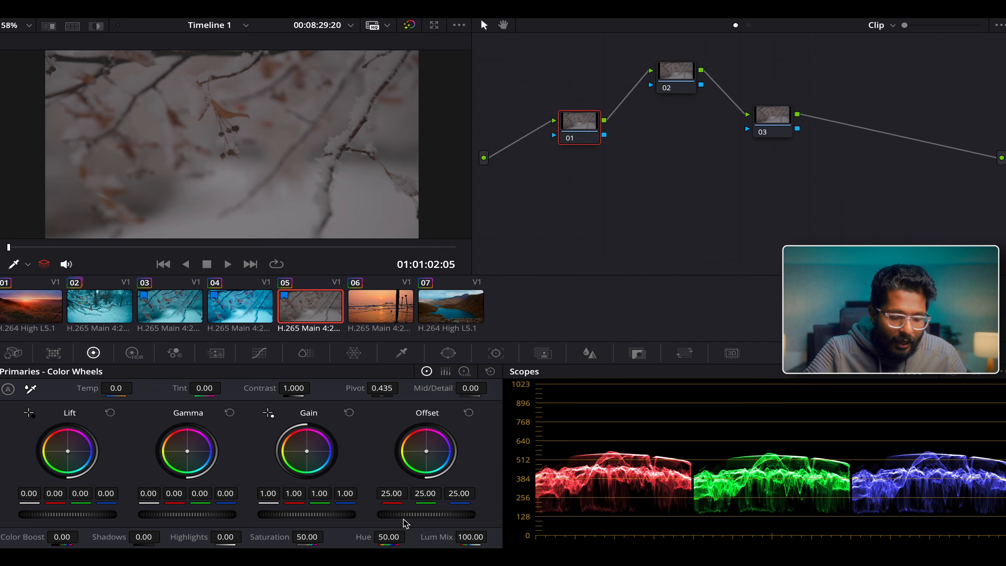
pyautogui.moveTo(404, 515); pyautogui.dragTo(414, 515)
pyautogui.moveTo(324, 514); pyautogui.dragTo(226, 514)
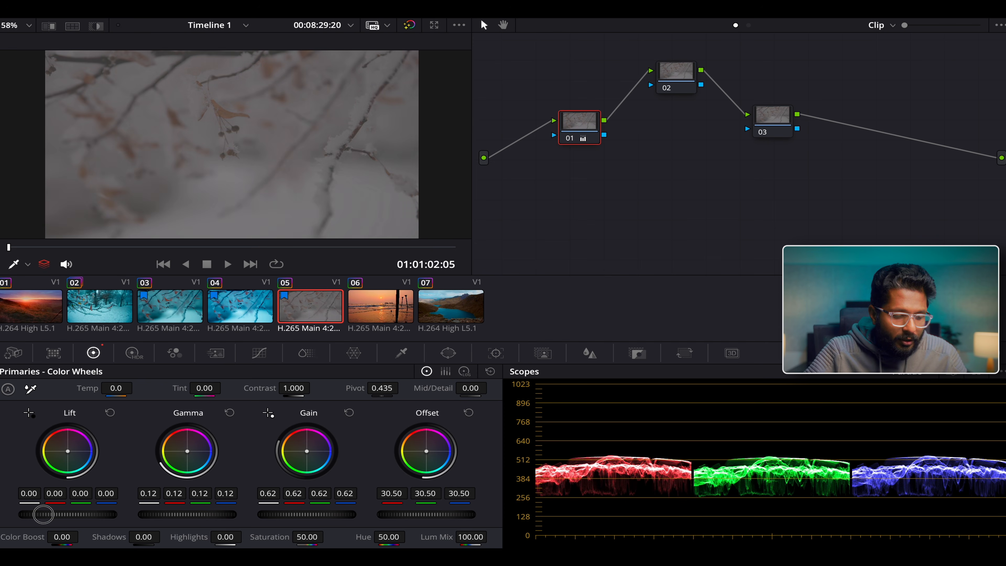
pyautogui.moveTo(42, 514); pyautogui.dragTo(85, 514)
pyautogui.click(490, 372)
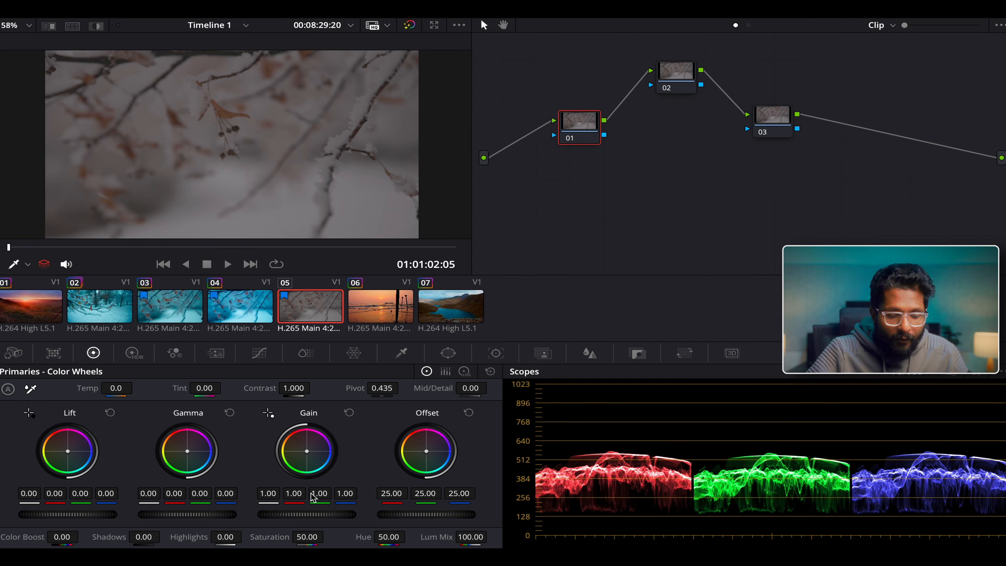
pyautogui.moveTo(311, 515); pyautogui.dragTo(334, 517)
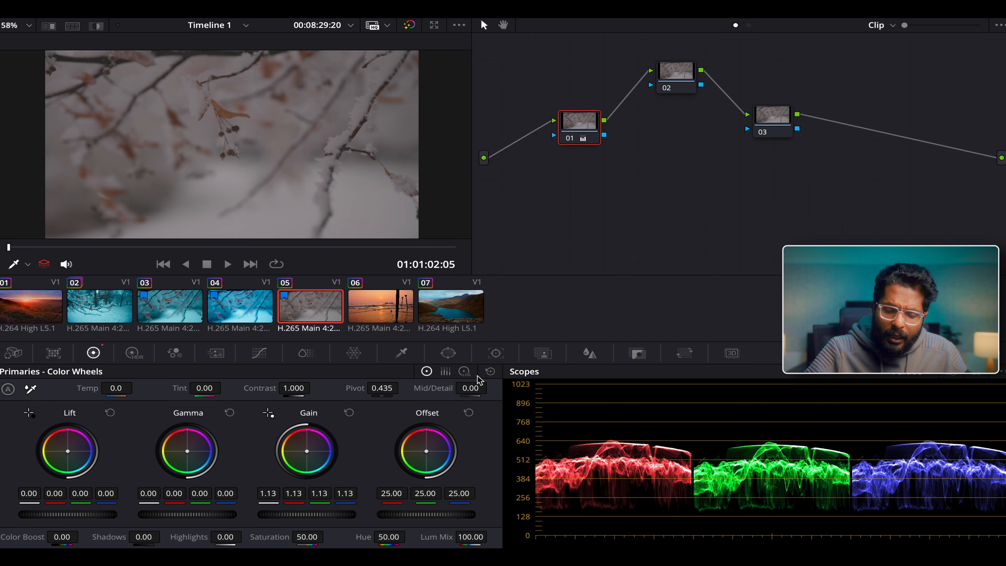
pyautogui.click(490, 371)
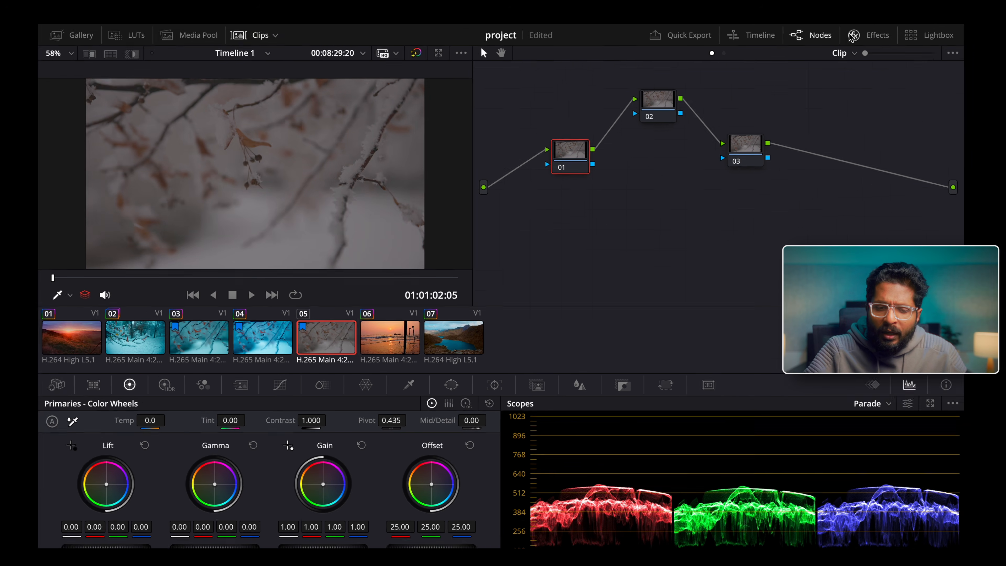
# Apply the Directional Blur effect to node 02, try a higher blur strength, and undo the strength change
pyautogui.click(853, 35)
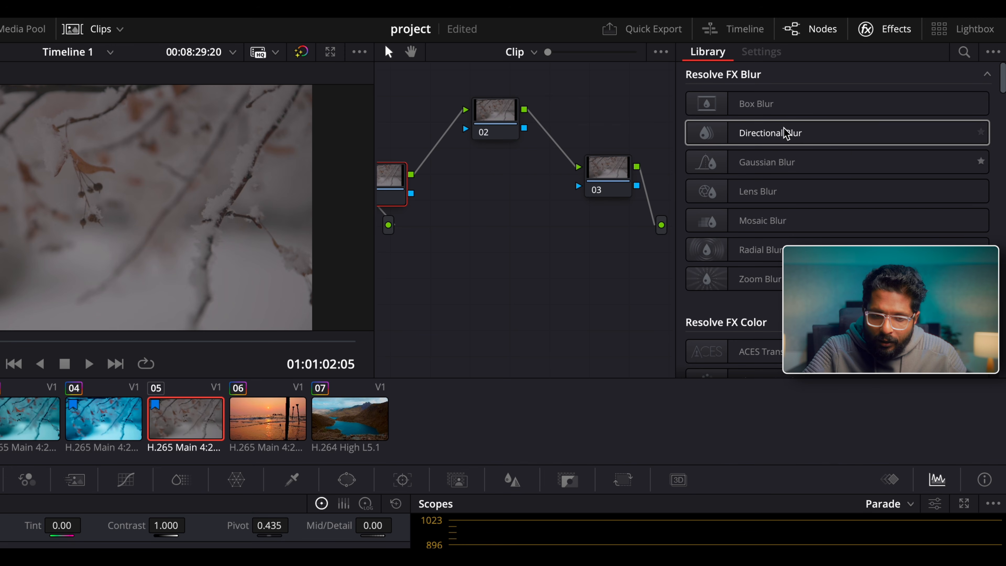
pyautogui.moveTo(797, 135)
pyautogui.mouseDown()
pyautogui.moveTo(604, 158)
pyautogui.moveTo(499, 124)
pyautogui.mouseUp()
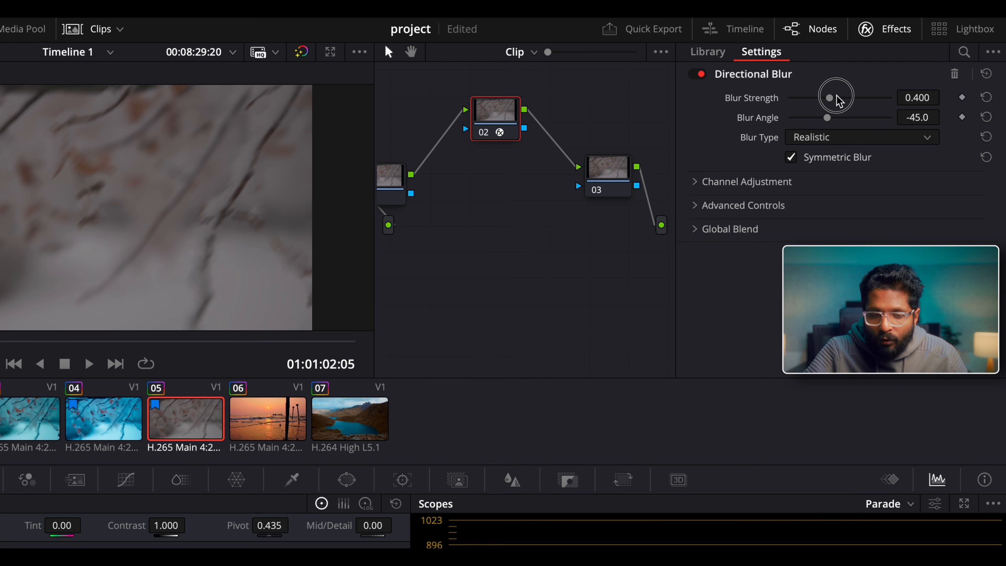
pyautogui.moveTo(830, 98); pyautogui.dragTo(867, 98)
pyautogui.hotkey('ctrl', 'z')
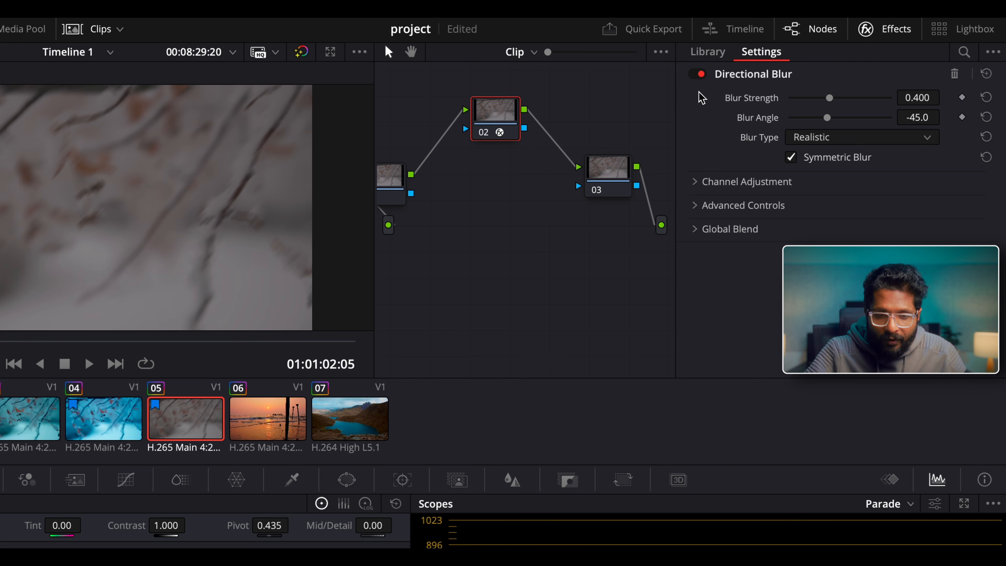
# Remove the Directional Blur effect from node 02 and apply Mosaic Blur to node 03
pyautogui.click(955, 74)
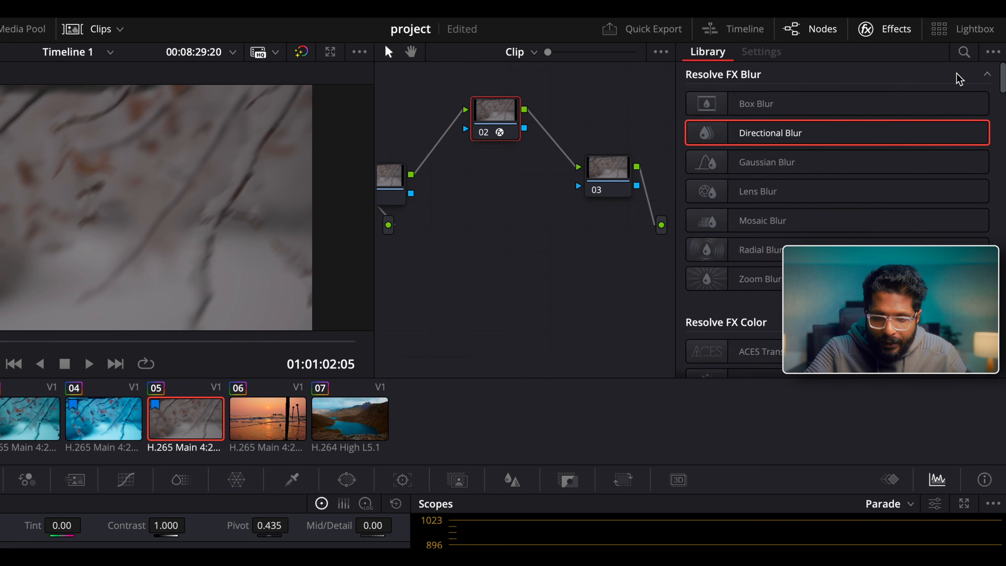
pyautogui.moveTo(823, 232); pyautogui.dragTo(609, 173)
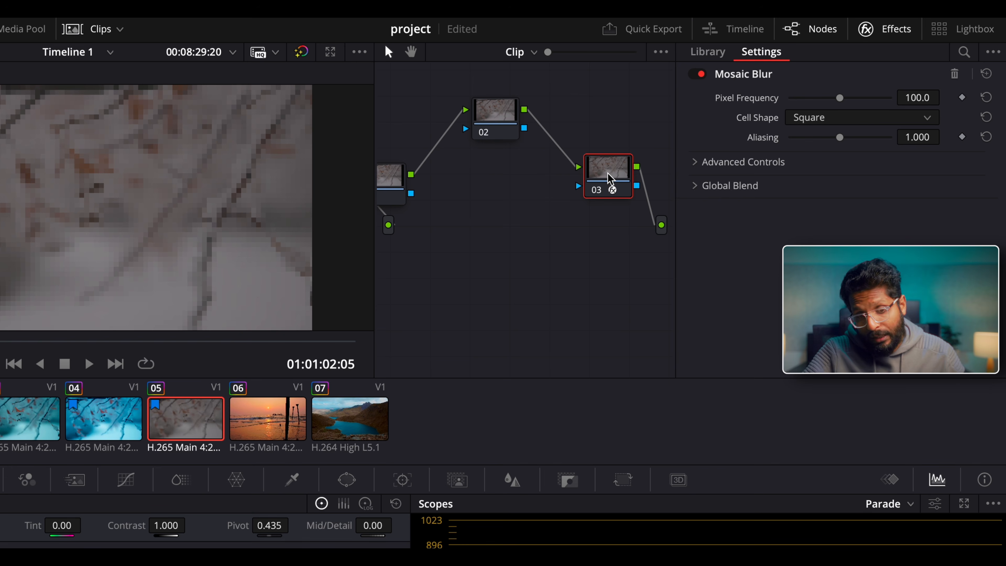
# Close the effects view and toggle node 03 off and on to compare the image with and without Mosaic Blur
pyautogui.click(900, 34)
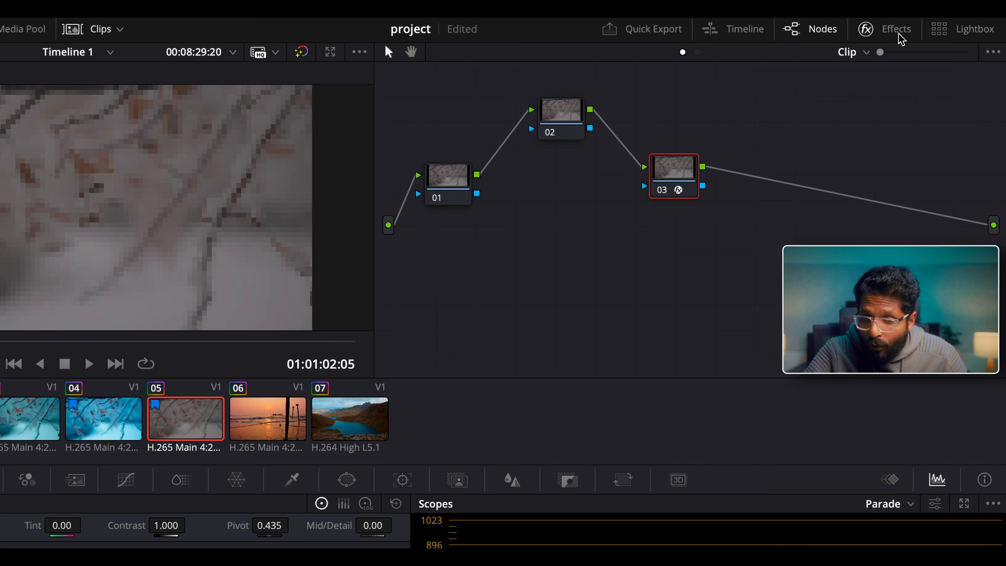
pyautogui.click(660, 189)
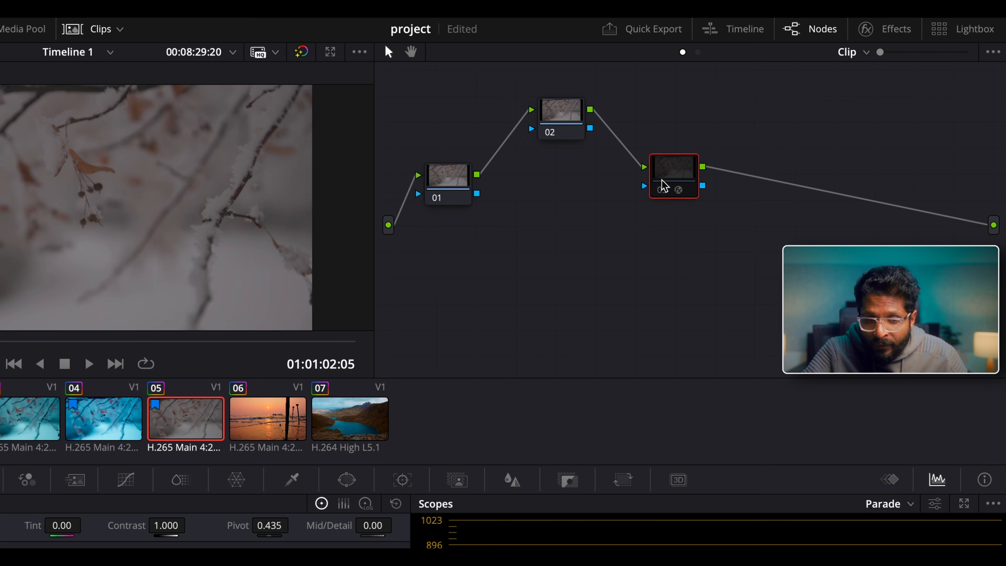
pyautogui.hotkey('ctrl', 'd')
# Try a Mosaic Blur pixel frequency of 0.2 on node 03, reset the value, and delete the effect
pyautogui.click(890, 38)
pyautogui.moveTo(836, 98); pyautogui.dragTo(775, 113)
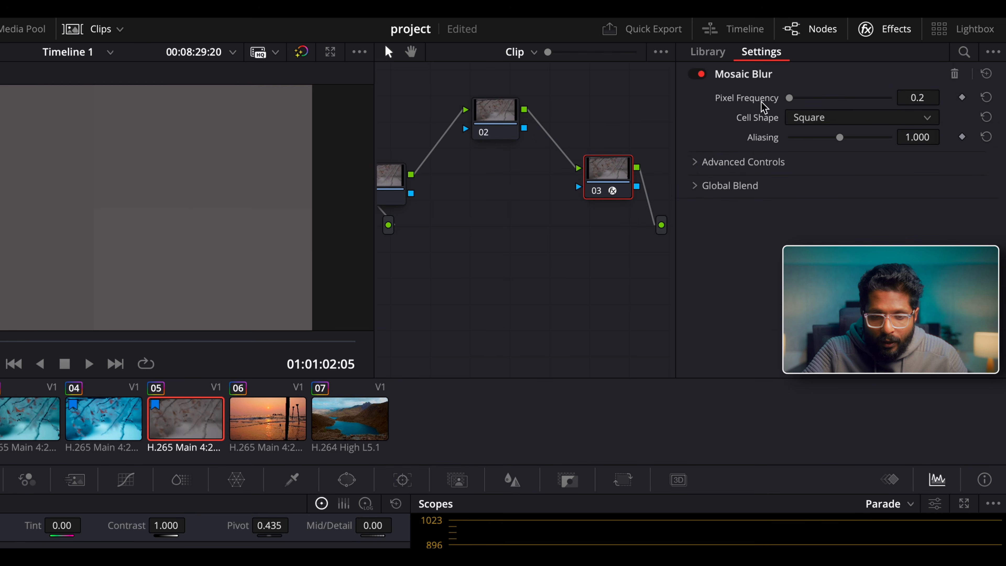
pyautogui.doubleClick(731, 98)
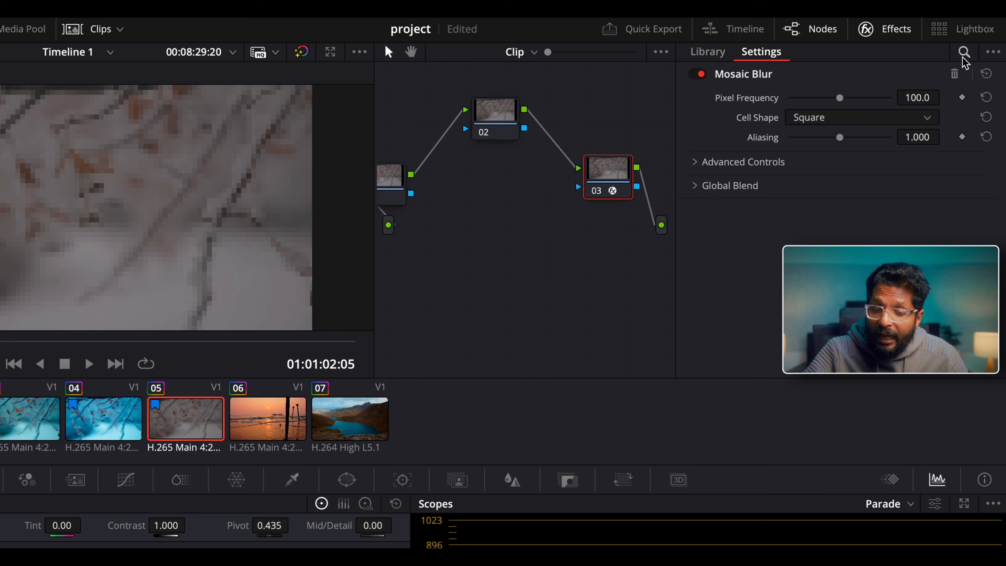
pyautogui.click(958, 73)
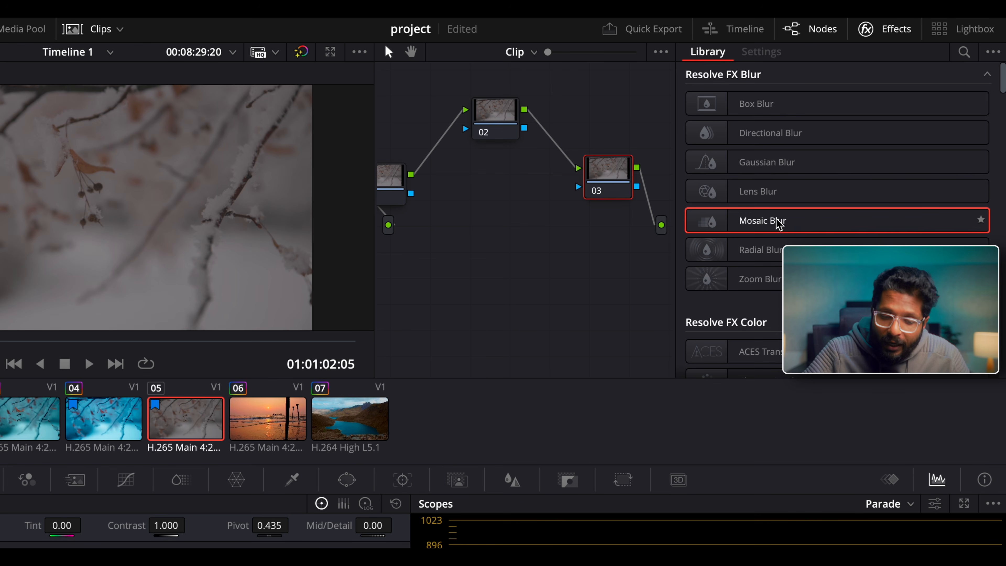
# Add Color Space Transform as its own node between node 03 and the output, positioned just below node 03
pyautogui.scroll(-5, 777, 223)
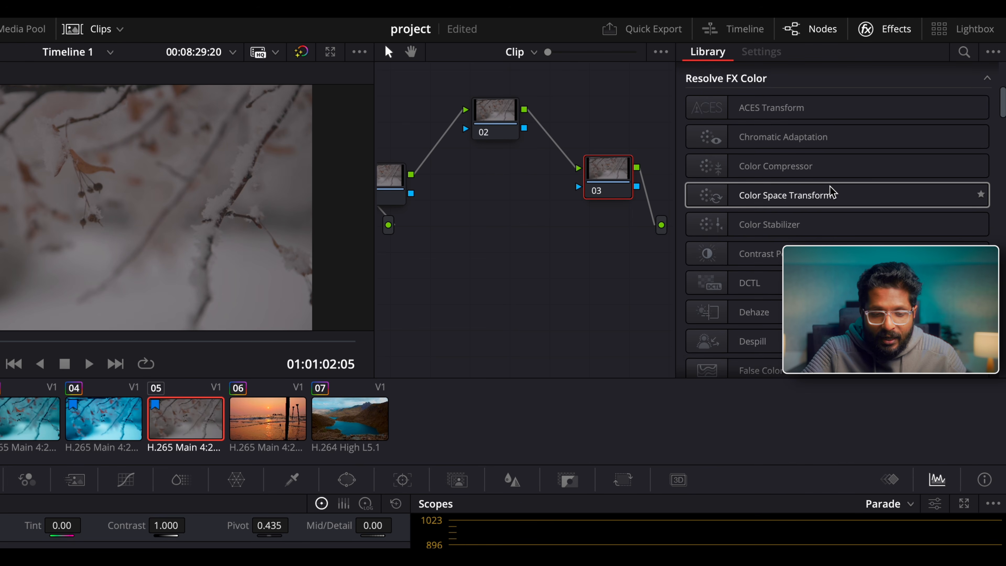
pyautogui.click(828, 194)
pyautogui.moveTo(828, 194); pyautogui.dragTo(570, 147)
pyautogui.click(634, 208)
pyautogui.moveTo(633, 208); pyautogui.dragTo(599, 226)
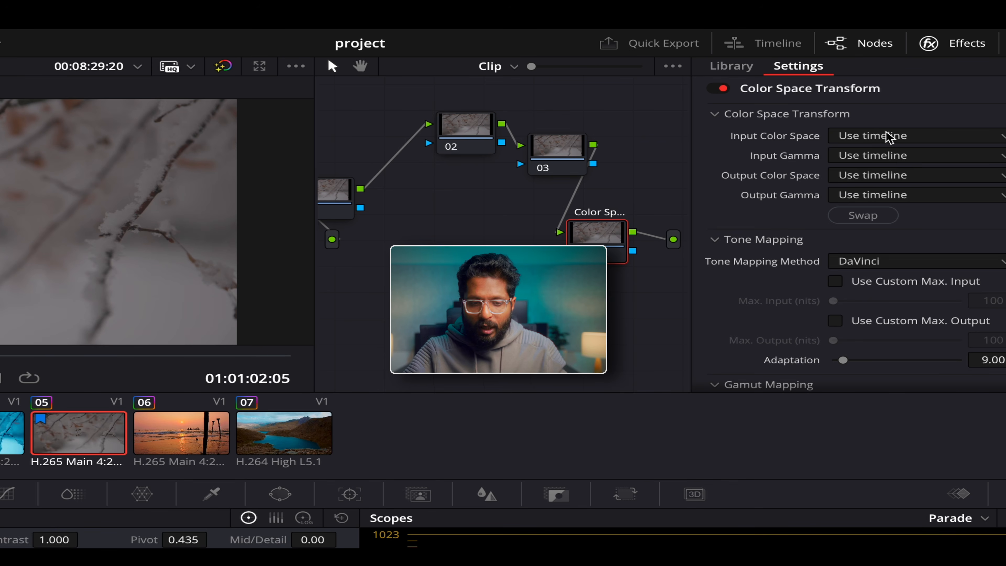
# Set the Color Space Transform's input color space to Canon Cinema Gamut and its input gamma to Canon Log 3
pyautogui.click(887, 137)
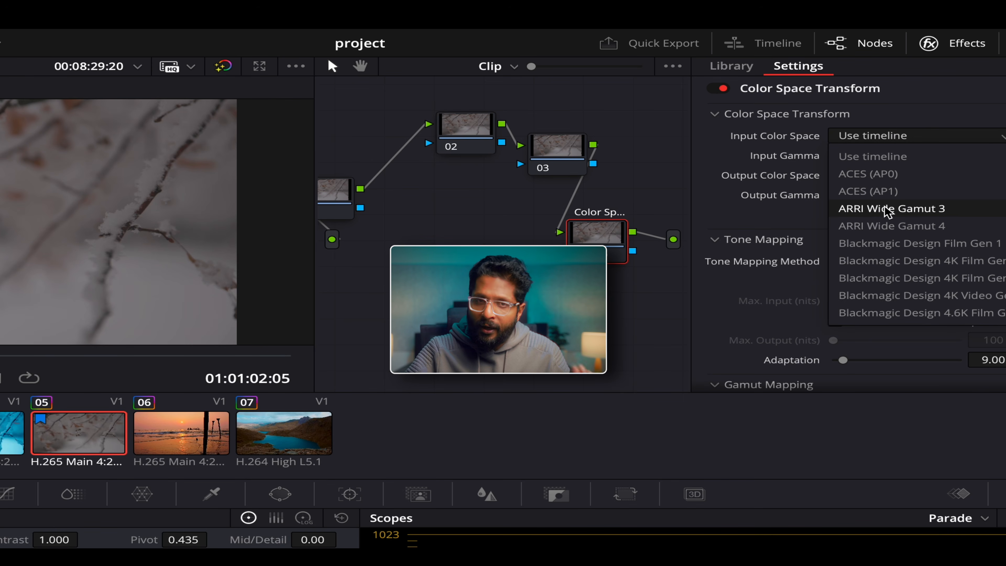
pyautogui.scroll(-6, 885, 207)
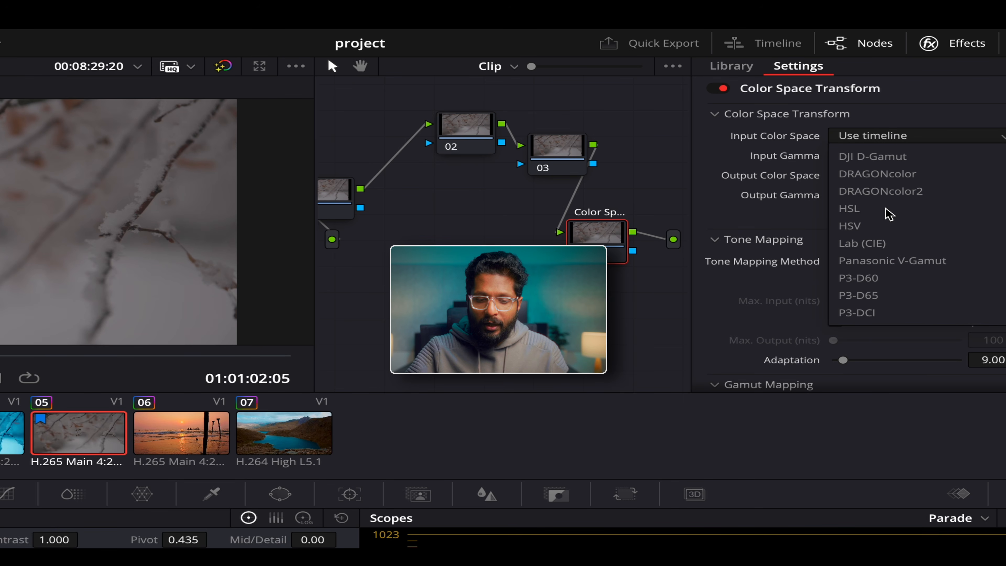
pyautogui.scroll(2, 887, 216)
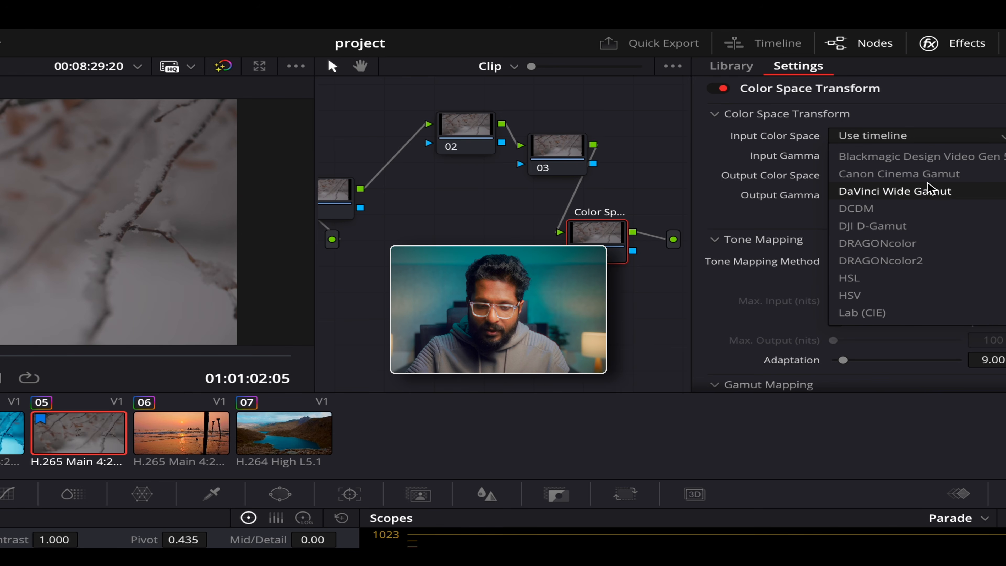
pyautogui.click(925, 175)
pyautogui.click(925, 156)
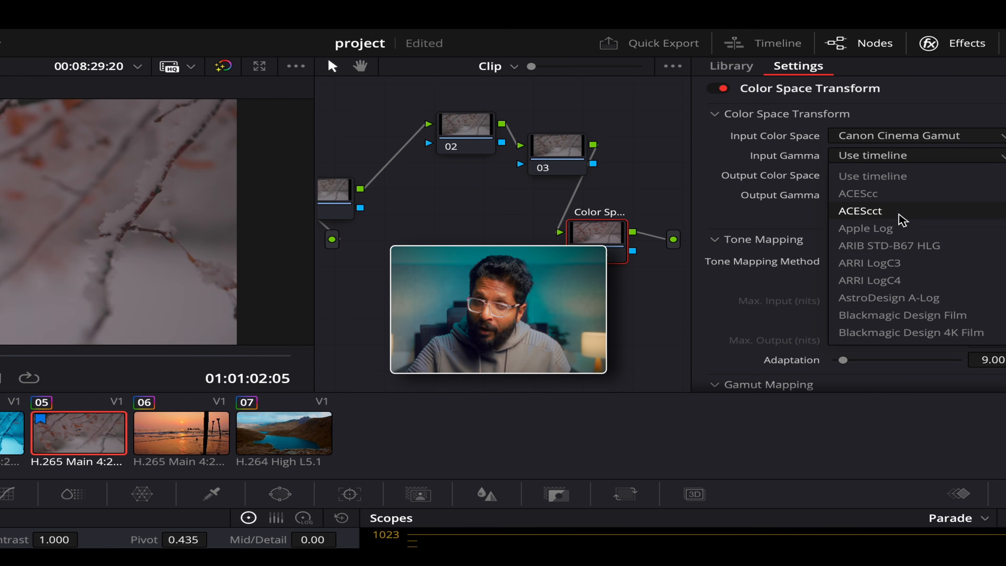
pyautogui.scroll(-4, 891, 249)
pyautogui.scroll(-2, 890, 248)
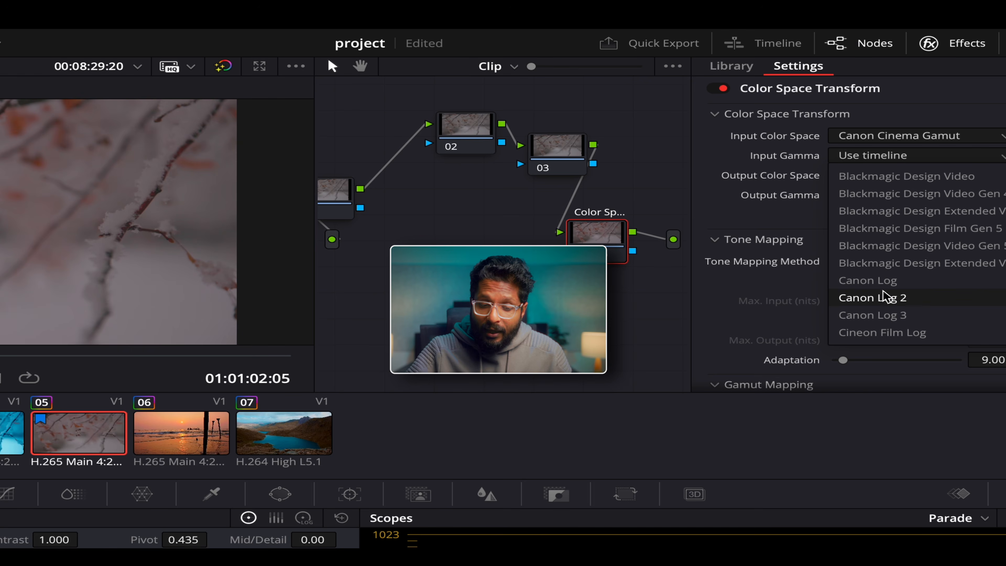
pyautogui.click(885, 317)
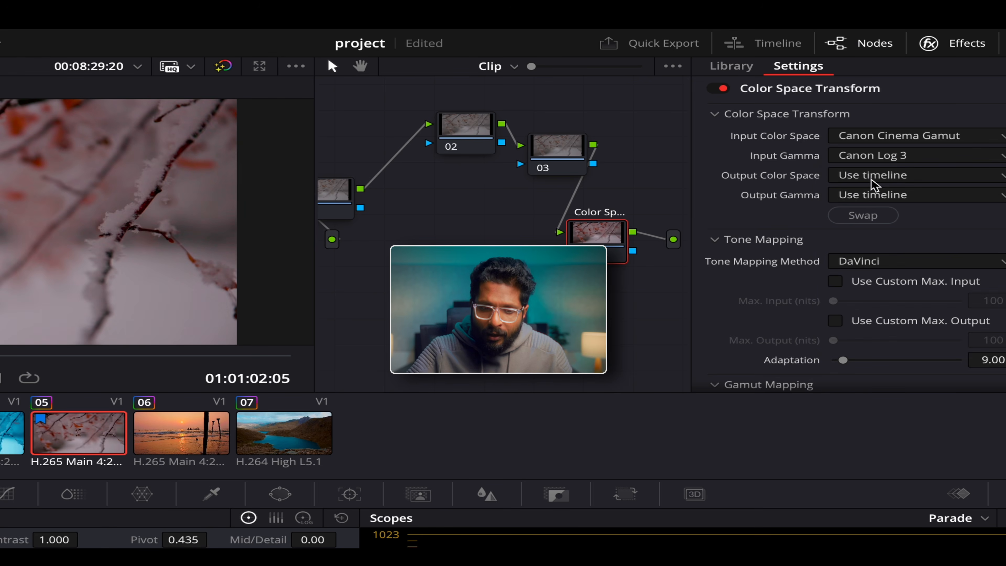
# Set the Color Space Transform's output color space to Rec.709 and browse the output gamma options
pyautogui.click(874, 175)
pyautogui.scroll(-20, 891, 298)
pyautogui.scroll(1, 891, 298)
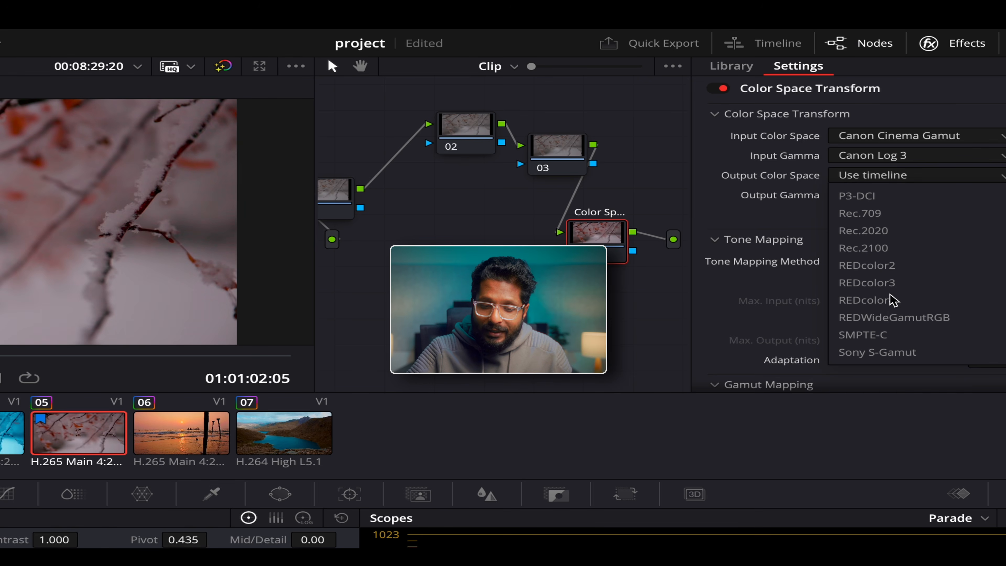
pyautogui.click(883, 213)
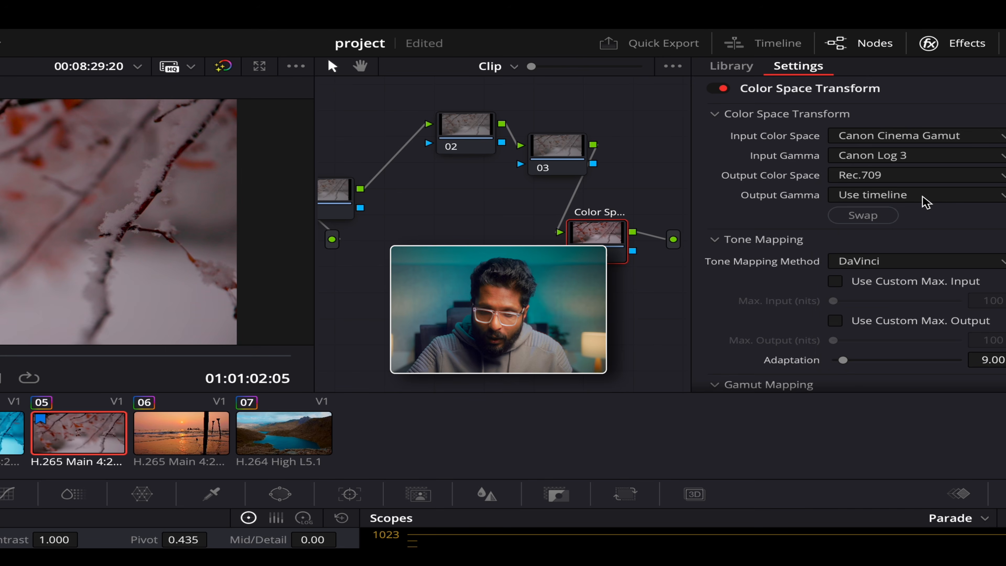
pyautogui.click(922, 196)
pyautogui.click(923, 196)
pyautogui.click(922, 197)
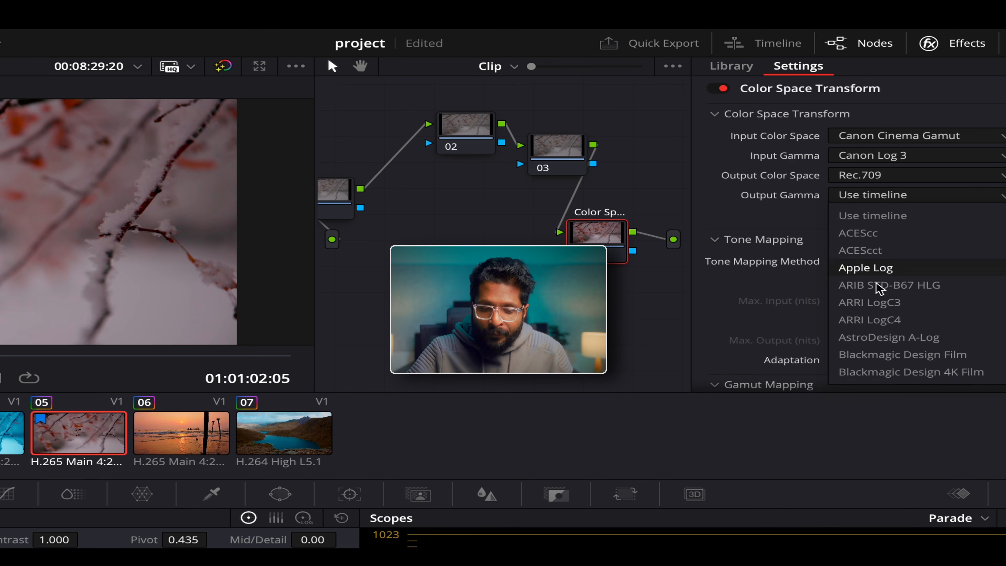
pyautogui.scroll(-10, 869, 324)
pyautogui.scroll(-15, 868, 329)
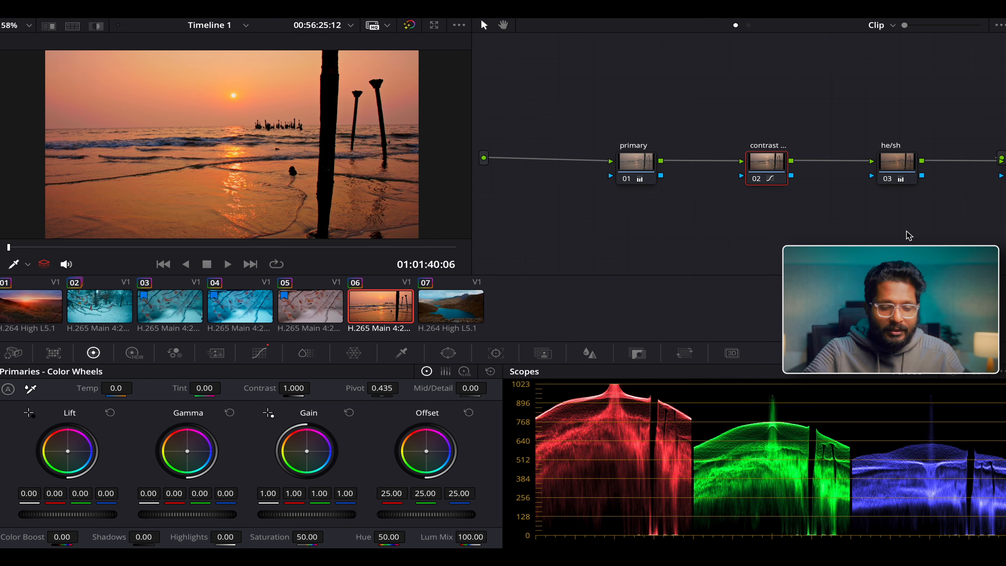
# Bring clip 06's whole node chain into view and play back part of the clip to review its grade
pyautogui.rightClick(797, 184)
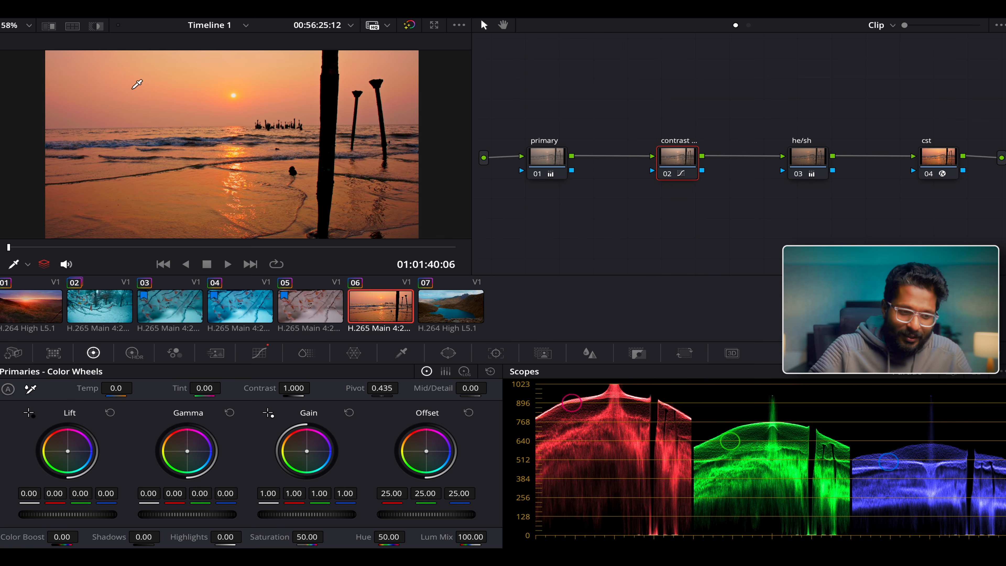
pyautogui.press('space')
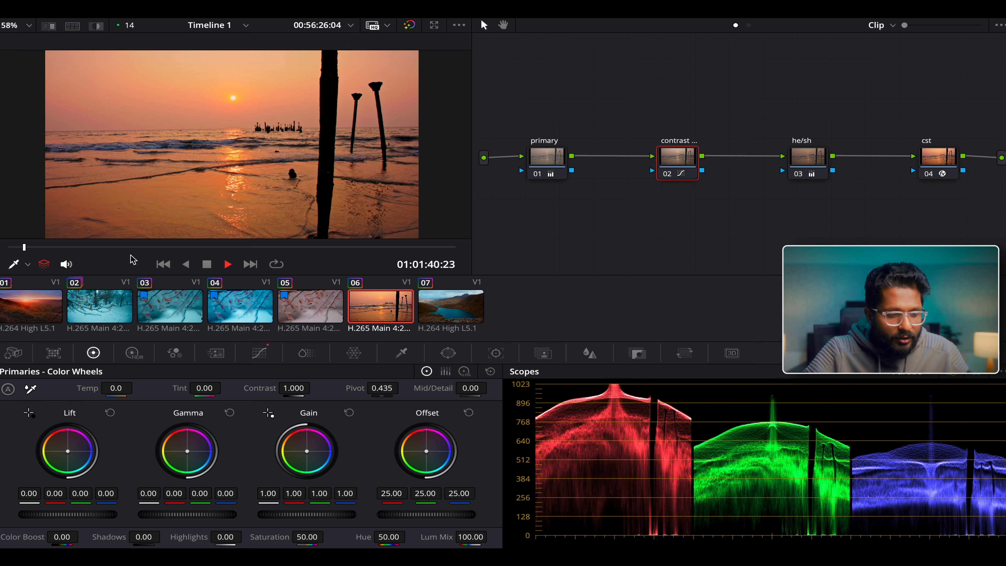
pyautogui.click(135, 247)
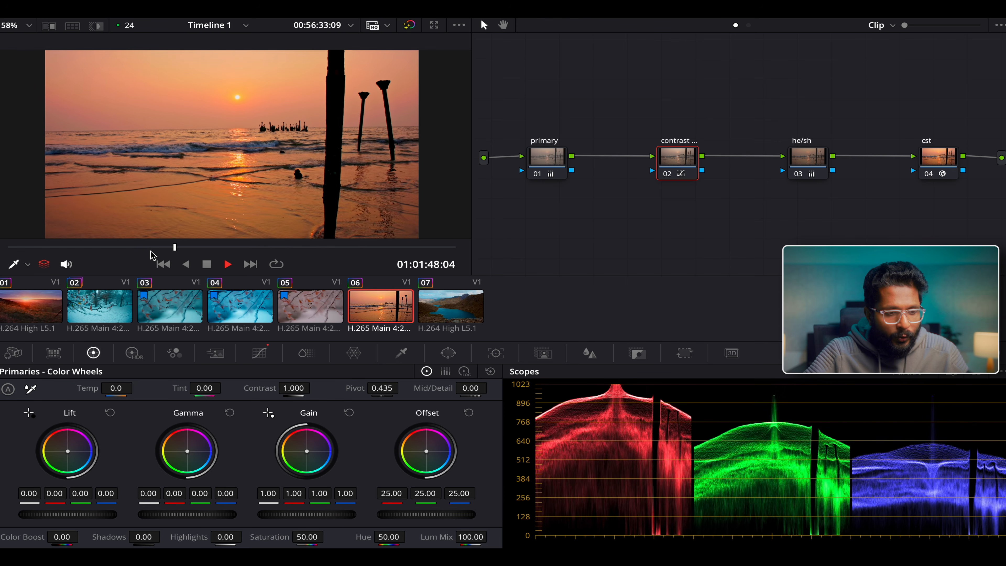
pyautogui.press('space')
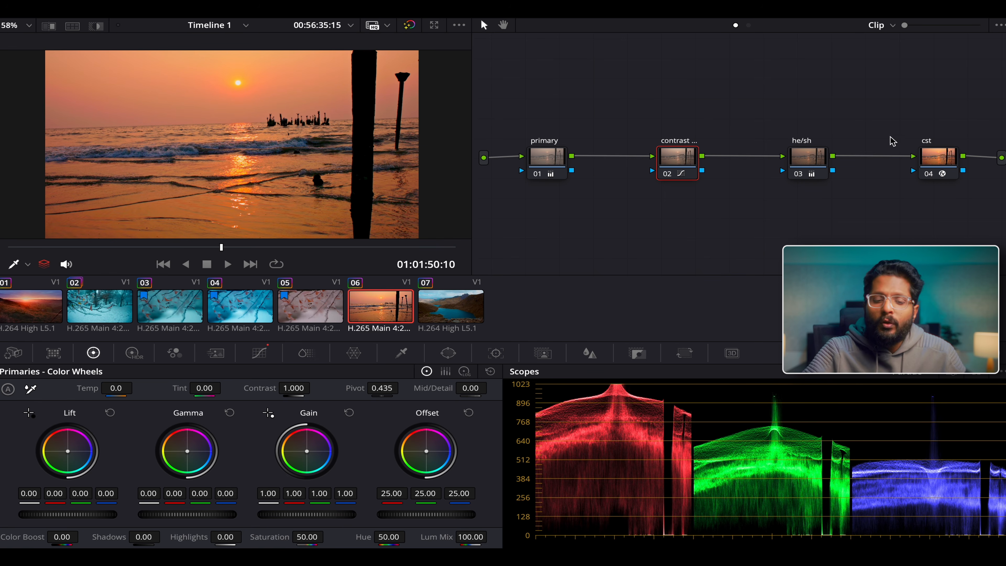
# Move clip 06's cst node closer to the he/sh node
pyautogui.click(930, 155)
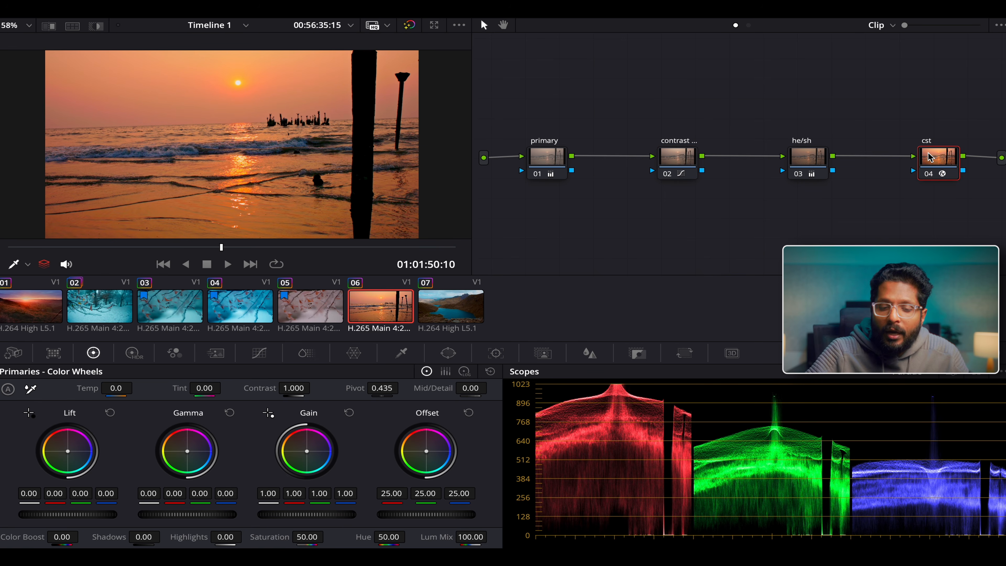
pyautogui.moveTo(930, 155); pyautogui.dragTo(901, 155)
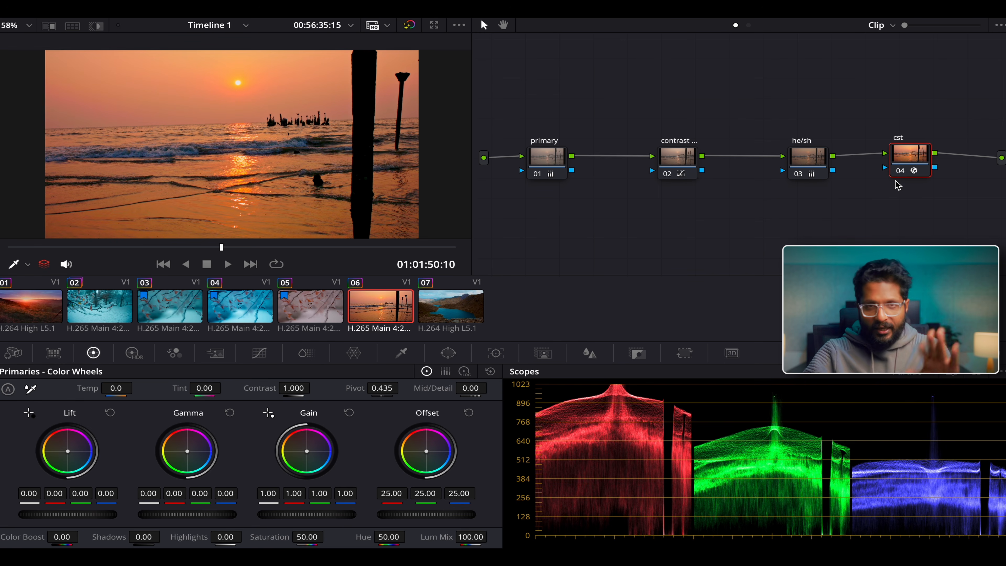
# Inspect the primary node's wheel values and the cst node's Color Space Transform settings in clip 06
pyautogui.click(541, 168)
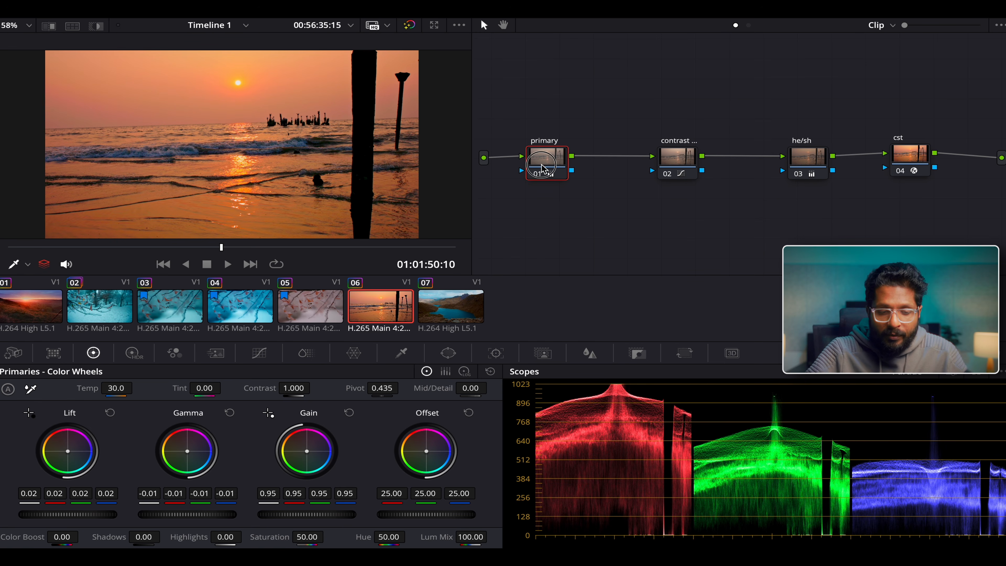
pyautogui.click(922, 160)
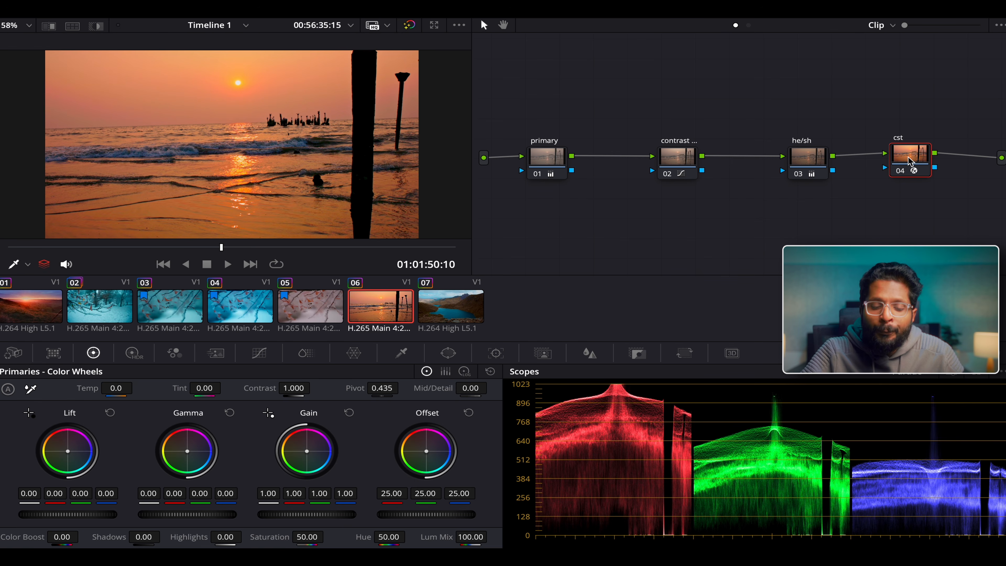
pyautogui.click(881, 11)
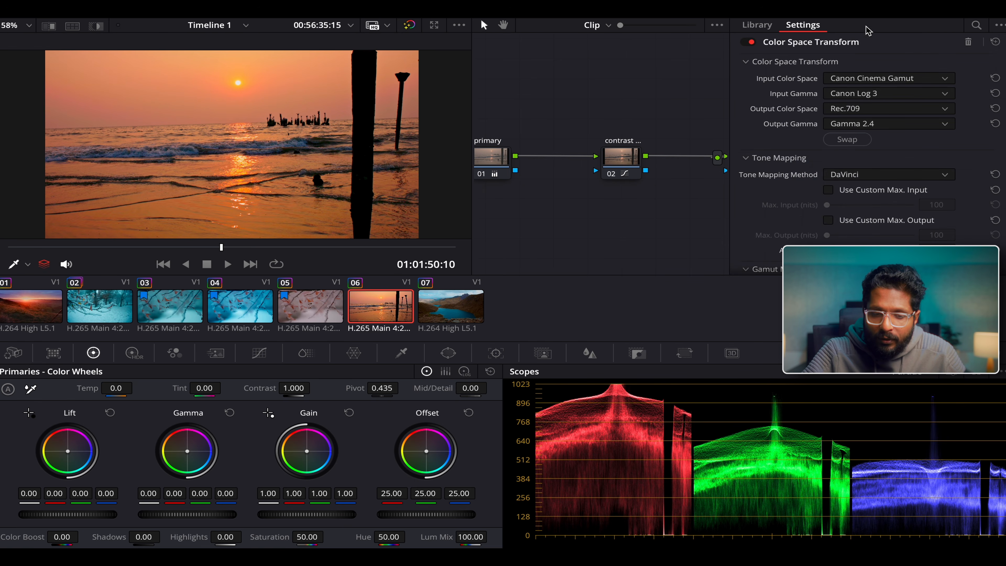
pyautogui.click(918, 18)
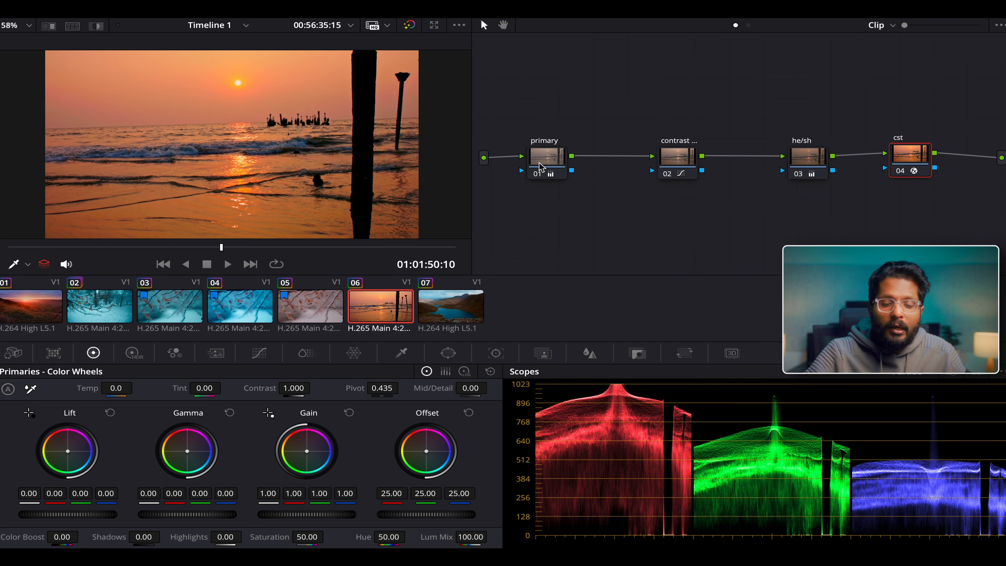
# Disable the primary, contrast and he/sh nodes together, and toggle the cst node off and on to compare its effect
pyautogui.moveTo(847, 133); pyautogui.dragTo(515, 180)
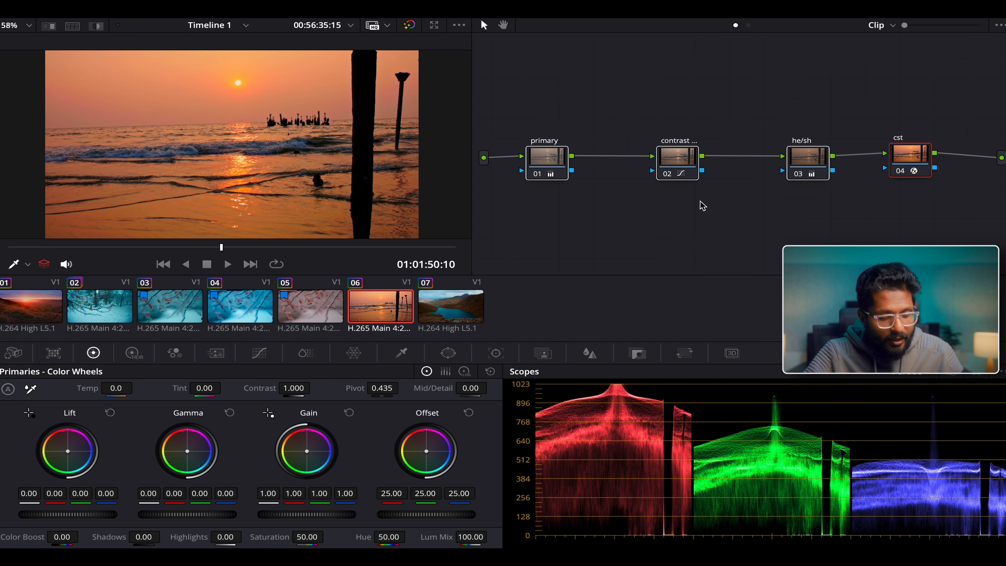
pyautogui.hotkey('ctrl', 'd')
pyautogui.click(903, 174)
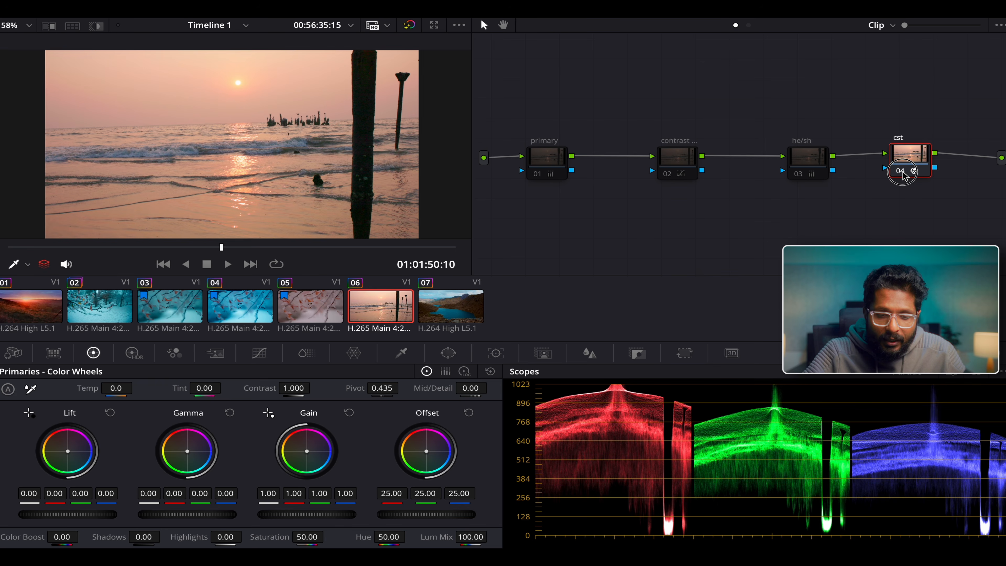
pyautogui.hotkey('ctrl', 'd')
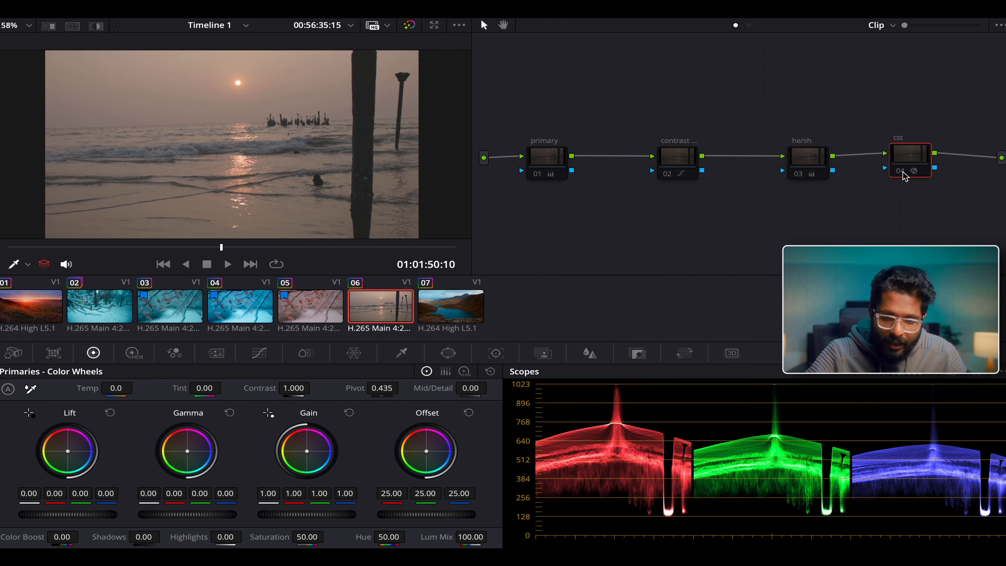
pyautogui.hotkey('ctrl', 'd')
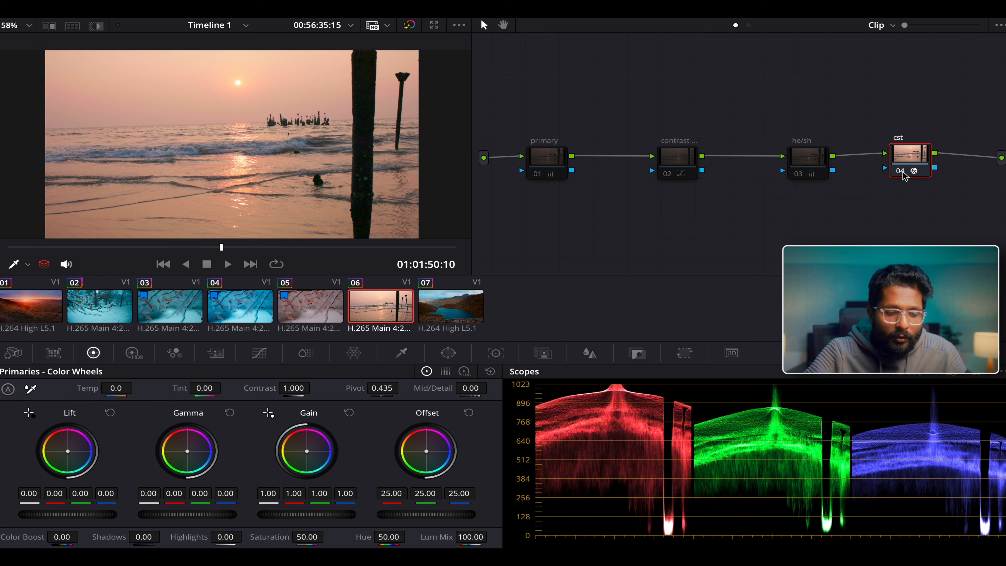
# Enable only the primary node alongside cst to check its effect, and disable it again
pyautogui.click(542, 172)
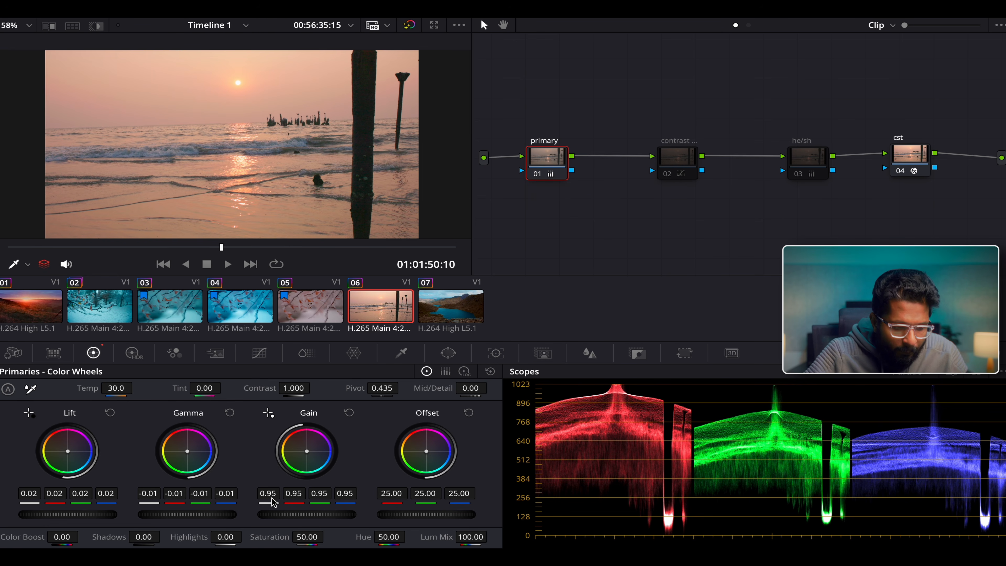
pyautogui.click(537, 175)
pyautogui.click(537, 176)
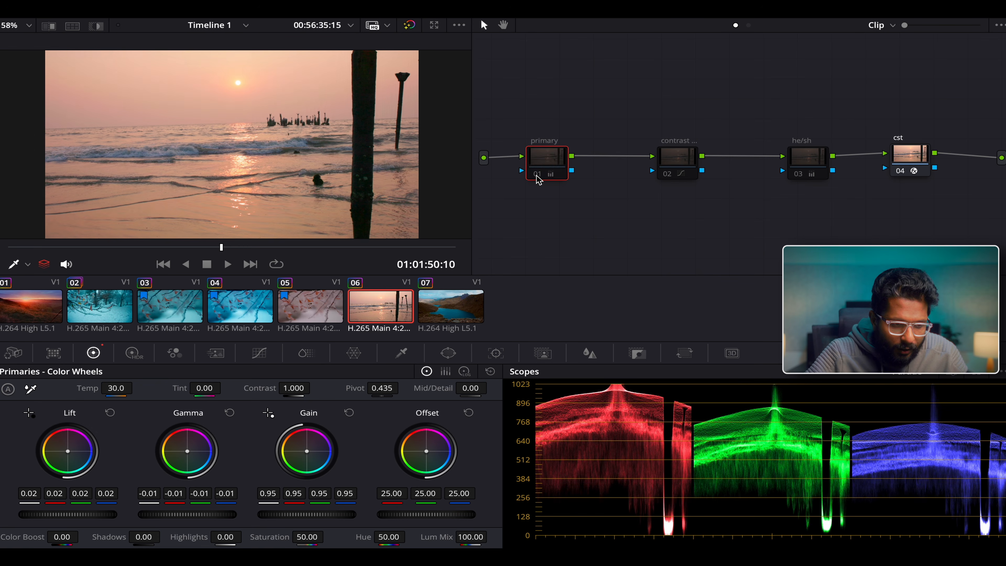
# Toggle clip 06's primary node on and off to compare its effect, and leave it enabled
pyautogui.click(537, 175)
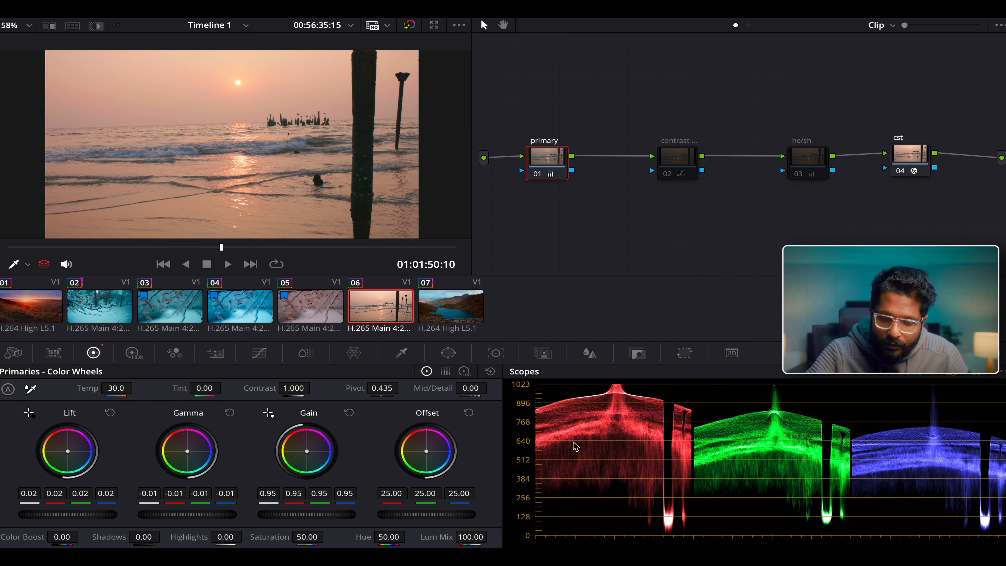
pyautogui.click(536, 176)
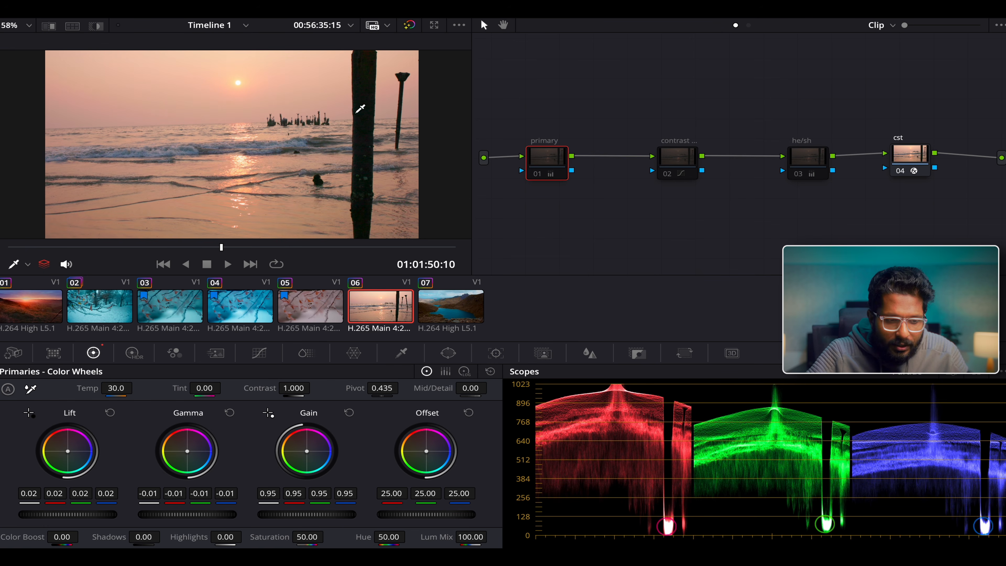
pyautogui.click(537, 170)
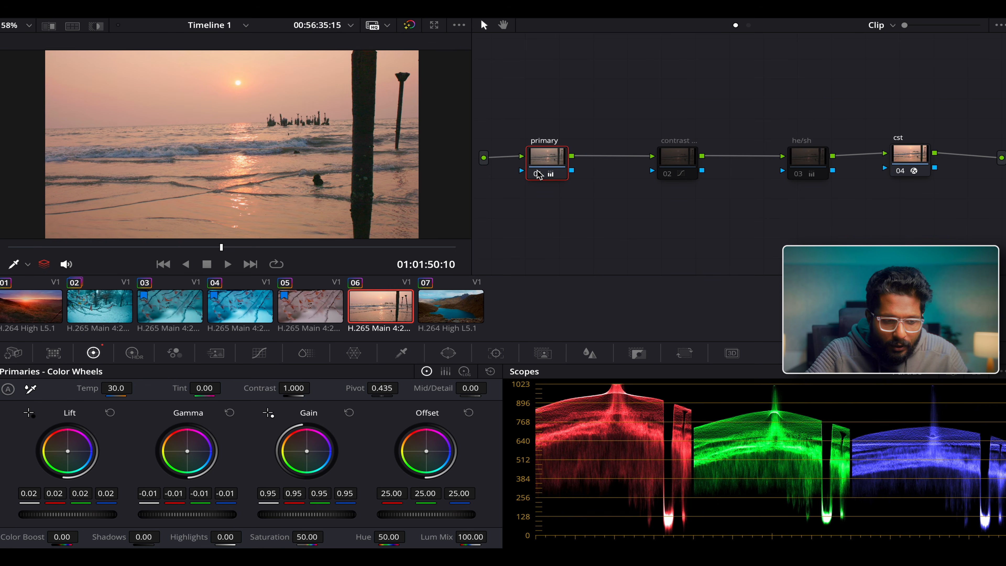
pyautogui.click(537, 171)
pyautogui.click(537, 170)
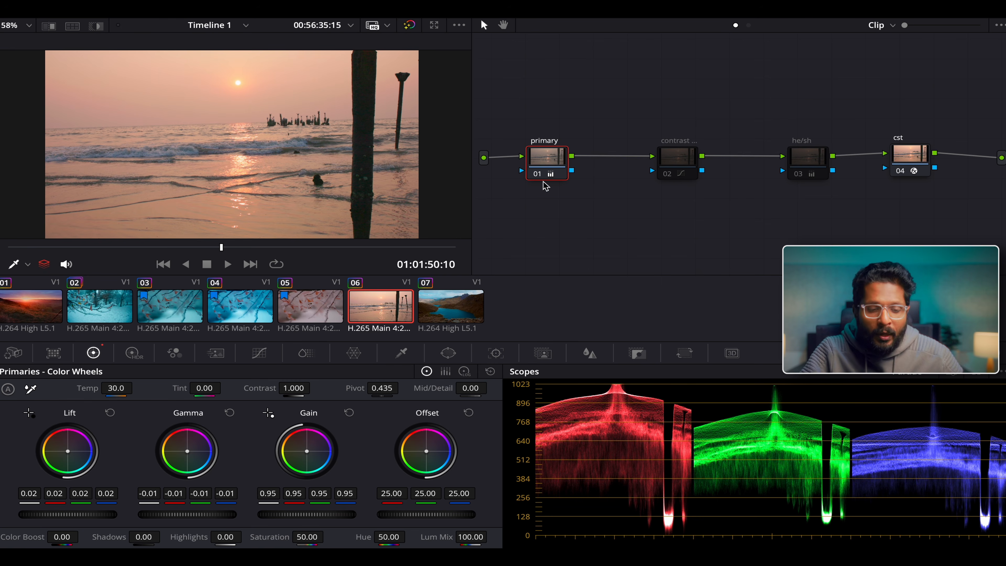
# Enable clip 06's contrast node and open its custom curve
pyautogui.click(669, 174)
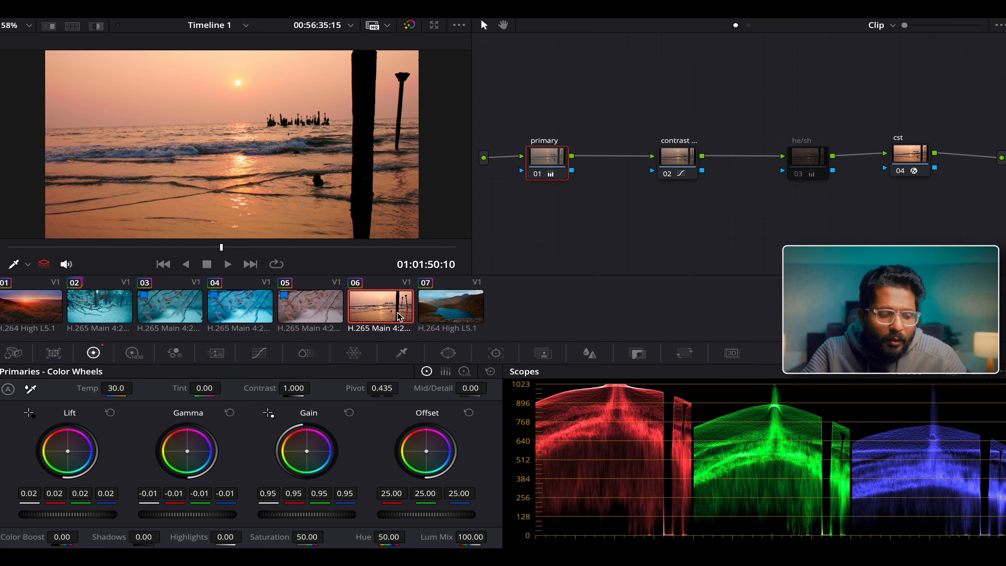
pyautogui.click(259, 352)
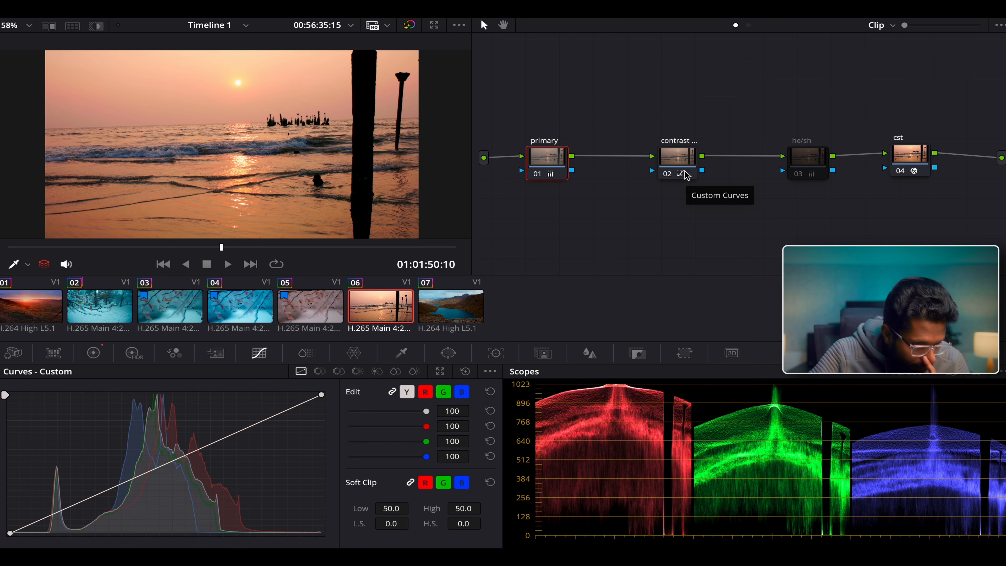
pyautogui.click(673, 162)
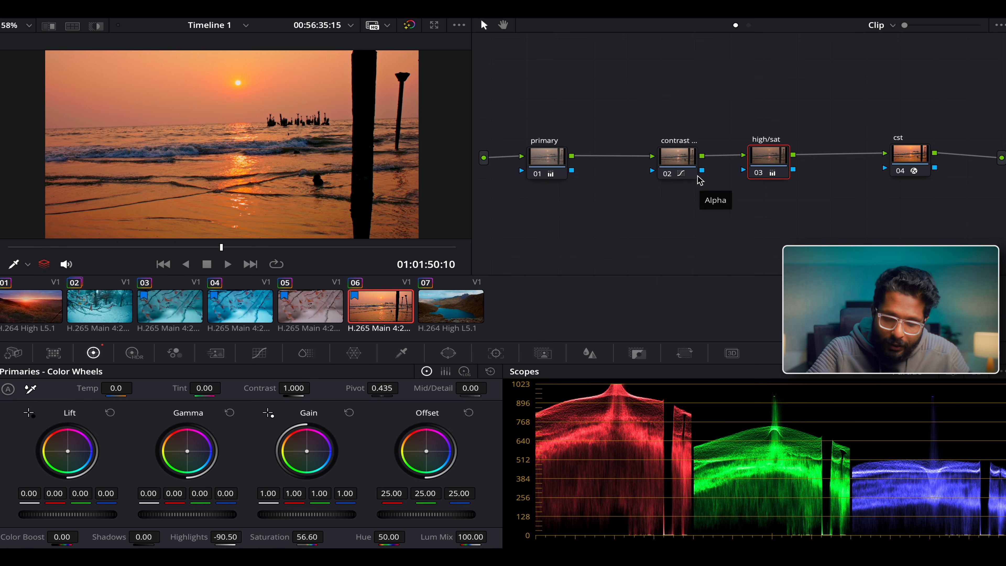
# Reset the high/sat node's Highlights and Saturation one at a time, undoing each reset after comparing the image
pyautogui.doubleClick(199, 539)
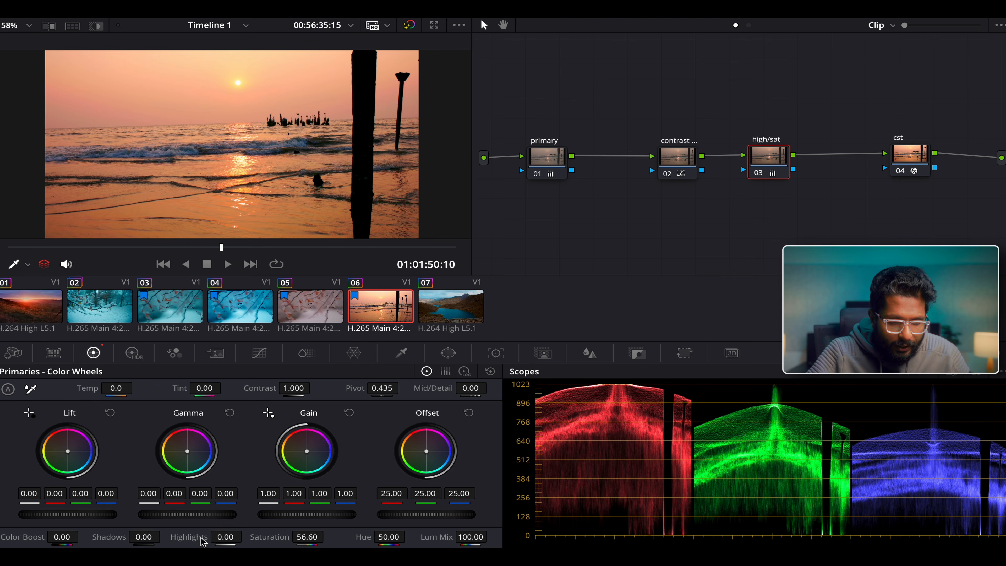
pyautogui.hotkey('ctrl', 'z')
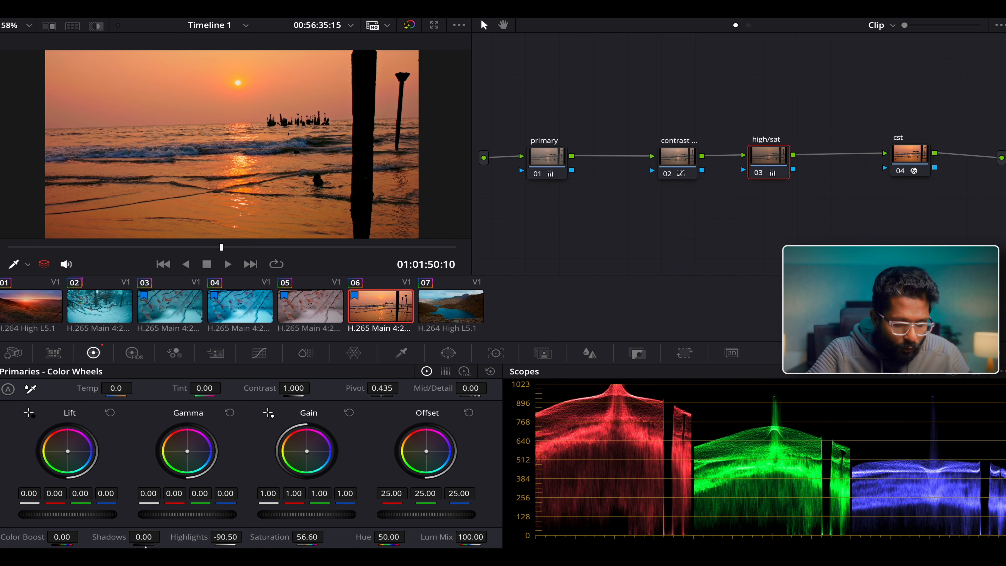
pyautogui.doubleClick(265, 541)
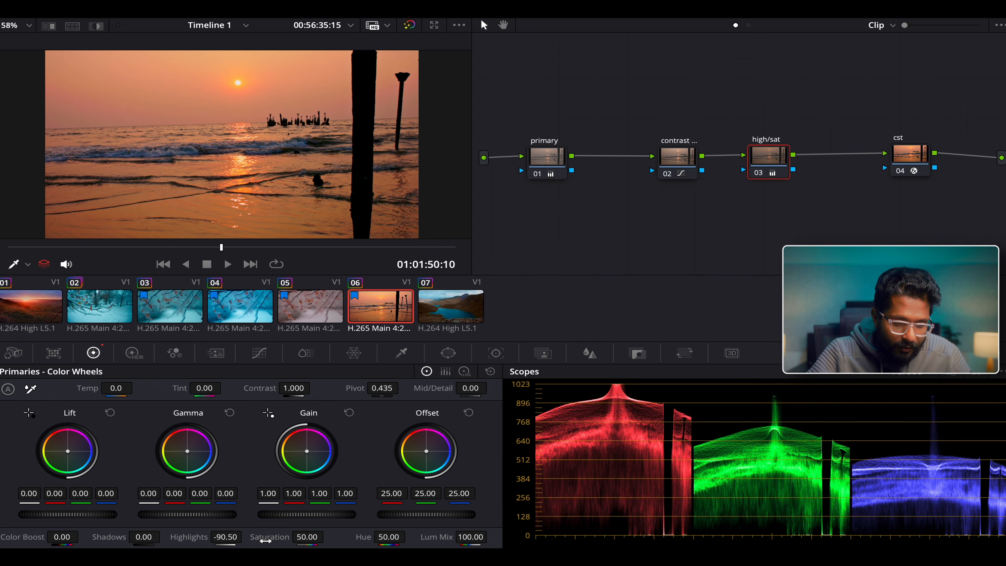
pyautogui.hotkey('ctrl', 'z')
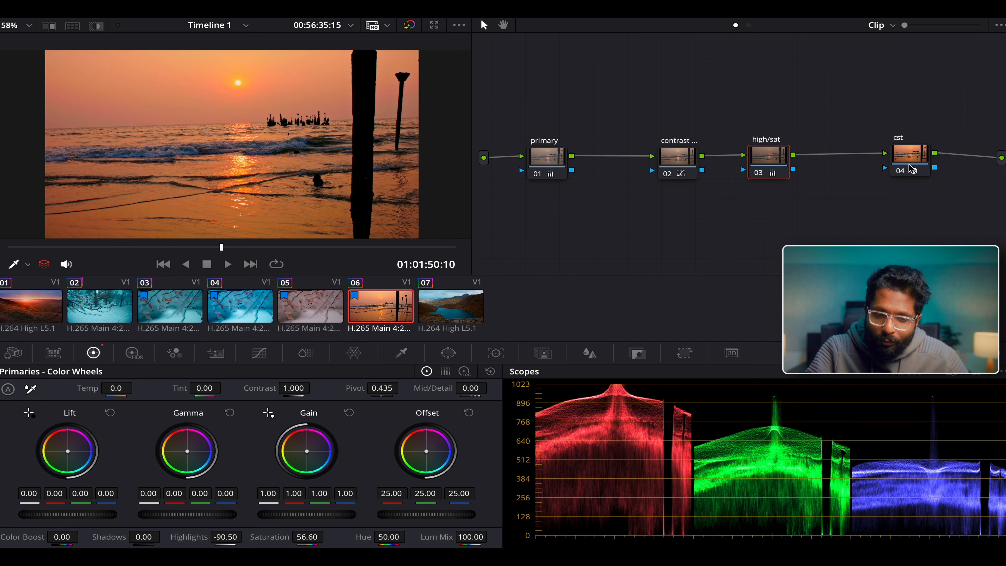
pyautogui.click(917, 157)
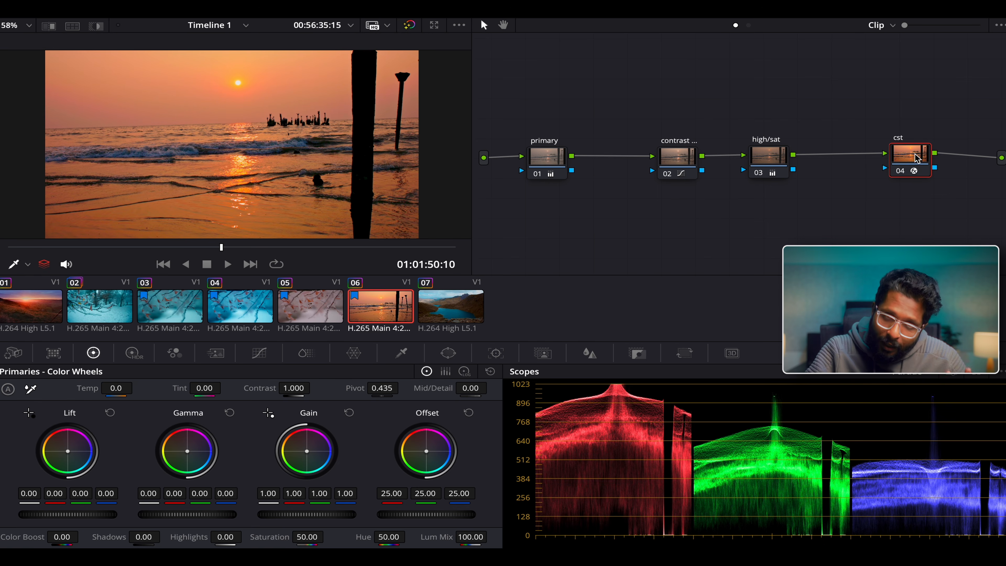
pyautogui.press('ctrl')
pyautogui.moveTo(531, 108); pyautogui.dragTo(846, 234)
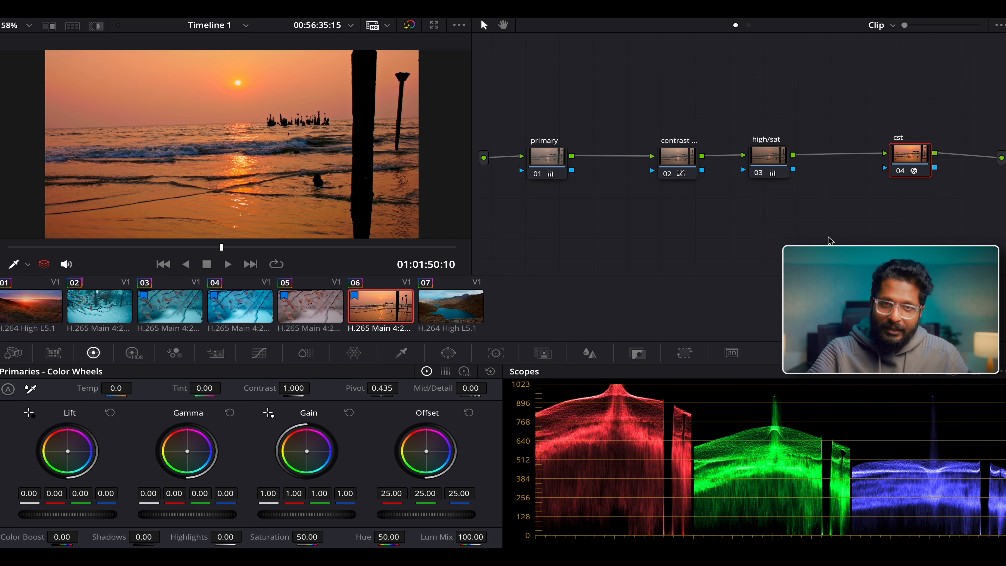
# Open clip 04 and display its node graph from the primary node through vig and cst
pyautogui.click(246, 307)
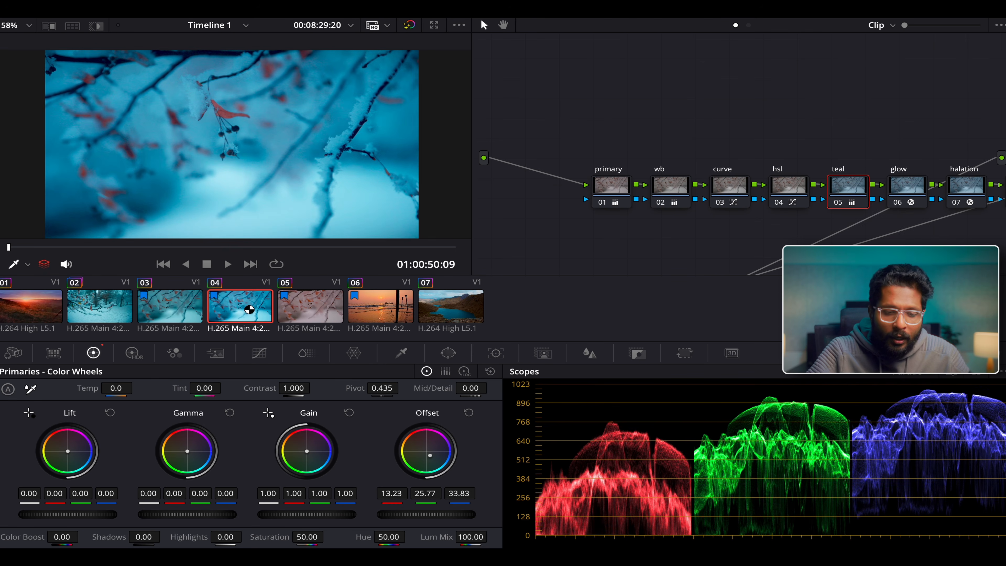
pyautogui.rightClick(768, 101)
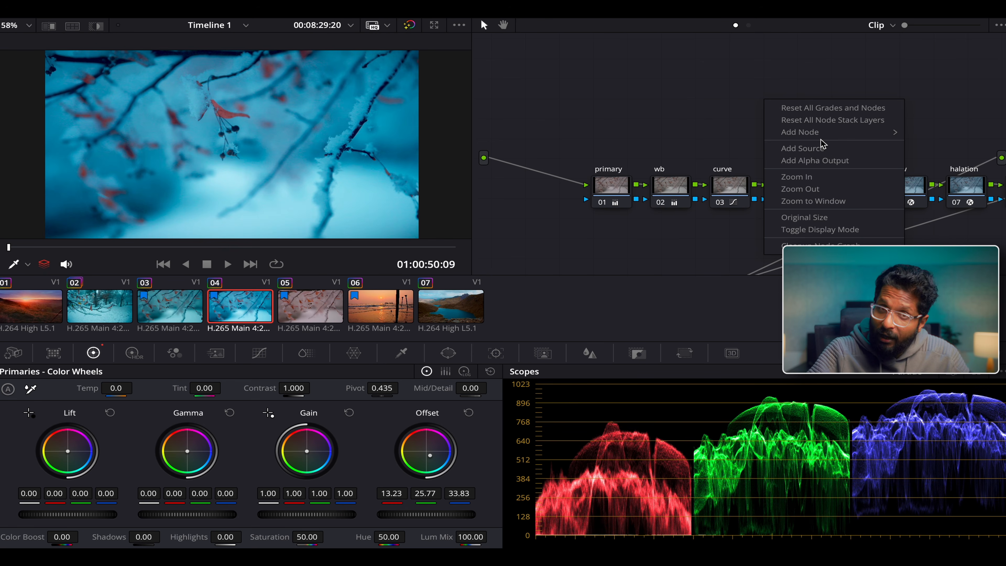
pyautogui.click(722, 140)
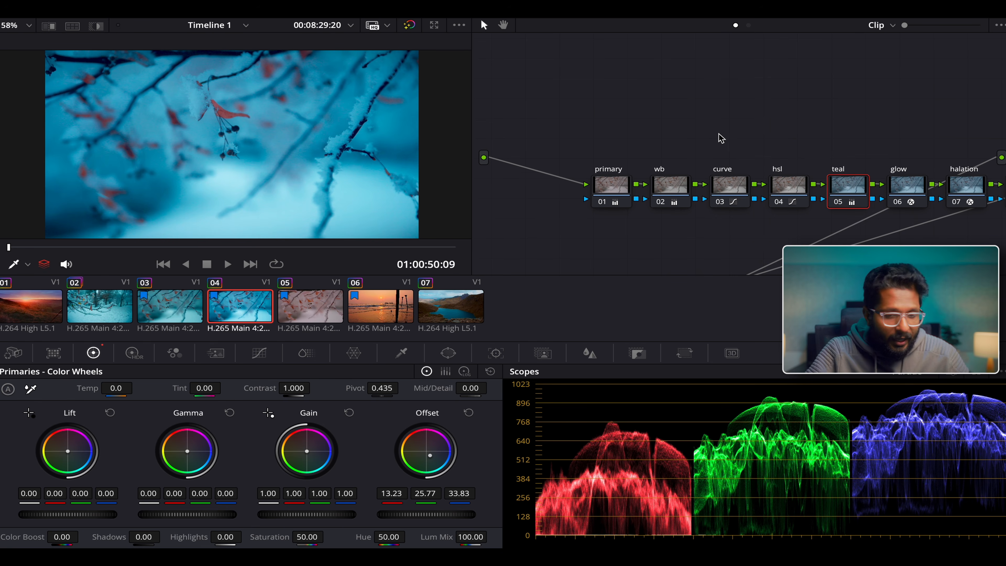
pyautogui.rightClick(799, 91)
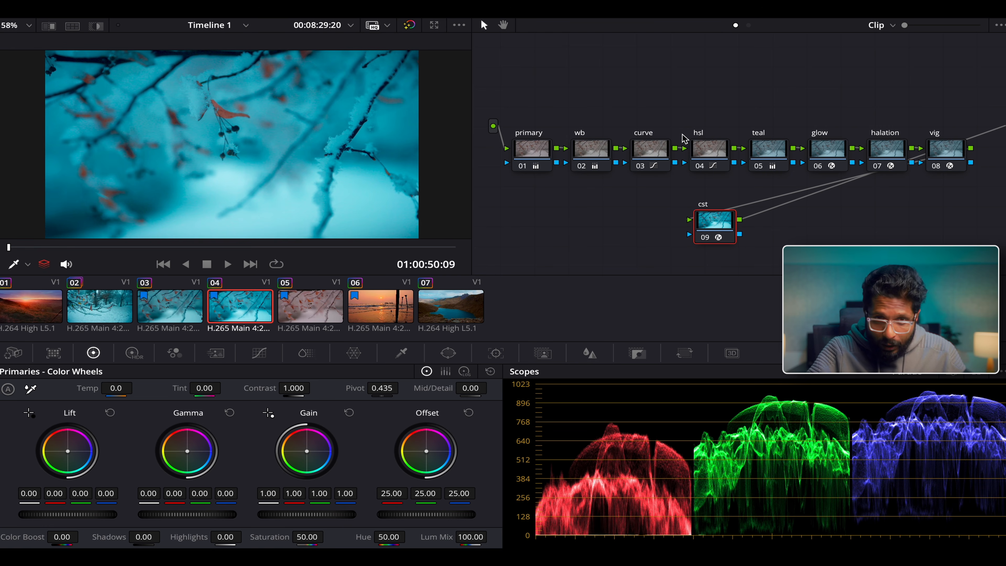
# Compare clip 04 with all grades bypassed, and with only the cst node disabled, restoring each
pyautogui.hotkey('shift', 'd')
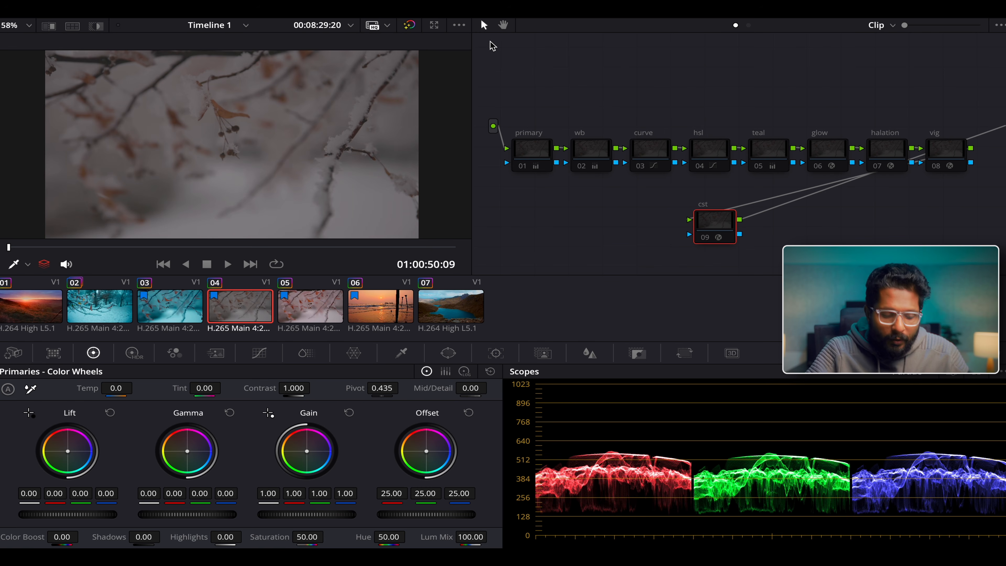
pyautogui.hotkey('shift', 'd')
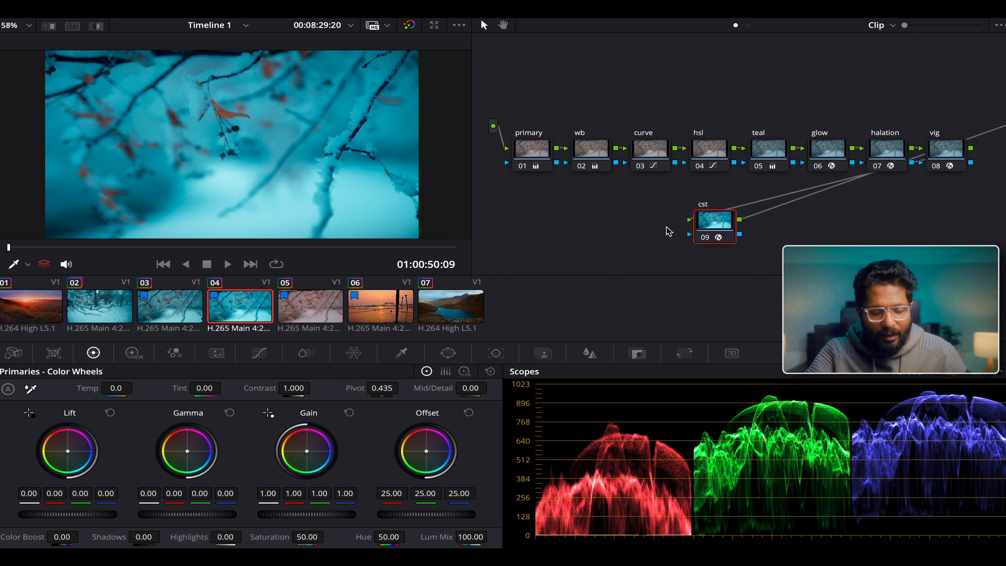
pyautogui.hotkey('ctrl', 'd')
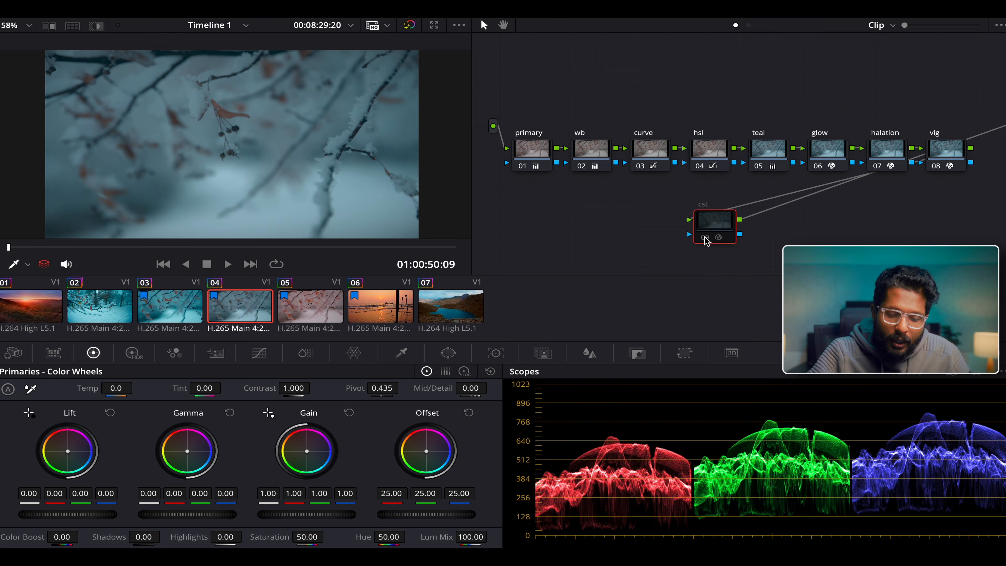
pyautogui.hotkey('ctrl', 'd')
# Disable all nodes of clip 04 together and re-enable only the cst node
pyautogui.moveTo(525, 91); pyautogui.dragTo(988, 208)
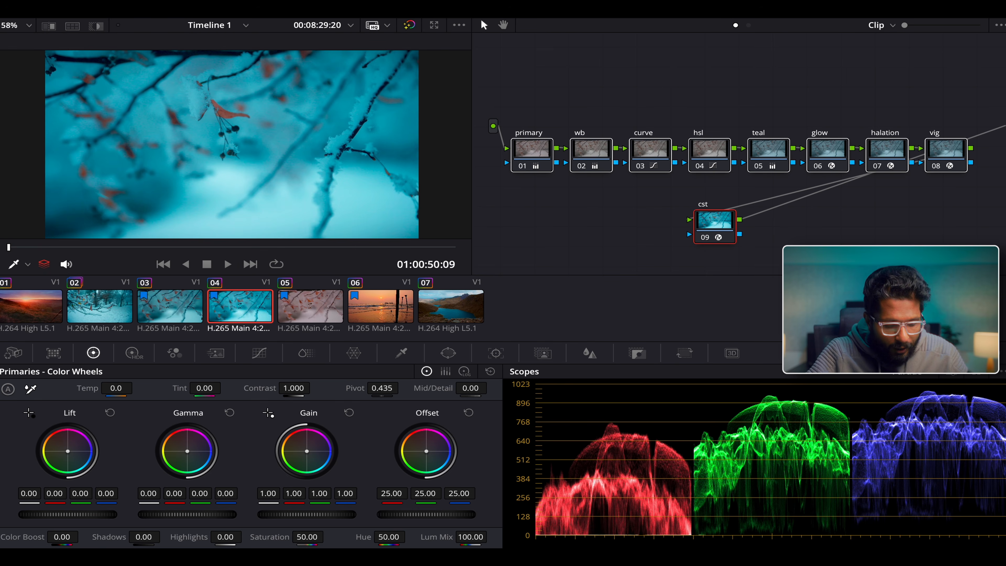
pyautogui.hotkey('ctrl', 'd')
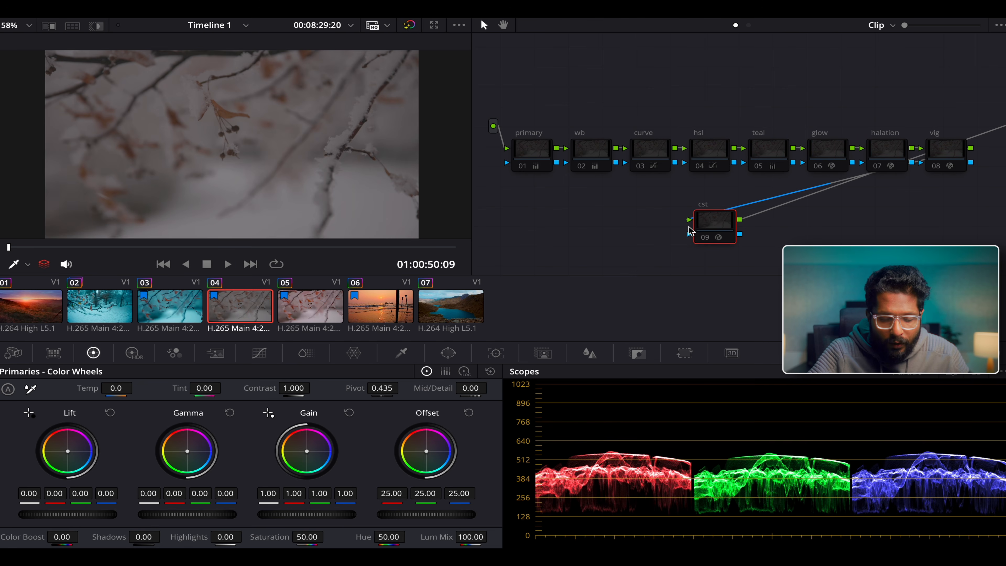
pyautogui.click(706, 237)
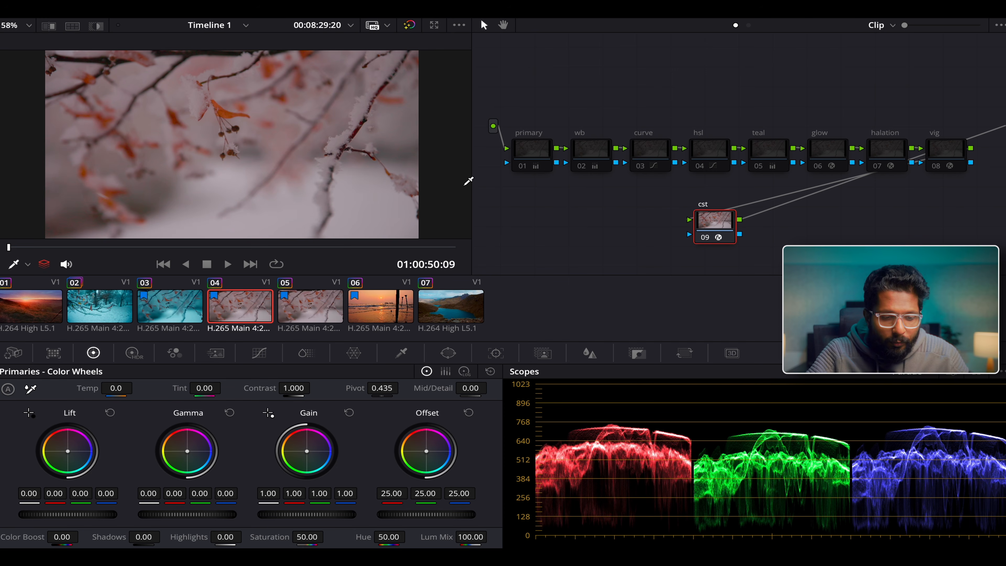
# Toggle clip 04's cst node off and on repeatedly to compare its effect on the ungraded image
pyautogui.click(706, 240)
pyautogui.click(706, 238)
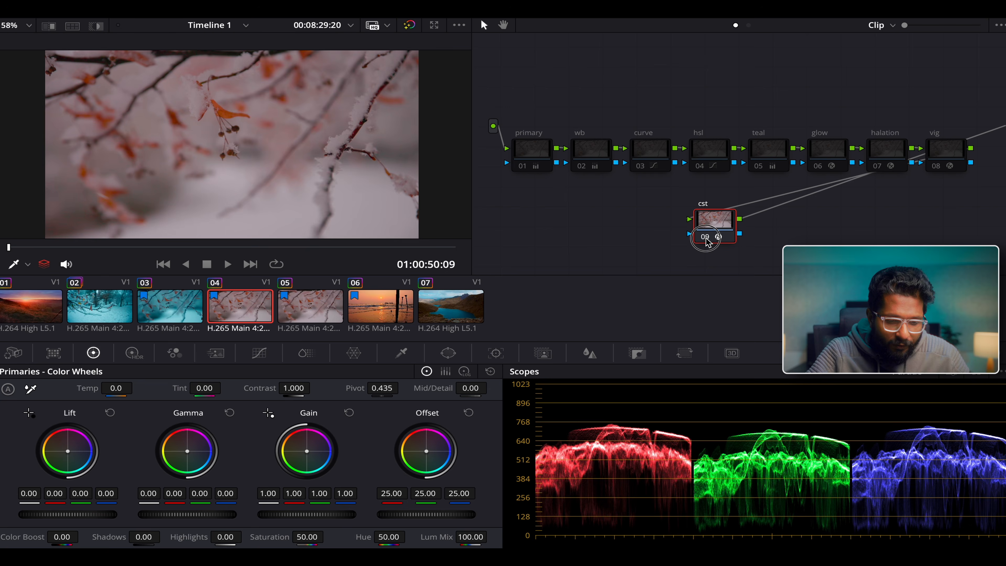
pyautogui.click(707, 240)
pyautogui.click(707, 240)
pyautogui.click(706, 239)
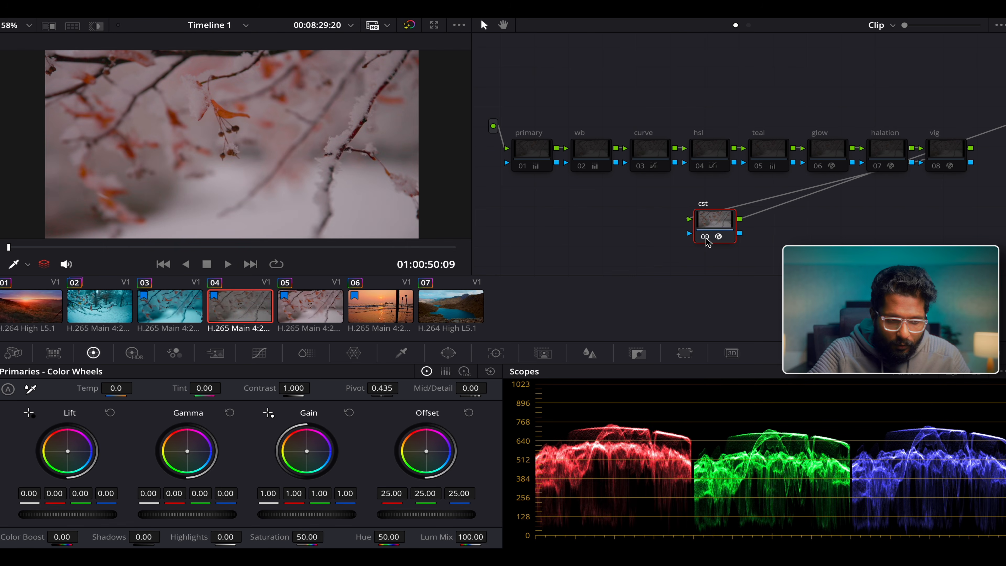
# Enable clip 04's primary node alongside cst, compare it off and on, and select it to view its wheel values
pyautogui.click(521, 167)
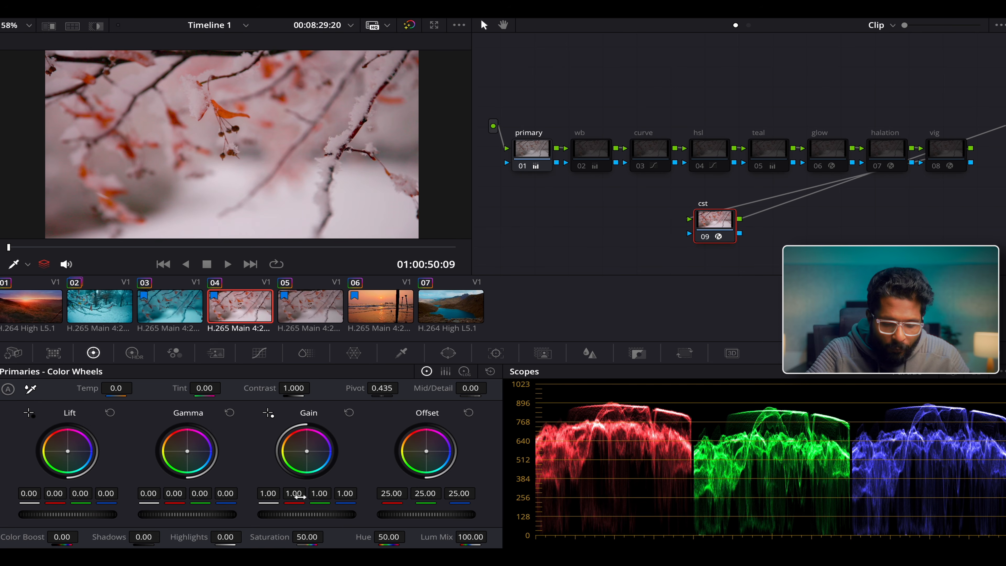
pyautogui.click(520, 170)
pyautogui.click(522, 166)
pyautogui.click(522, 167)
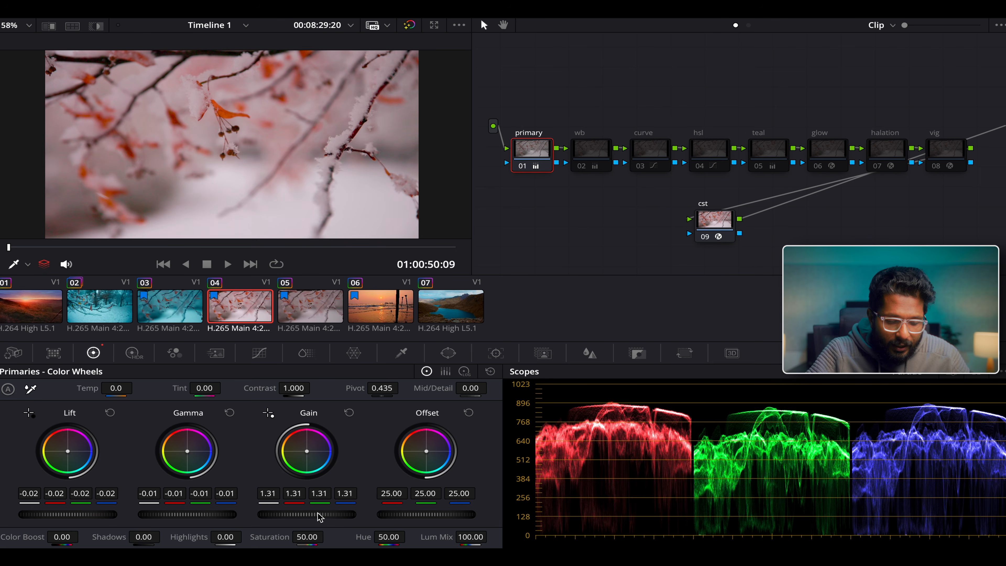
# Try lowering the primary node's Gain to 1.14, undo the change, and compare the node off and on
pyautogui.moveTo(326, 514)
pyautogui.mouseDown()
pyautogui.moveTo(349, 514)
pyautogui.moveTo(313, 514)
pyautogui.mouseUp()
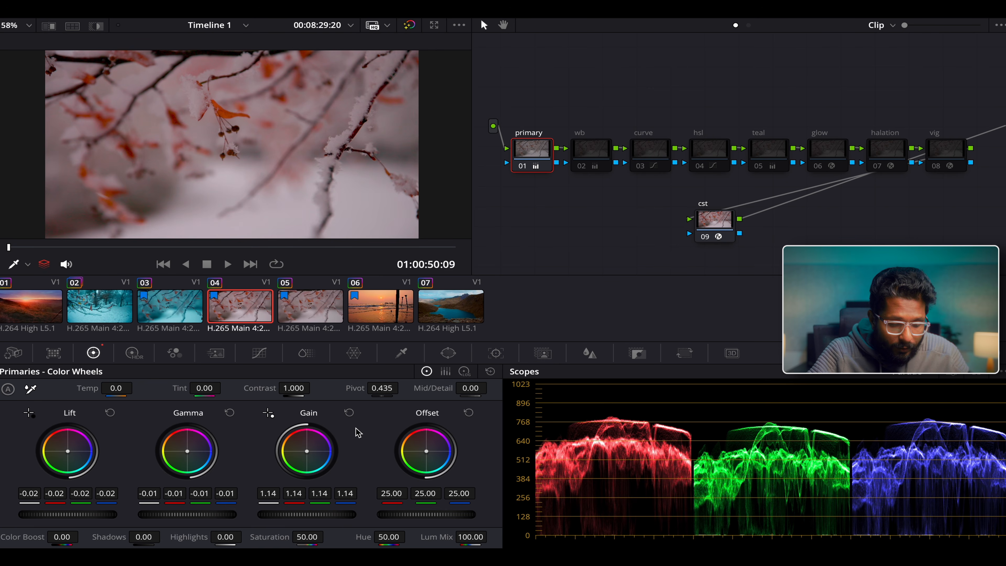
pyautogui.hotkey('ctrl', 'z')
pyautogui.moveTo(265, 495); pyautogui.dragTo(684, 480)
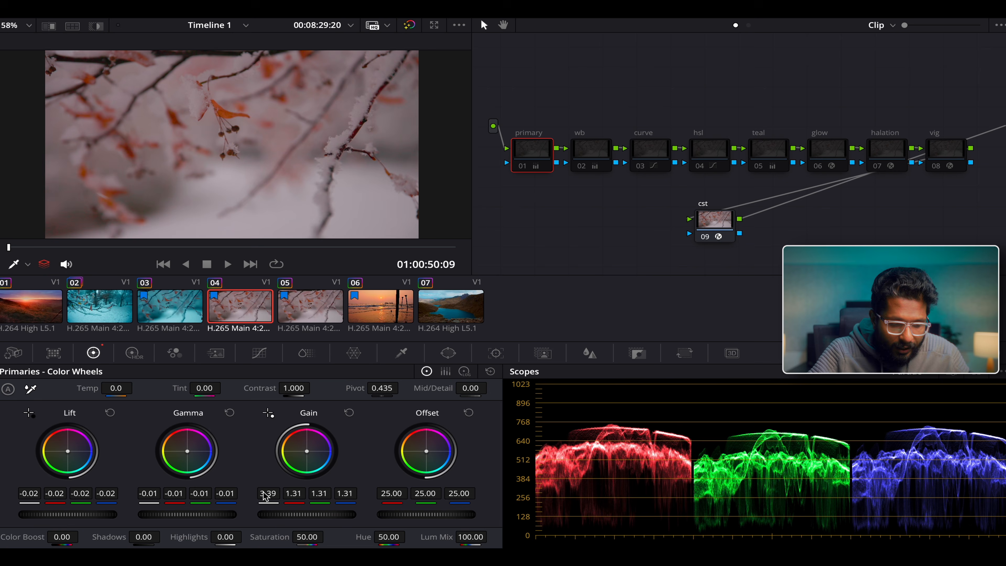
pyautogui.hotkey('ctrl', 'd')
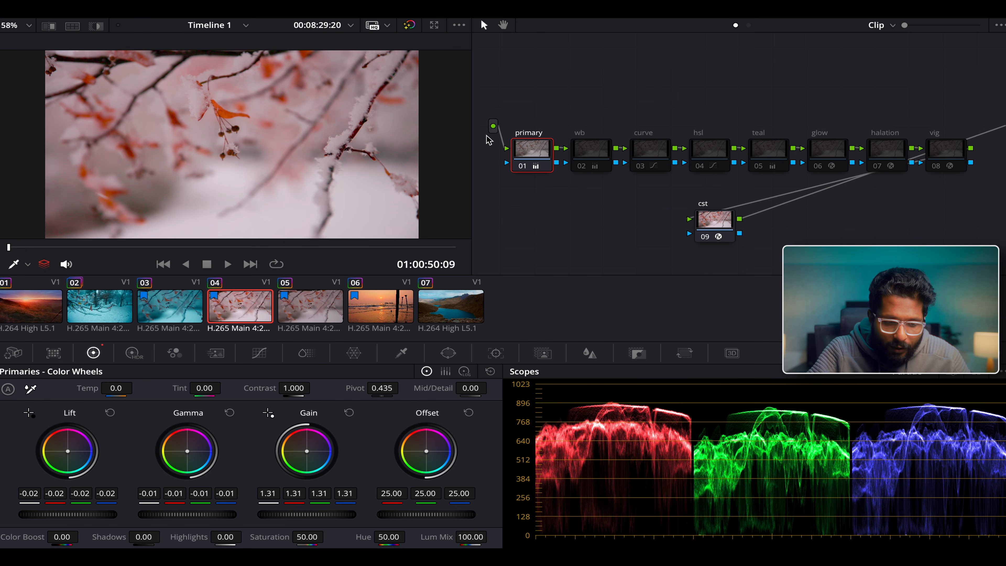
# Enable the wb and curve nodes, and view wb's temperature and tint and the curve node's custom curve
pyautogui.click(580, 166)
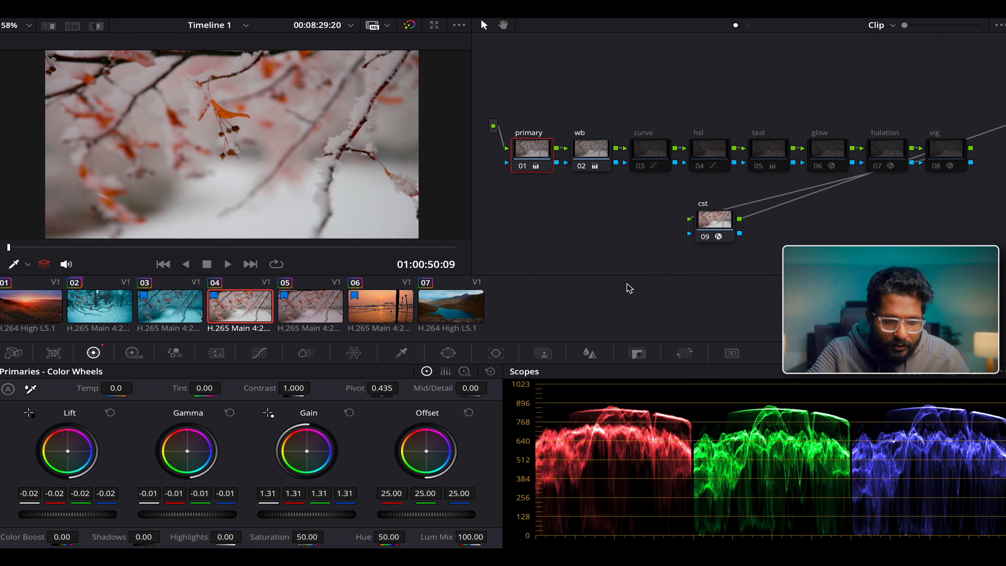
pyautogui.click(594, 158)
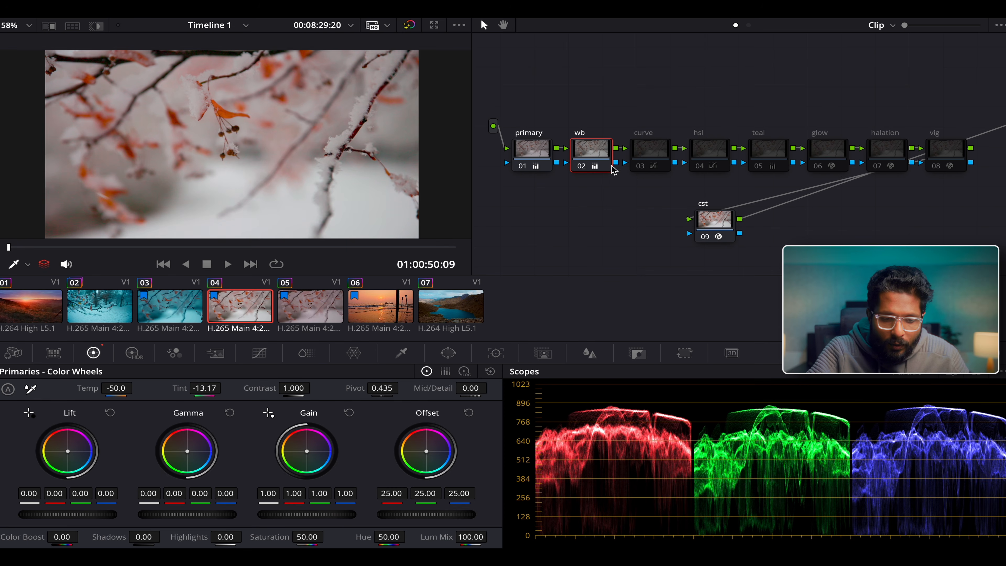
pyautogui.click(649, 155)
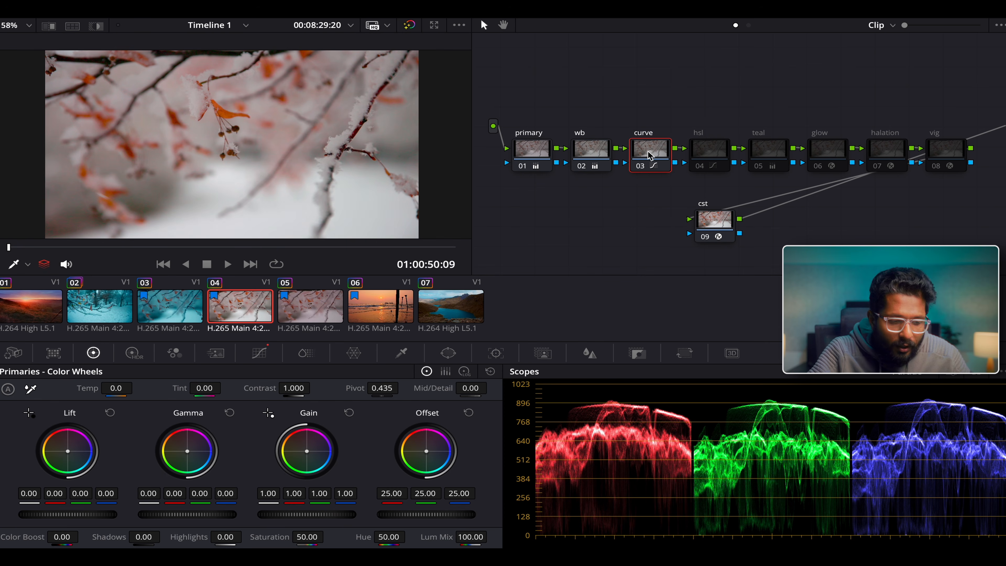
pyautogui.click(259, 364)
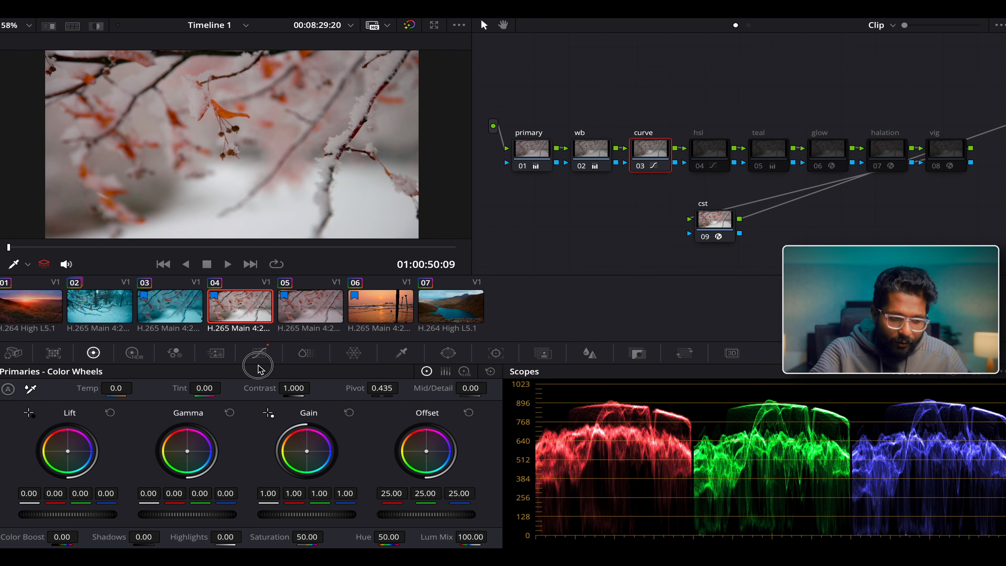
pyautogui.click(301, 372)
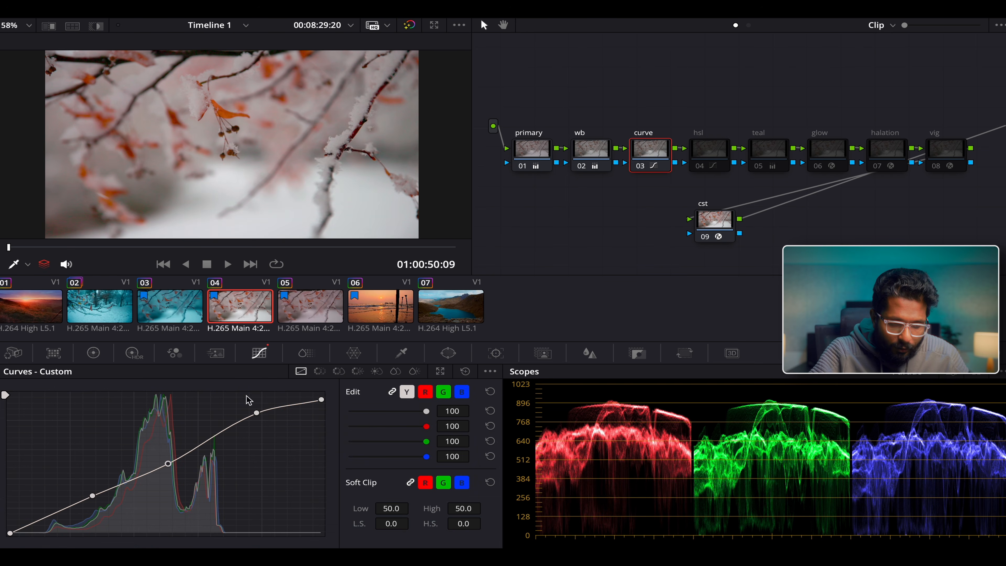
# Nudge the highlight, shadow and midtone points slightly on the curve node's custom curve
pyautogui.click(257, 415)
pyautogui.moveTo(257, 416); pyautogui.dragTo(250, 414)
pyautogui.moveTo(92, 499); pyautogui.dragTo(90, 497)
pyautogui.moveTo(170, 467)
pyautogui.mouseDown()
pyautogui.moveTo(170, 452)
pyautogui.moveTo(185, 478)
pyautogui.moveTo(169, 466)
pyautogui.mouseUp()
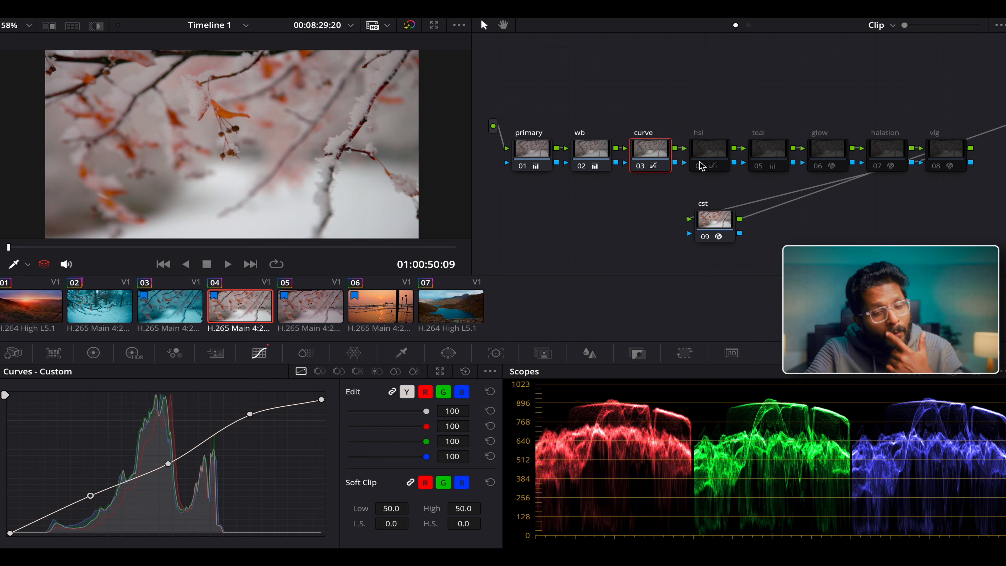
# Enable and select the hsl node, and view its Hue Vs Hue and Hue Vs Sat curves
pyautogui.moveTo(701, 165)
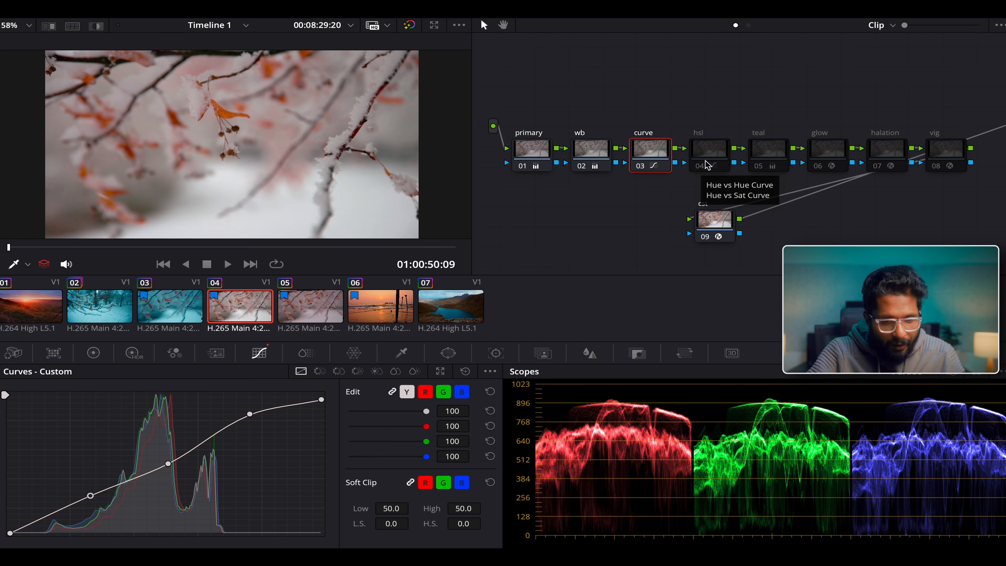
pyautogui.click(704, 168)
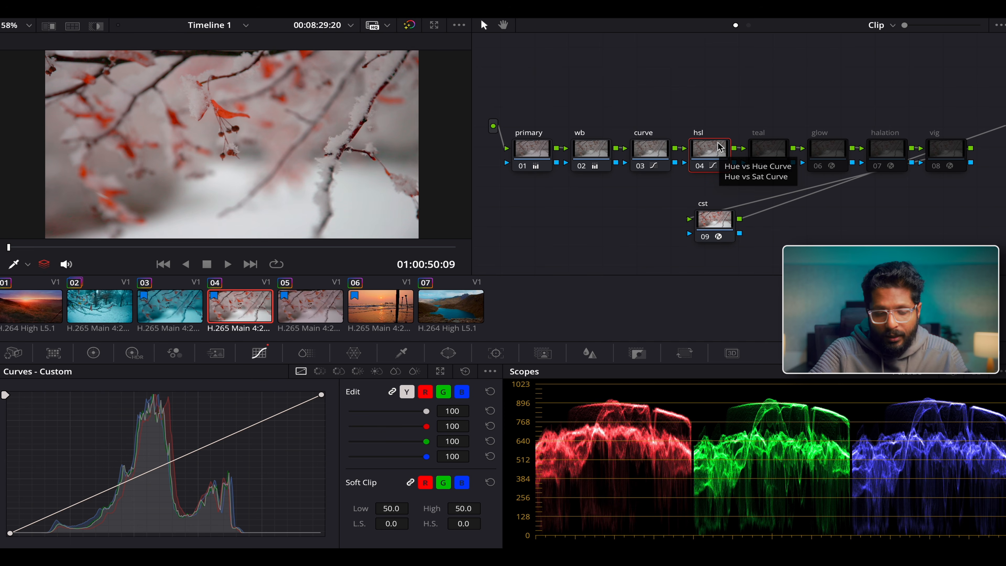
pyautogui.click(318, 374)
pyautogui.click(337, 373)
pyautogui.click(319, 373)
pyautogui.click(339, 372)
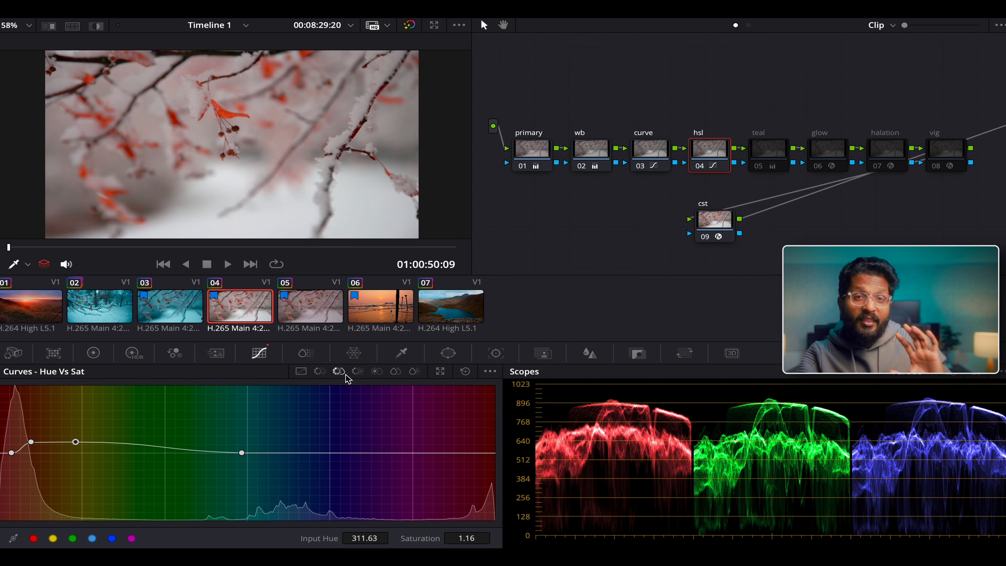
pyautogui.click(324, 372)
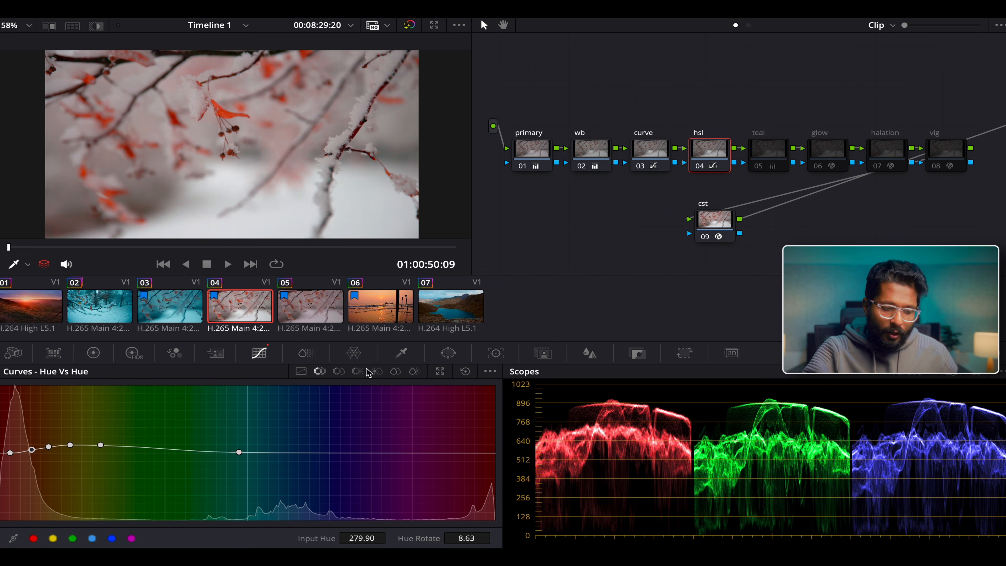
# Look through the hsl node's Hue Vs Lum and saturation-based curves, ending back at Hue Vs Hue
pyautogui.click(357, 370)
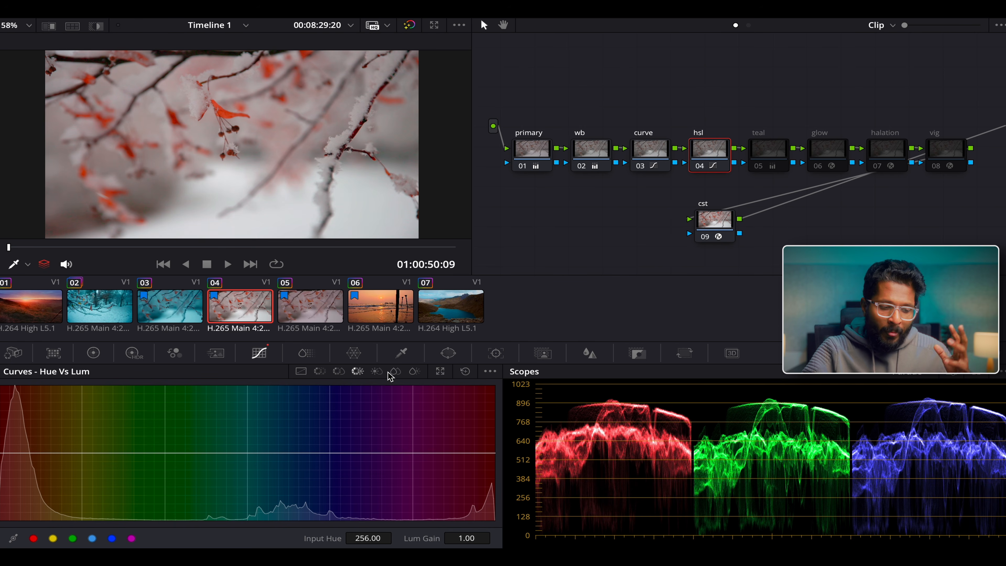
pyautogui.click(395, 372)
pyautogui.click(414, 372)
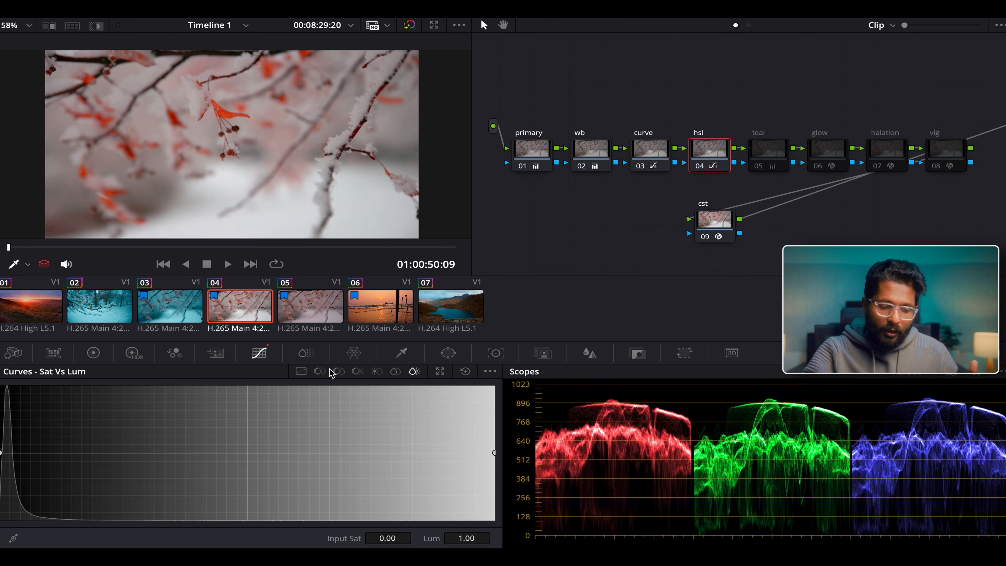
pyautogui.click(320, 371)
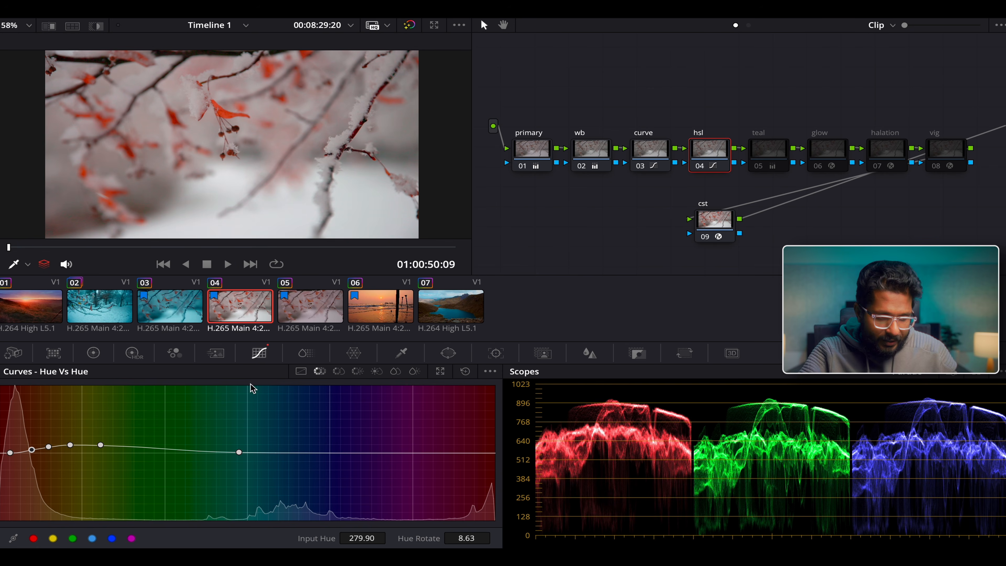
# Switch the viewer's on-screen control to Off and then back to Qualifier
pyautogui.click(26, 264)
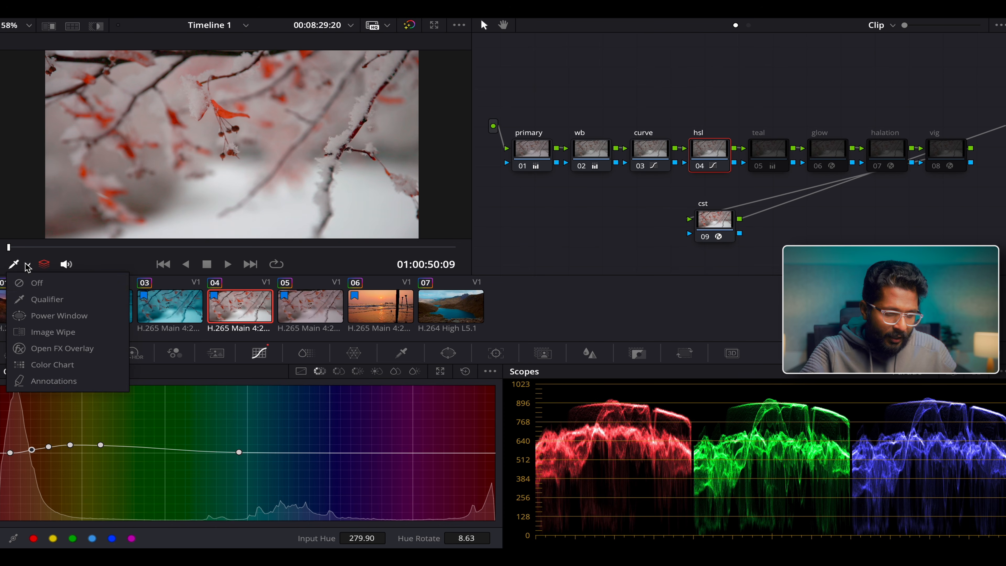
pyautogui.click(40, 284)
pyautogui.click(29, 265)
pyautogui.click(46, 299)
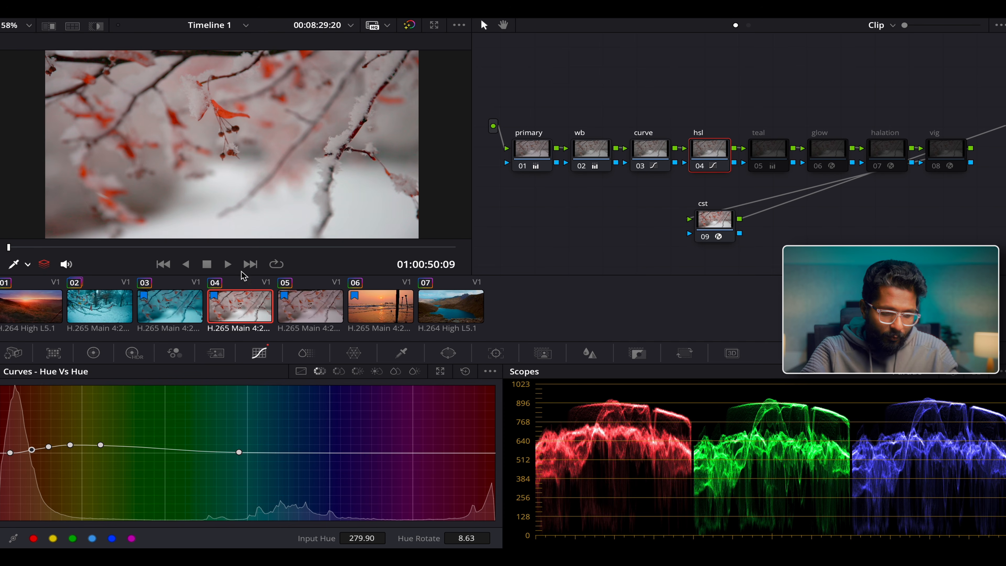
# On clip 05's node 02, sample the orange leaf for Hue Vs Hue, try shifting its hue, and remove the shifted point
pyautogui.click(306, 320)
pyautogui.click(626, 48)
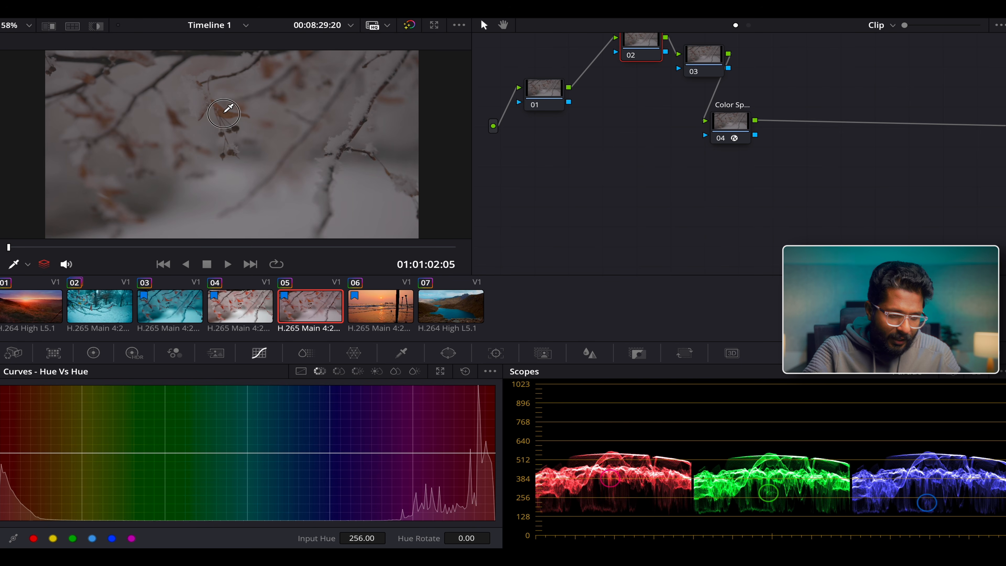
pyautogui.click(227, 106)
pyautogui.moveTo(31, 456)
pyautogui.mouseDown()
pyautogui.moveTo(34, 428)
pyautogui.moveTo(24, 492)
pyautogui.moveTo(42, 426)
pyautogui.moveTo(44, 464)
pyautogui.moveTo(52, 432)
pyautogui.moveTo(33, 439)
pyautogui.mouseUp()
pyautogui.rightClick(33, 439)
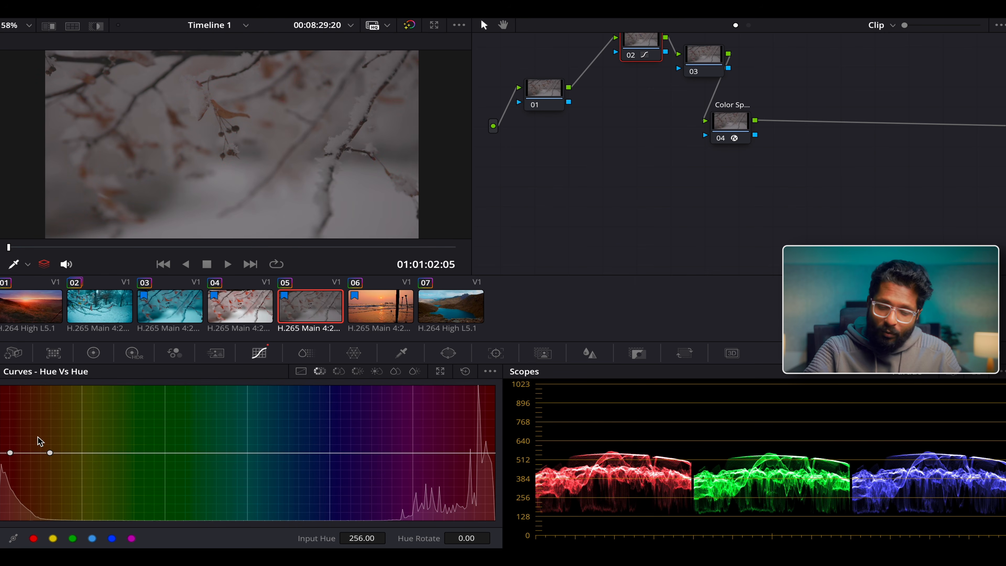
# Sample the leaf for Hue Vs Sat, try lowering its saturation to 0.47, and reset node 02's grade
pyautogui.click(339, 371)
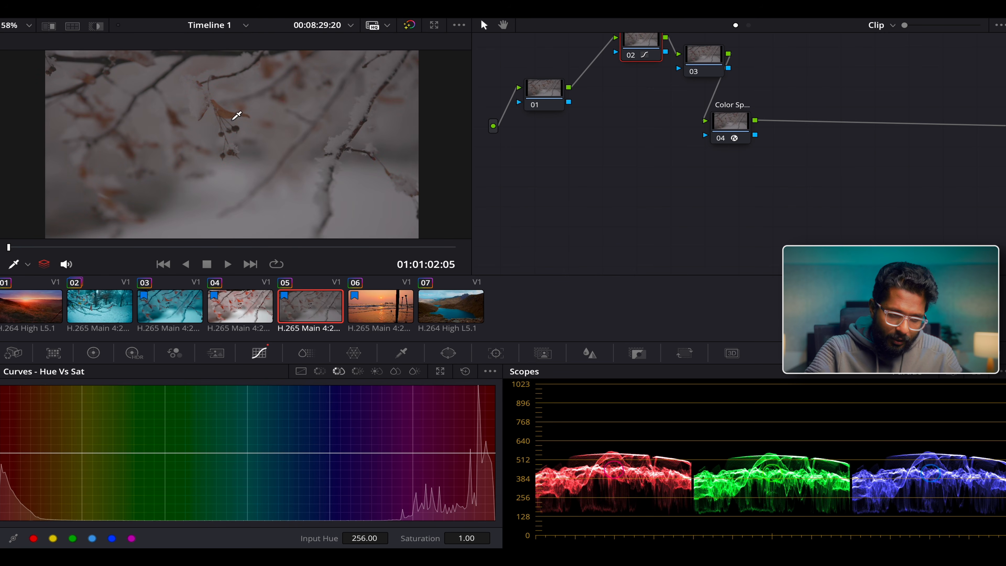
pyautogui.click(235, 119)
pyautogui.moveTo(32, 455); pyautogui.dragTo(42, 489)
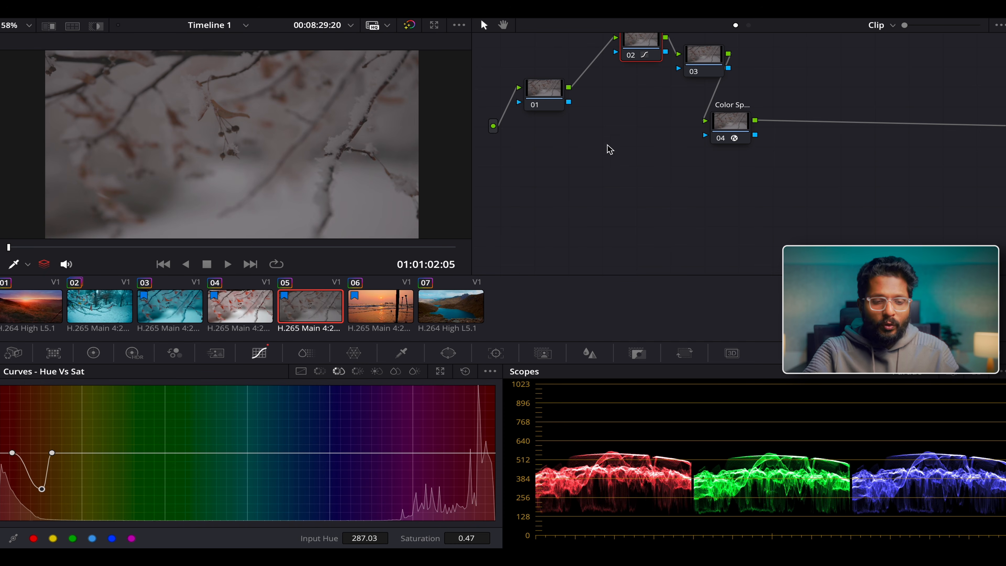
pyautogui.rightClick(634, 59)
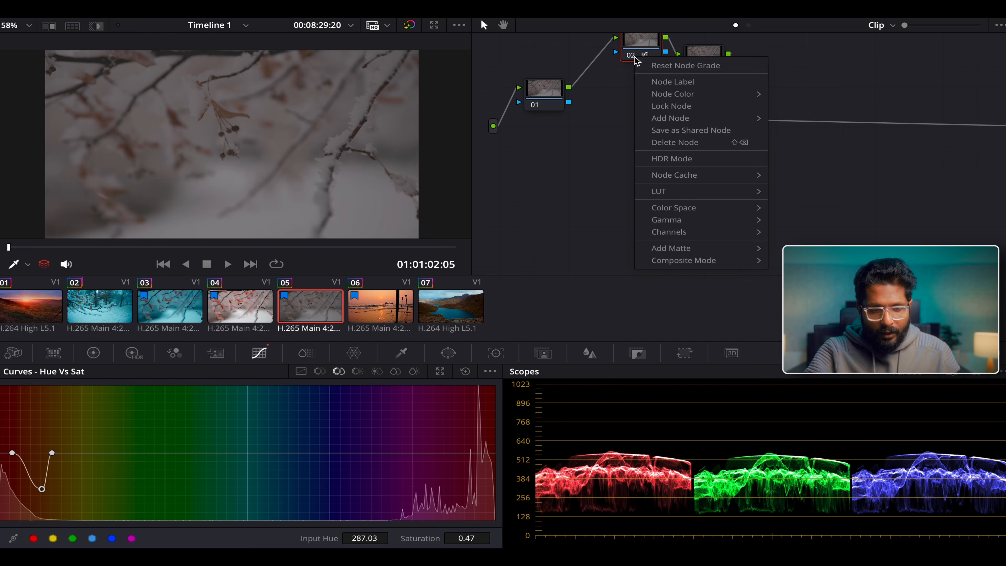
pyautogui.click(649, 66)
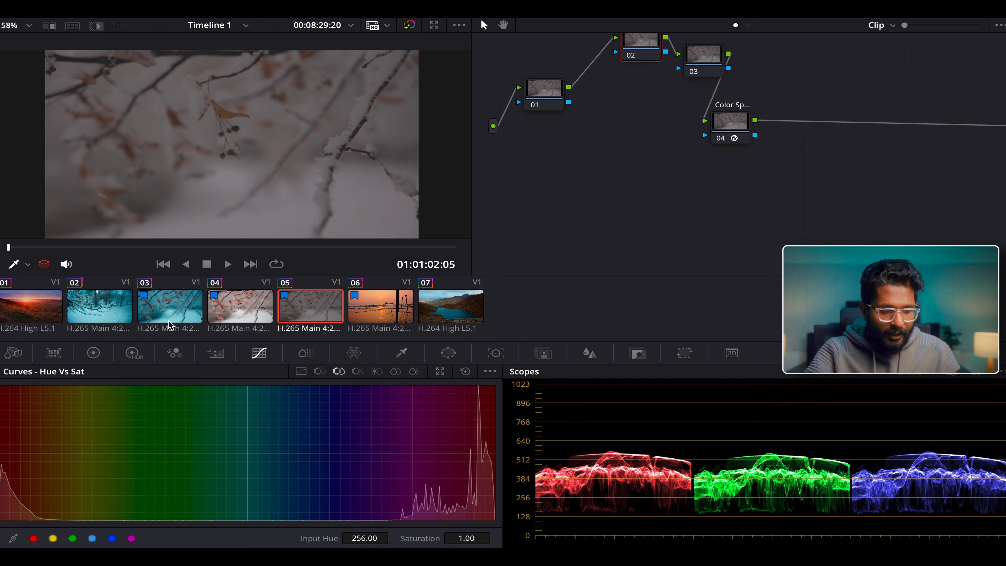
# Go back to clip 04 and toggle its hsl node off and on to compare the leaf colors
pyautogui.click(170, 307)
pyautogui.click(243, 310)
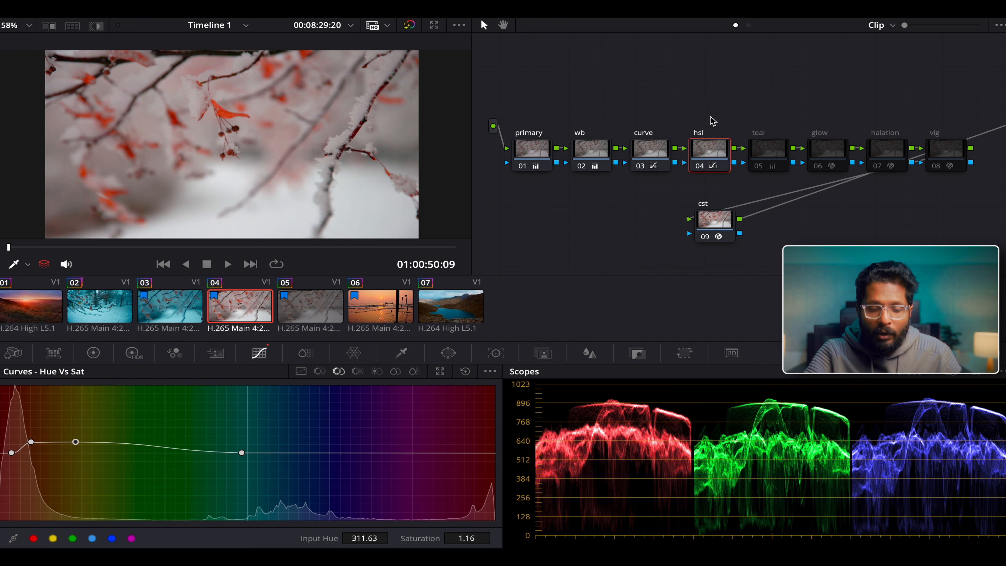
pyautogui.click(699, 167)
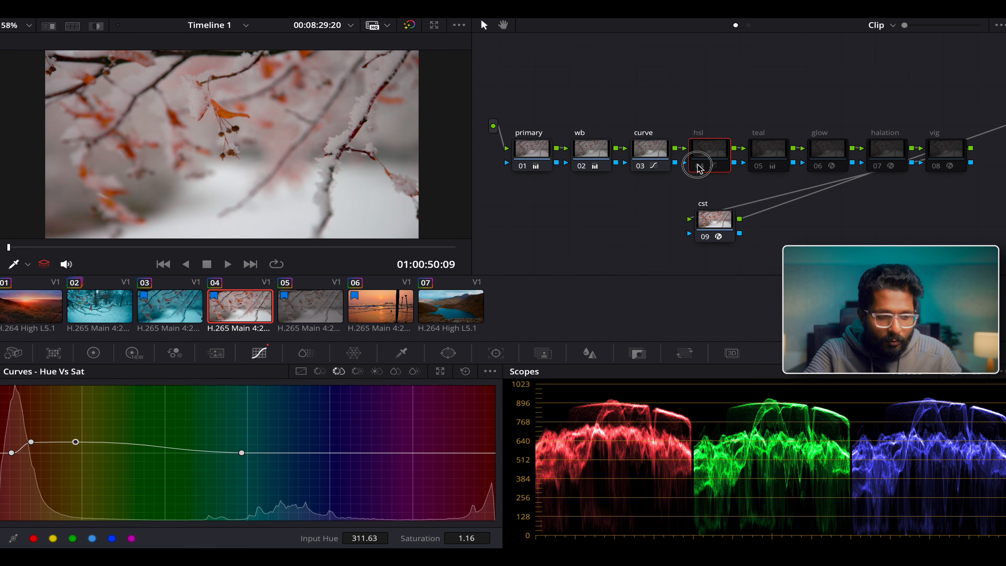
pyautogui.click(699, 168)
pyautogui.click(699, 168)
pyautogui.click(700, 168)
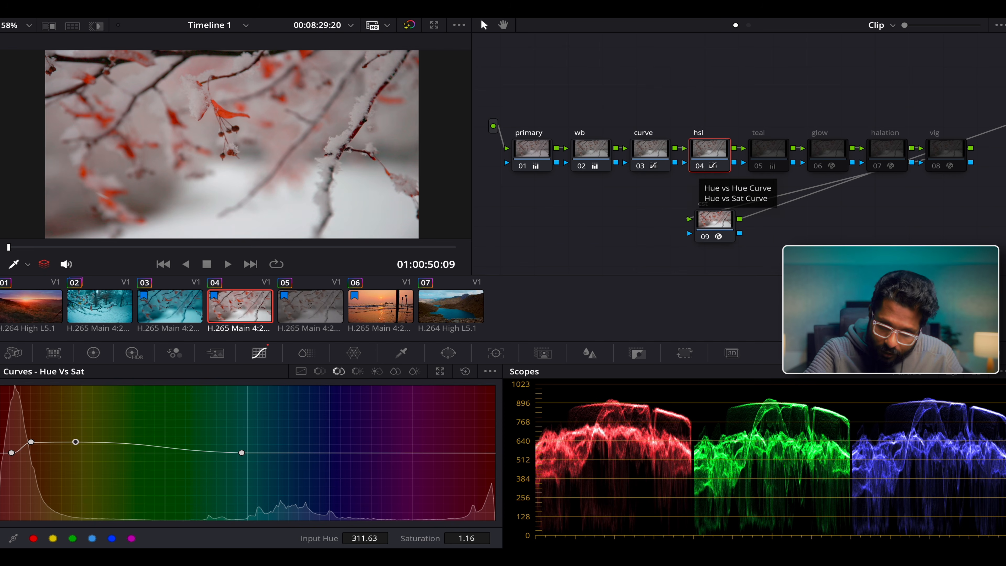
# Enable the teal node and adjust its Offset color balance to 13.19, 26.06 and 30.57
pyautogui.click(772, 158)
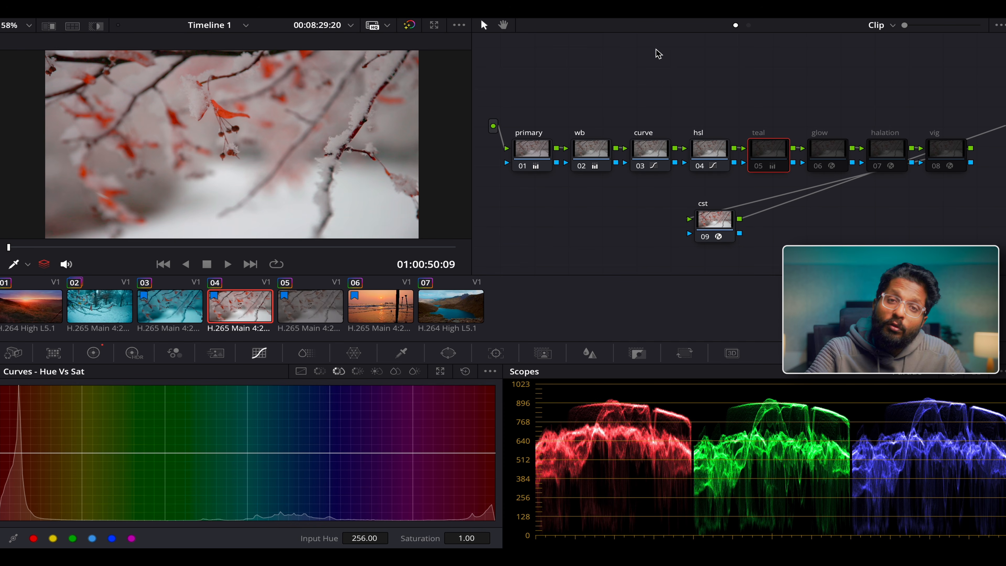
pyautogui.click(767, 168)
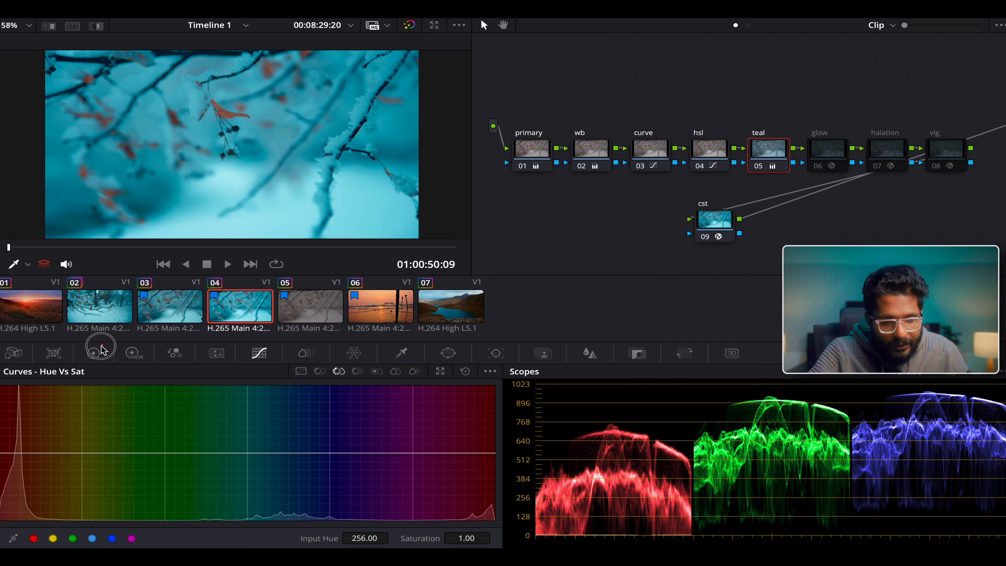
pyautogui.click(95, 351)
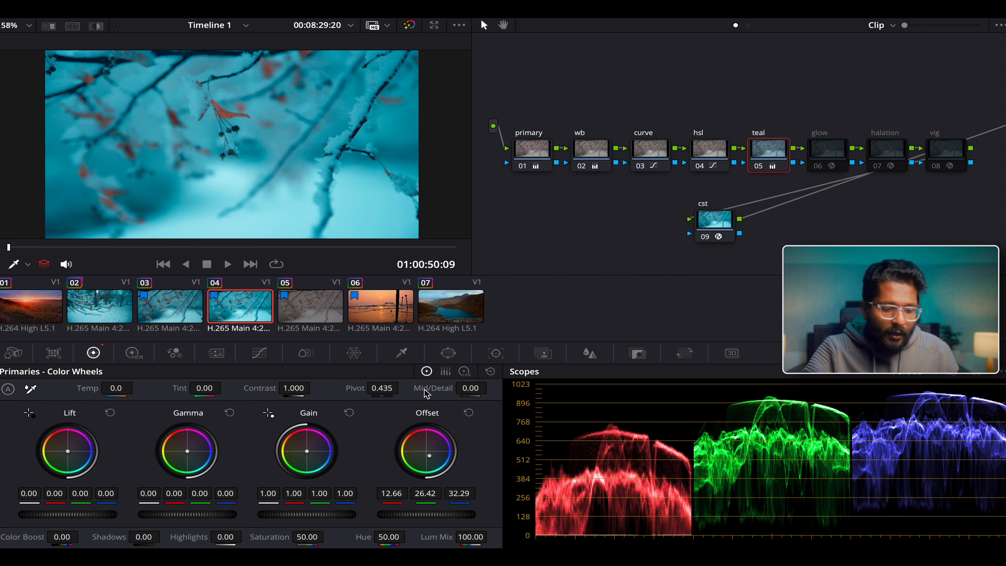
pyautogui.moveTo(433, 459); pyautogui.dragTo(431, 458)
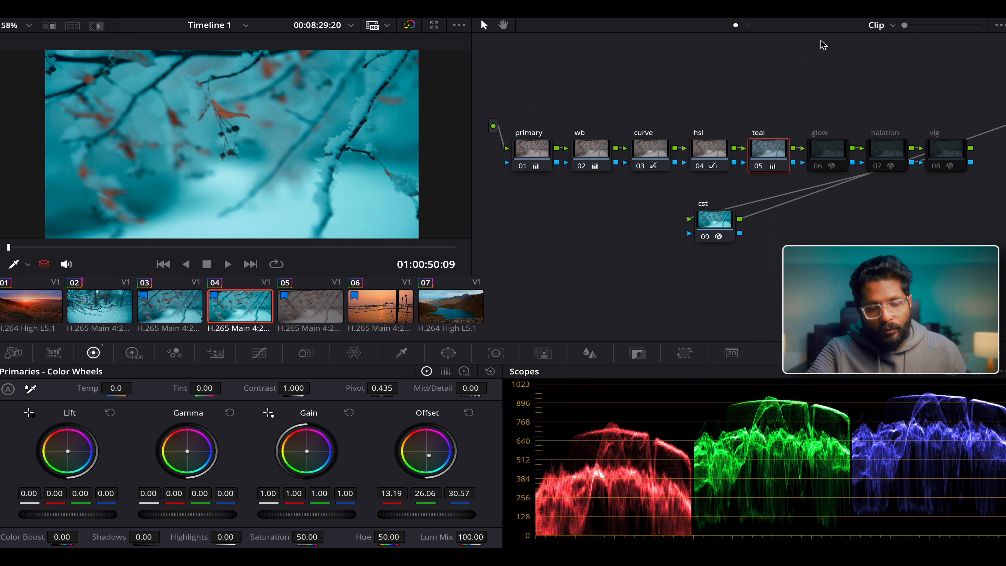
# Enable the glow node, toggling it off and on to compare its effect on the image
pyautogui.click(821, 167)
pyautogui.click(815, 167)
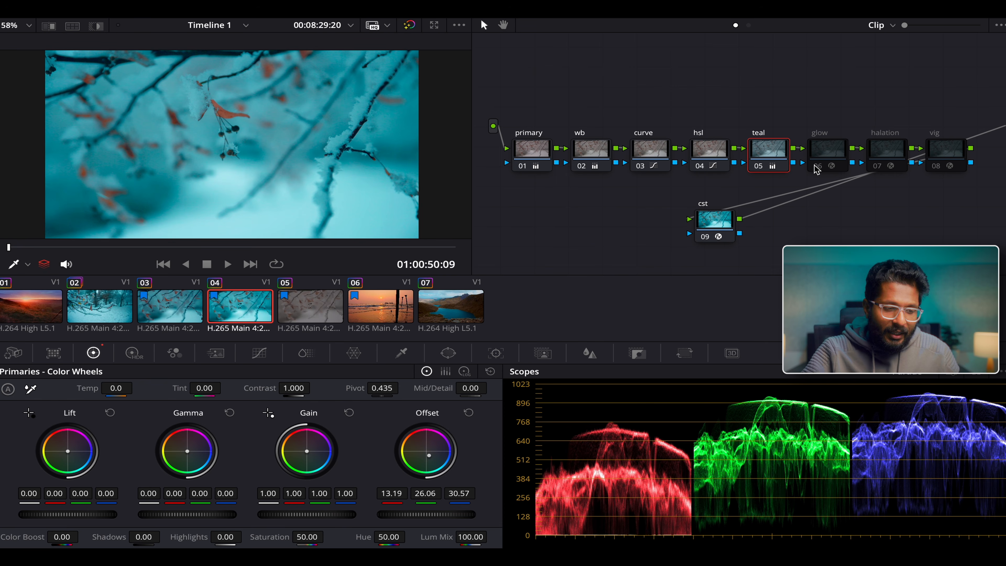
pyautogui.click(815, 166)
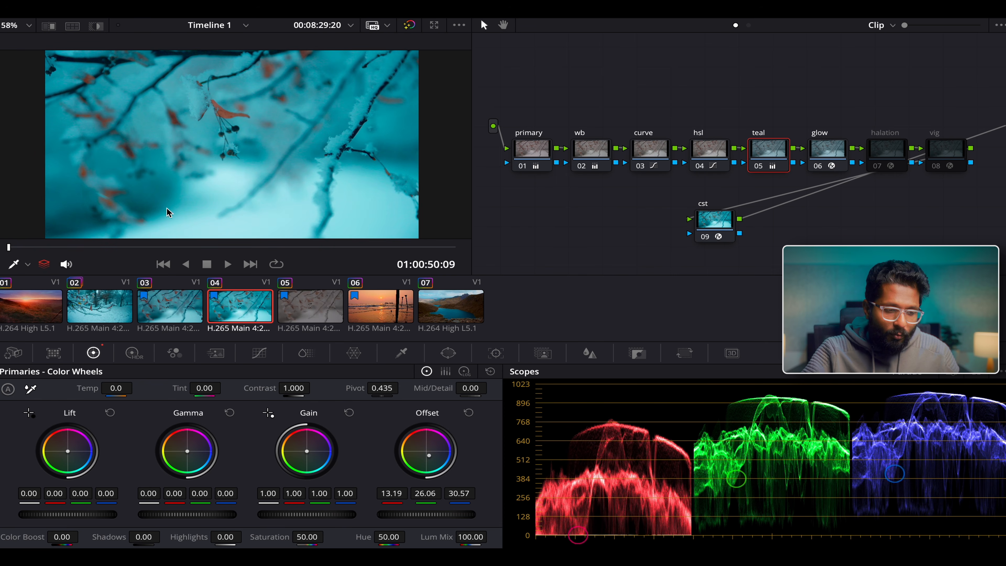
pyautogui.click(818, 166)
pyautogui.click(818, 166)
pyautogui.click(817, 165)
pyautogui.click(817, 166)
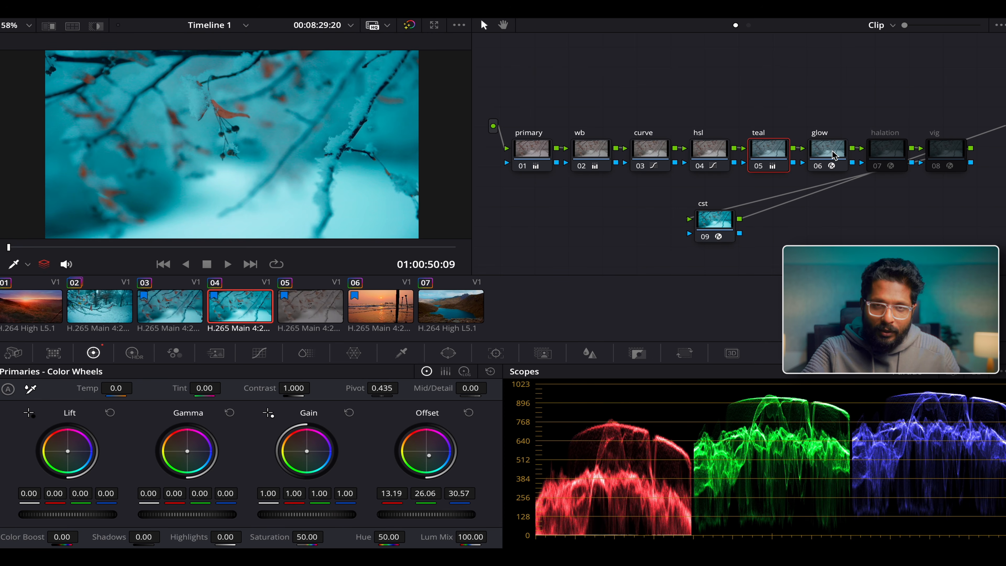
# Move the glow and halation nodes above the row, and enable halation, toggling it to compare its effect
pyautogui.moveTo(833, 153); pyautogui.dragTo(811, 112)
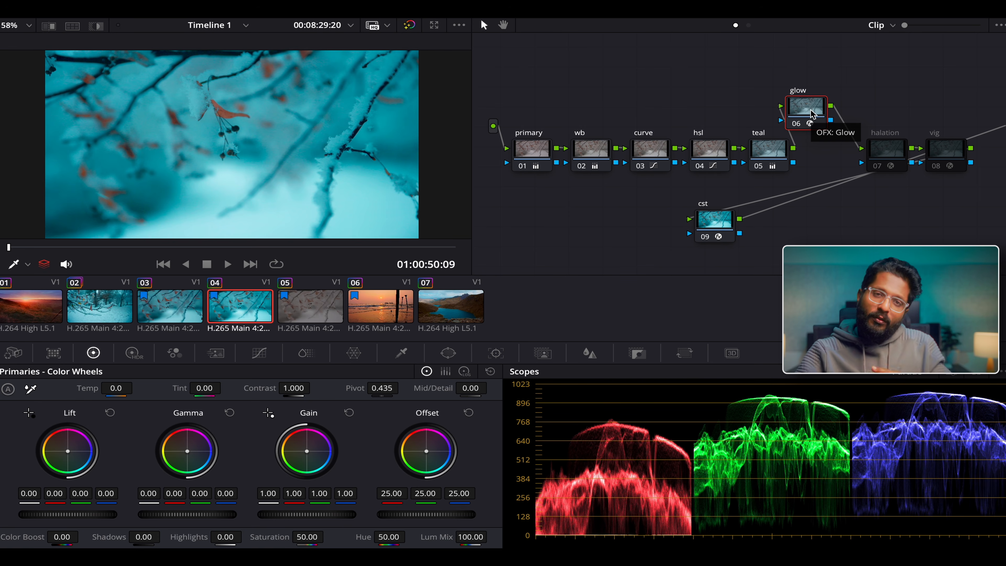
pyautogui.moveTo(895, 144); pyautogui.dragTo(887, 70)
pyautogui.click(877, 74)
pyautogui.click(877, 74)
pyautogui.click(877, 74)
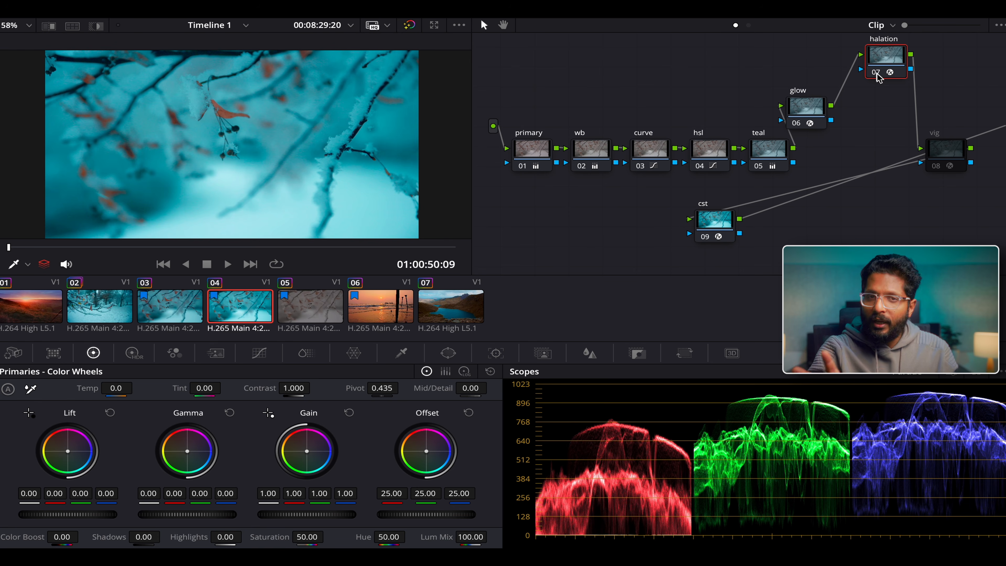
# Enable the vig node after toggling it to compare, and view the Halation and Vignette effect settings
pyautogui.click(935, 169)
pyautogui.click(935, 169)
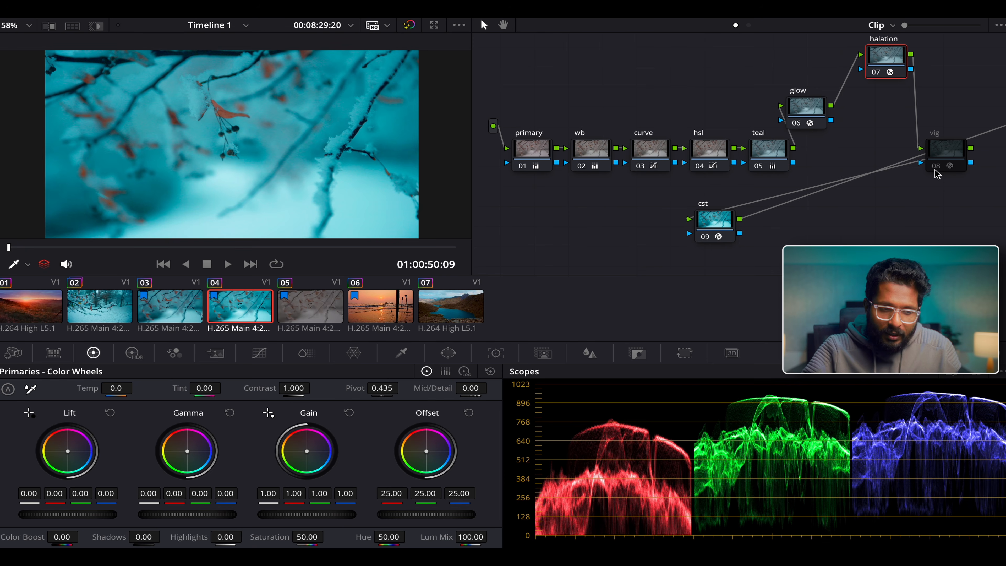
pyautogui.click(935, 169)
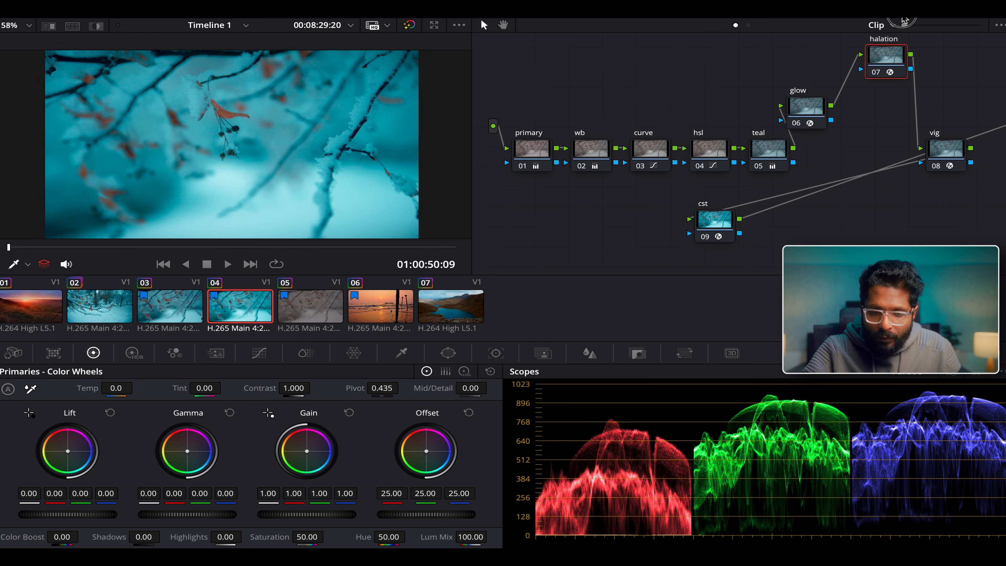
pyautogui.click(905, 20)
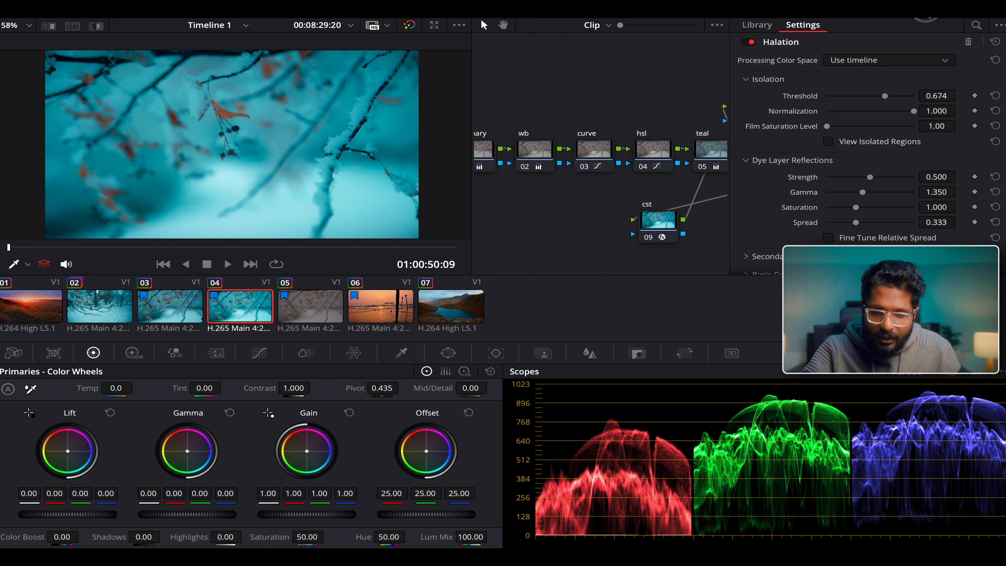
pyautogui.click(905, 20)
pyautogui.click(905, 24)
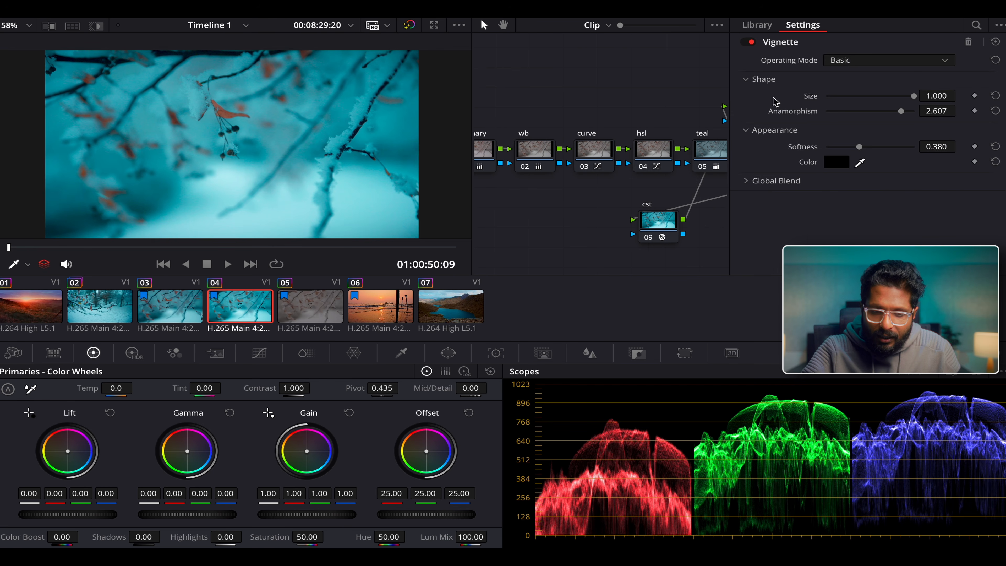
pyautogui.click(927, 18)
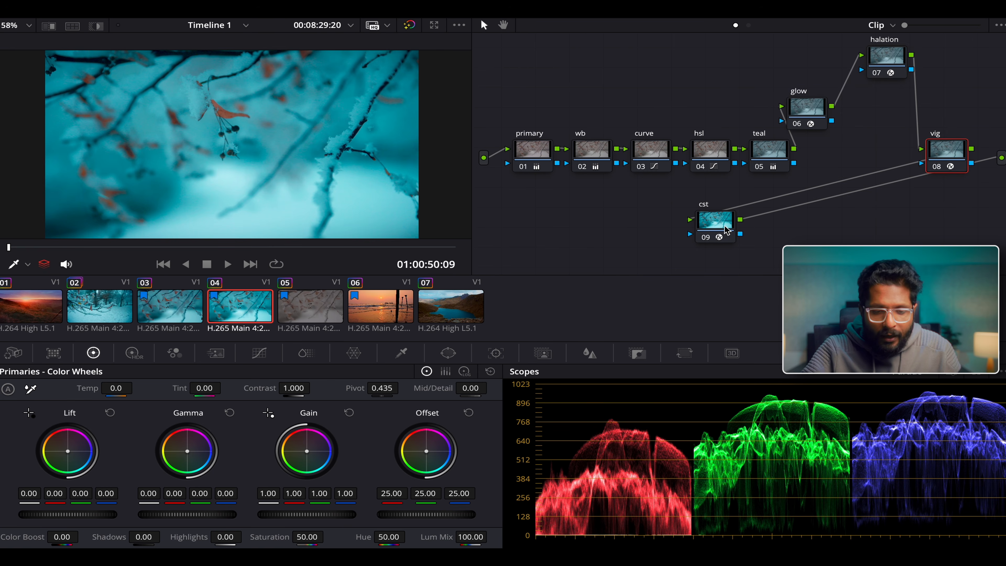
# Move the cst node beneath the vig node and disable it to compare the image without the transform
pyautogui.moveTo(882, 261); pyautogui.dragTo(919, 223)
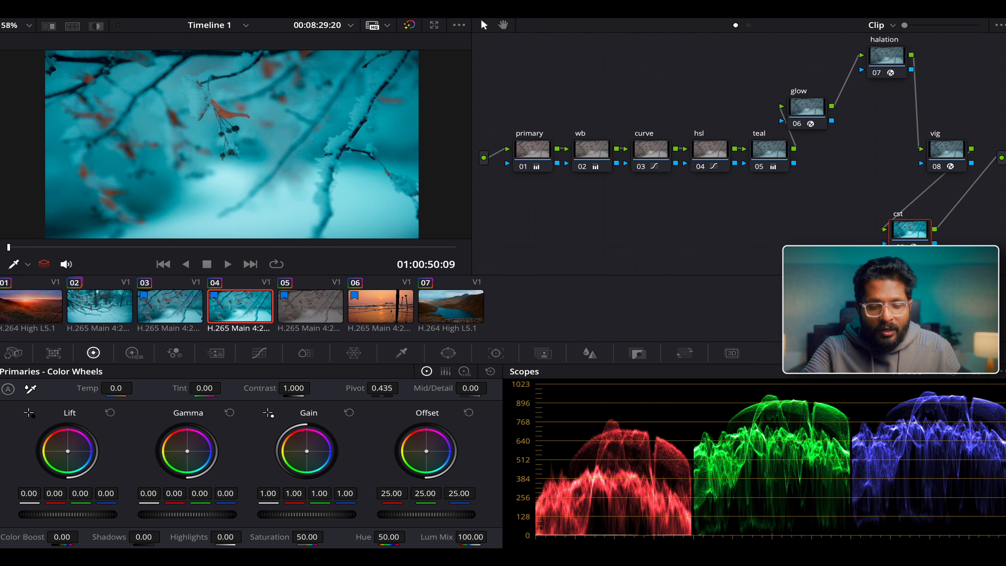
pyautogui.hotkey('ctrl', 'd')
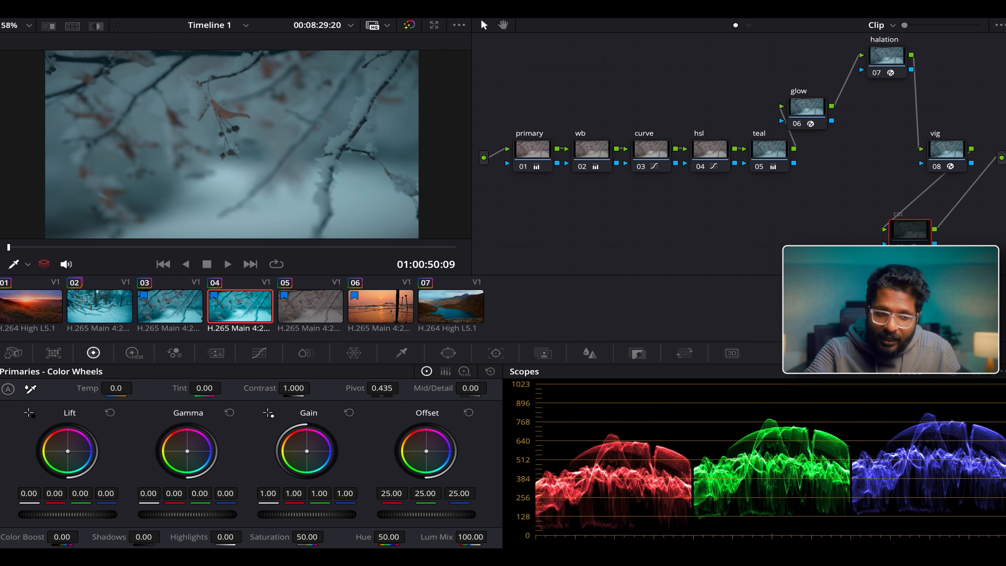
# Enable the cst node on clip 04, and clean up clip 01's node graph into an orderly layout
pyautogui.hotkey('ctrl', 'd')
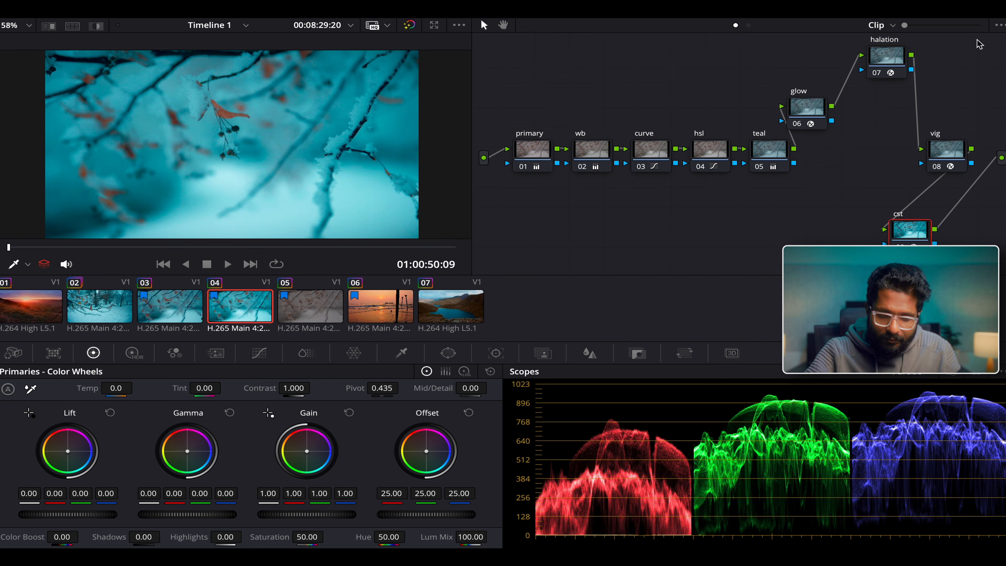
pyautogui.click(23, 316)
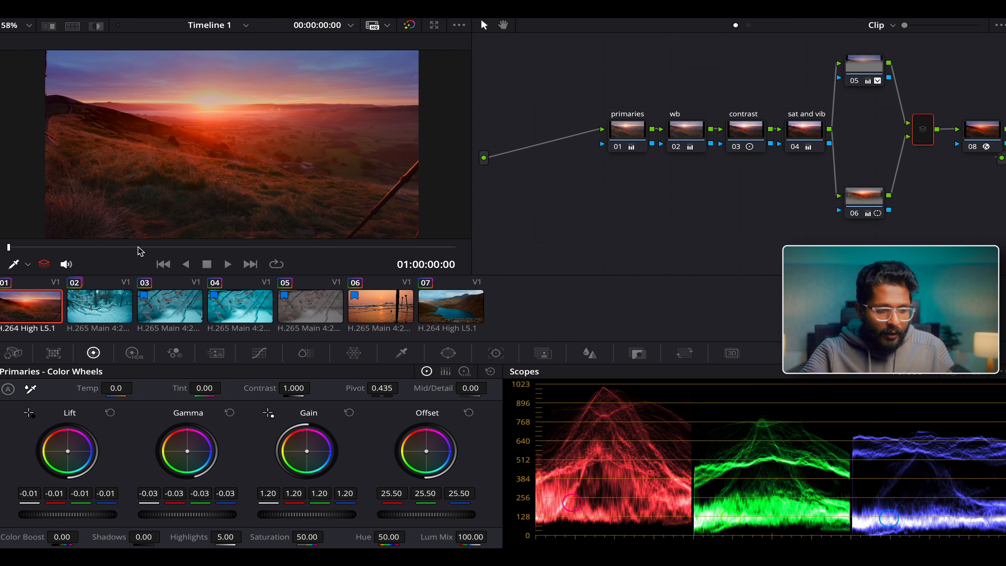
pyautogui.rightClick(718, 211)
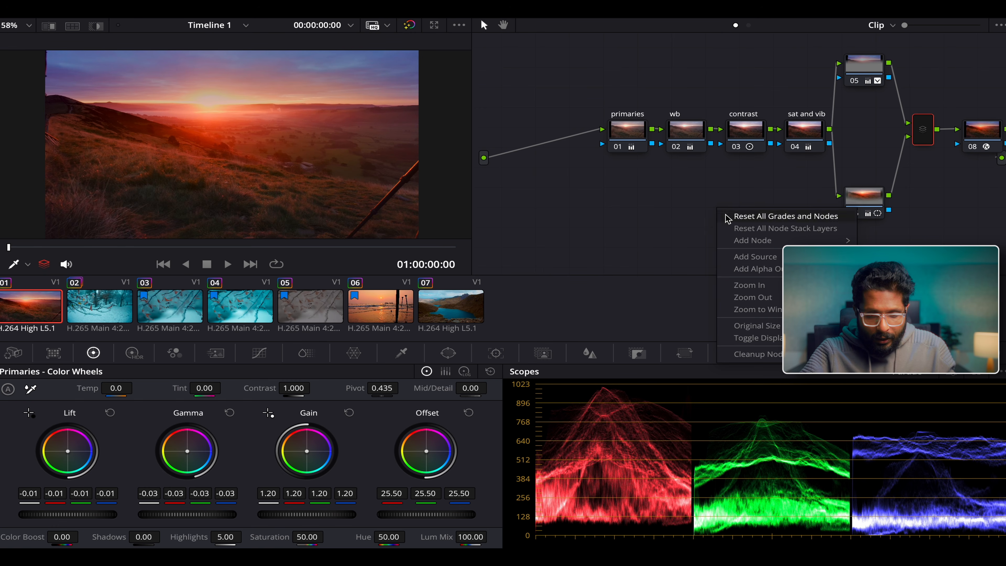
pyautogui.click(768, 354)
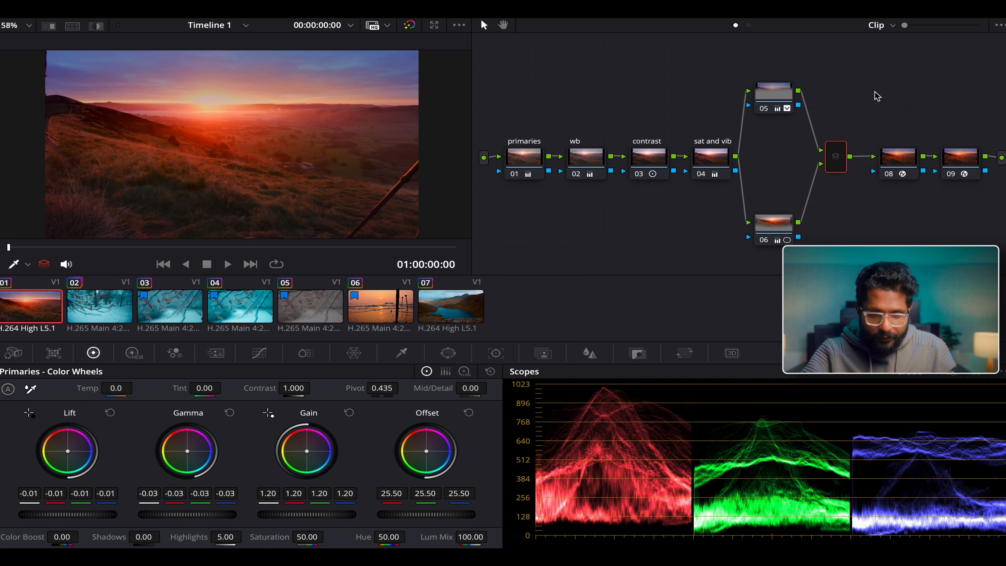
# Inspect the two layered nodes 06 and 05 of clip 01, and scrub the clip to 01:00:13:19
pyautogui.click(774, 226)
pyautogui.click(779, 107)
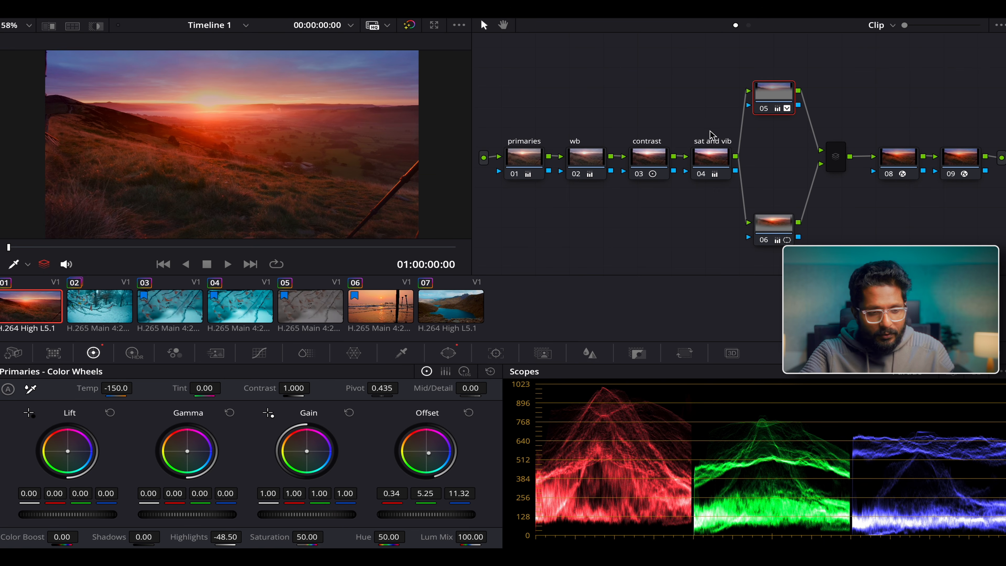
pyautogui.click(221, 248)
pyautogui.moveTo(222, 255); pyautogui.dragTo(337, 250)
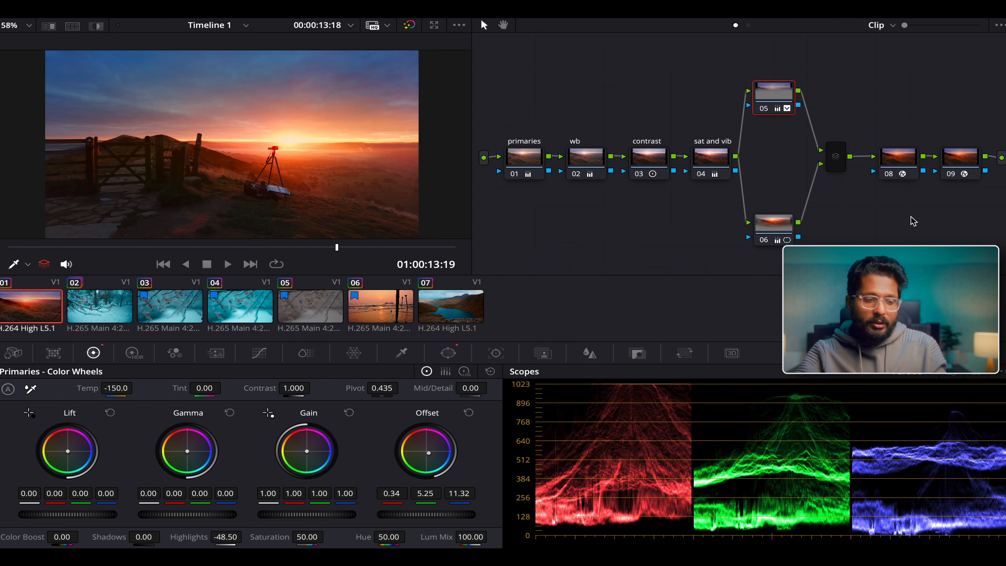
# Select all of clip 01's nodes and toggle them off and on to compare the original and graded image
pyautogui.moveTo(976, 225); pyautogui.dragTo(535, 93)
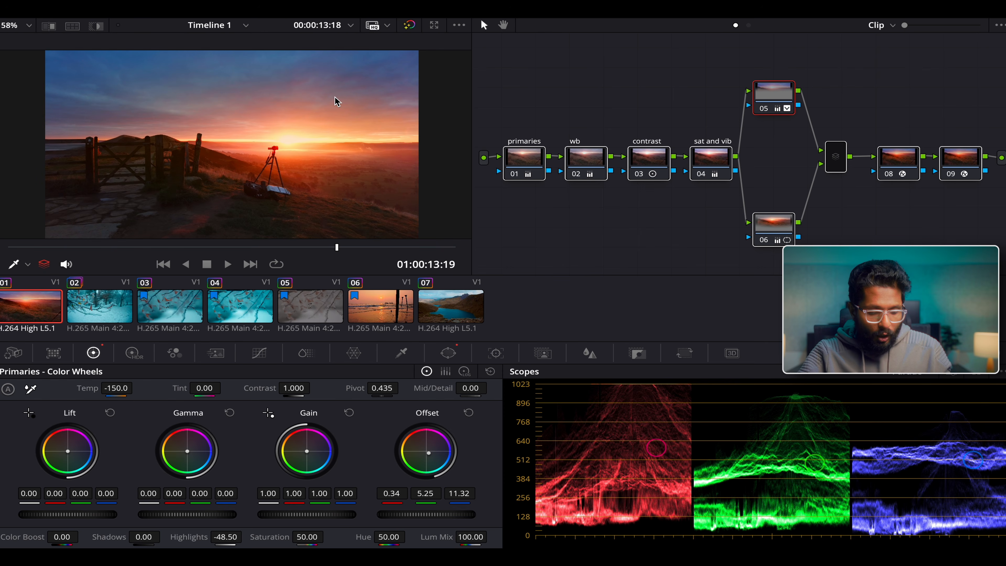
pyautogui.hotkey('ctrl', 'd')
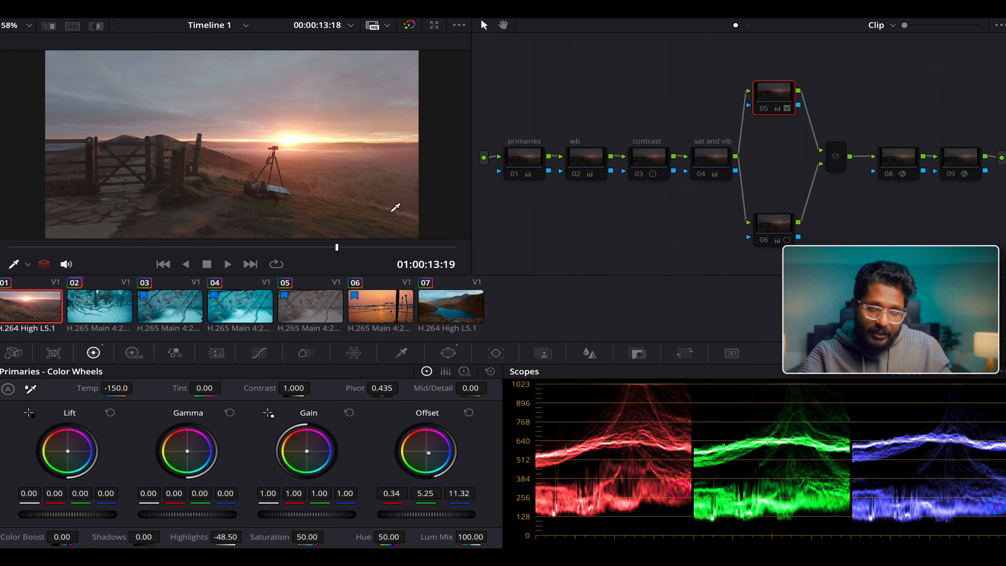
pyautogui.hotkey('ctrl', 'd')
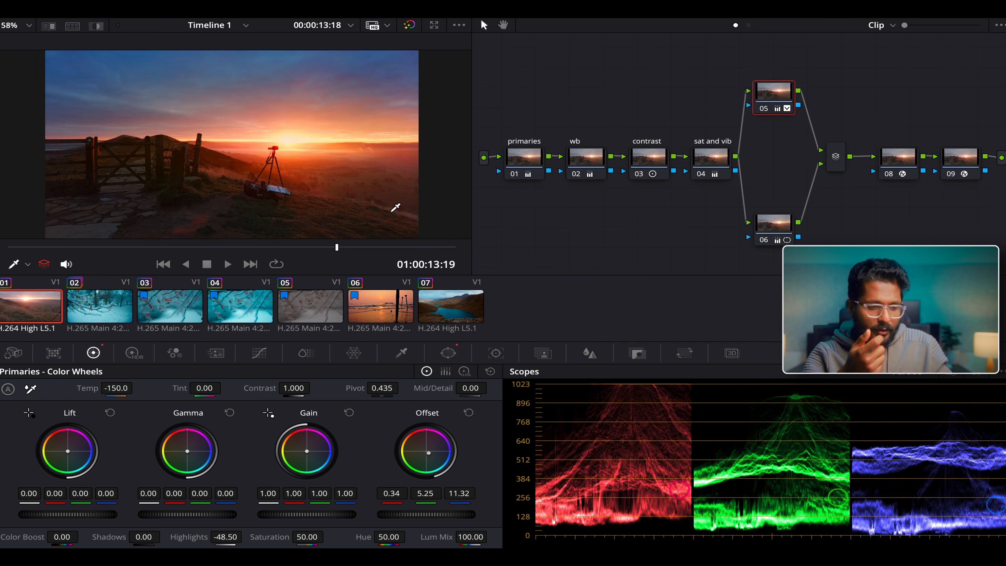
pyautogui.hotkey('ctrl', 'd')
pyautogui.hotkey('ctrl', 'd')
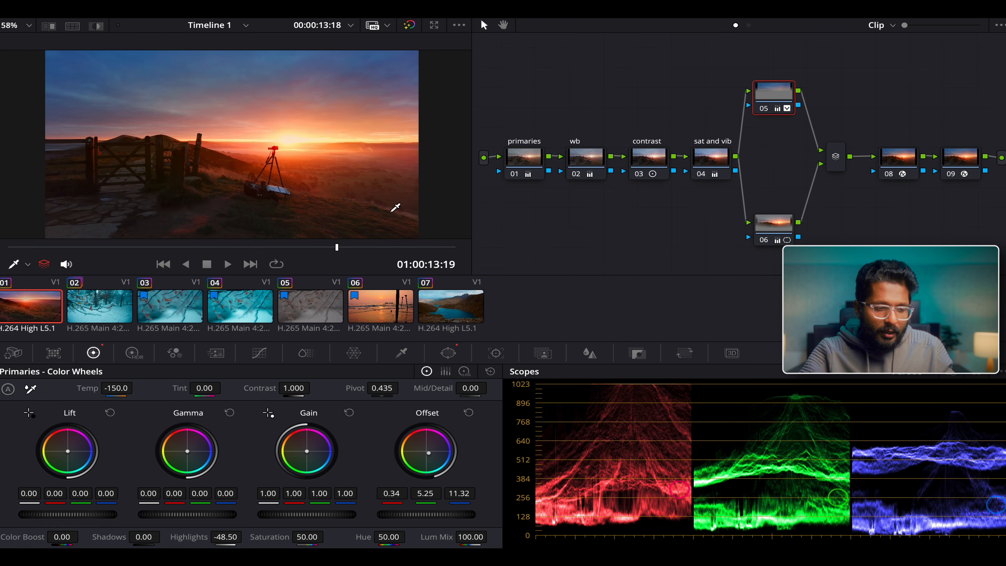
pyautogui.hotkey('ctrl', 'd')
pyautogui.hotkey('ctrl', 'd')
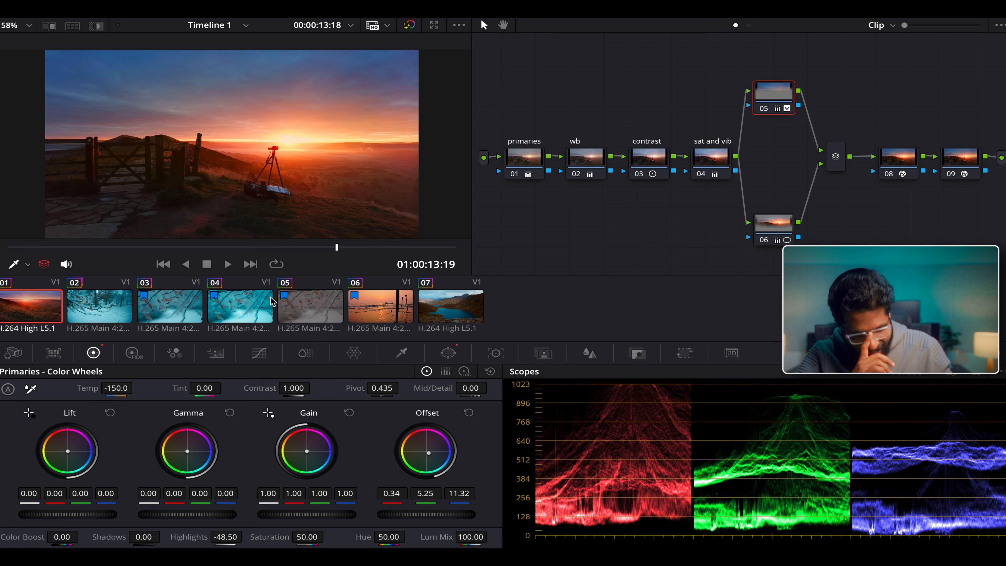
# Go to clip 07, scrub it to 01:02:04:23, and clean up its node graph
pyautogui.click(446, 315)
pyautogui.moveTo(82, 251); pyautogui.dragTo(278, 261)
pyautogui.rightClick(744, 216)
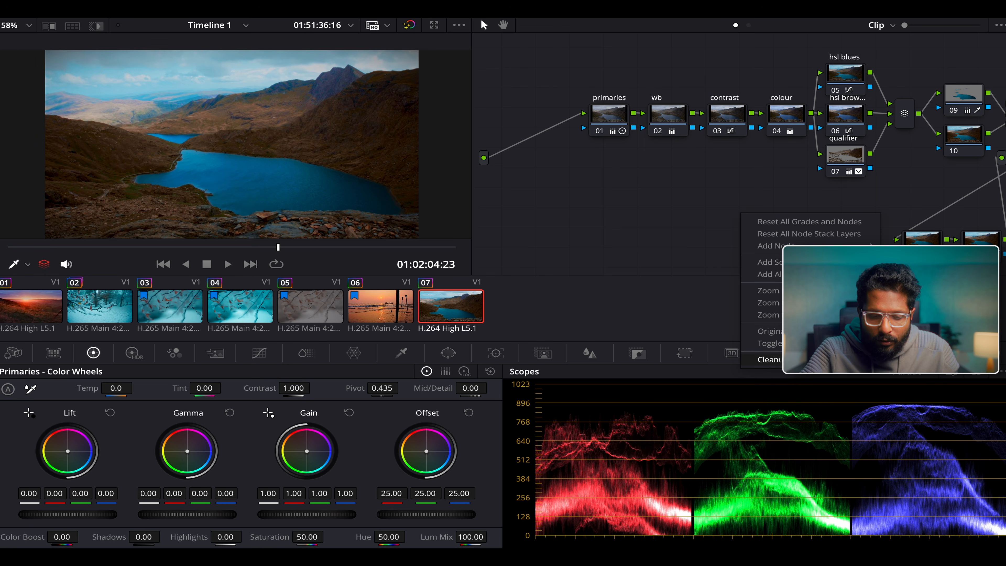
pyautogui.click(768, 359)
# Select all of clip 07's nodes and toggle them repeatedly to compare the landscape with and without its grade
pyautogui.press('super+a')
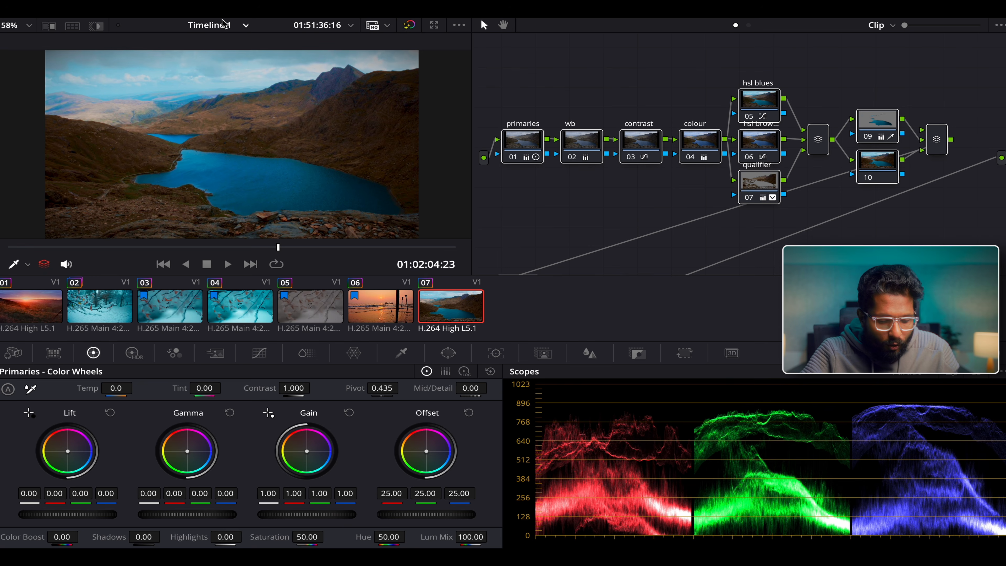
pyautogui.press('super+d')
pyautogui.press('super+d')
pyautogui.press('super+d')
pyautogui.press('super+d')
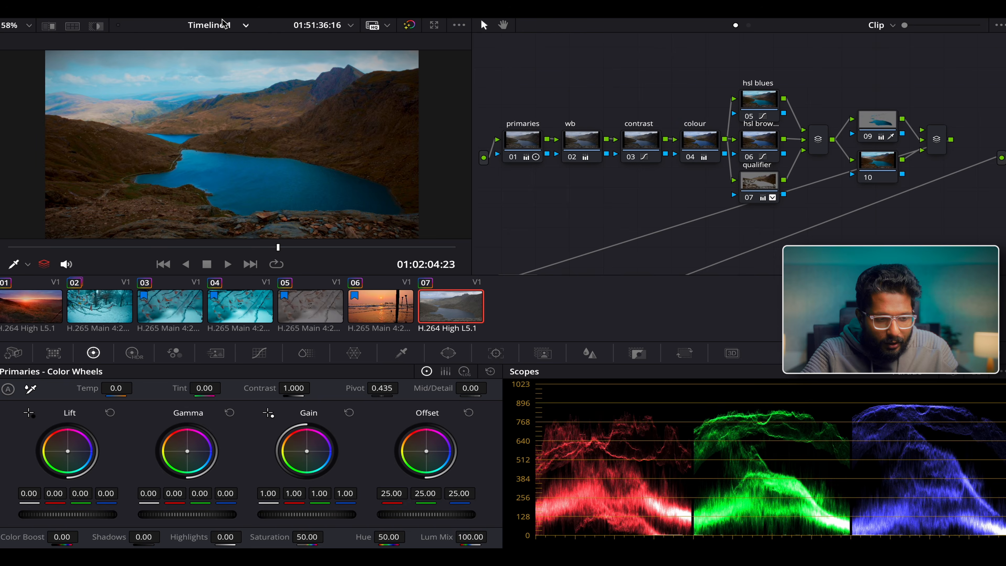
pyautogui.press('super+d')
pyautogui.press('super+d')
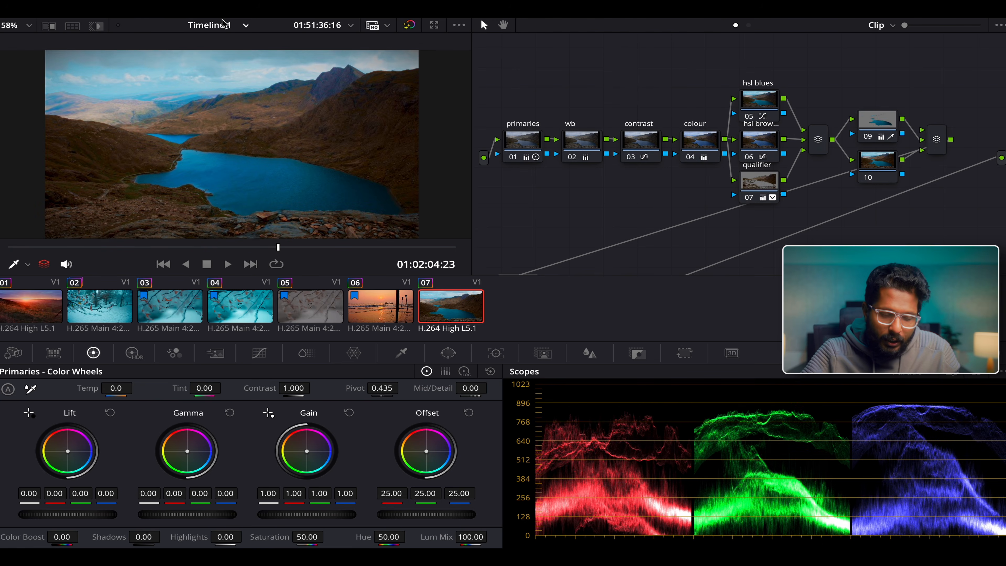
pyautogui.press('super+d')
pyautogui.press('super+d')
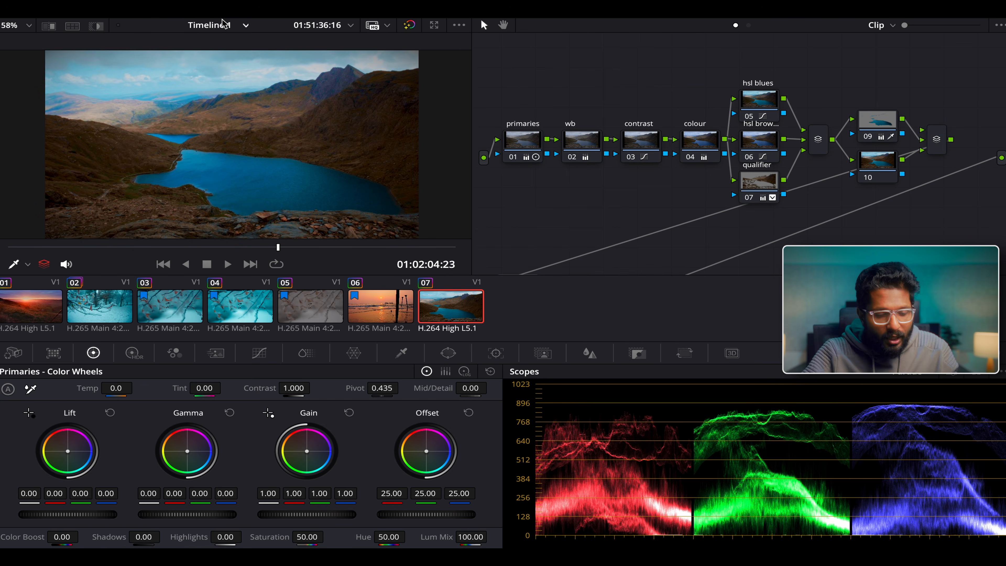
# Clean up clip 05's node graph so its four nodes are evenly arranged in a row
pyautogui.click(311, 306)
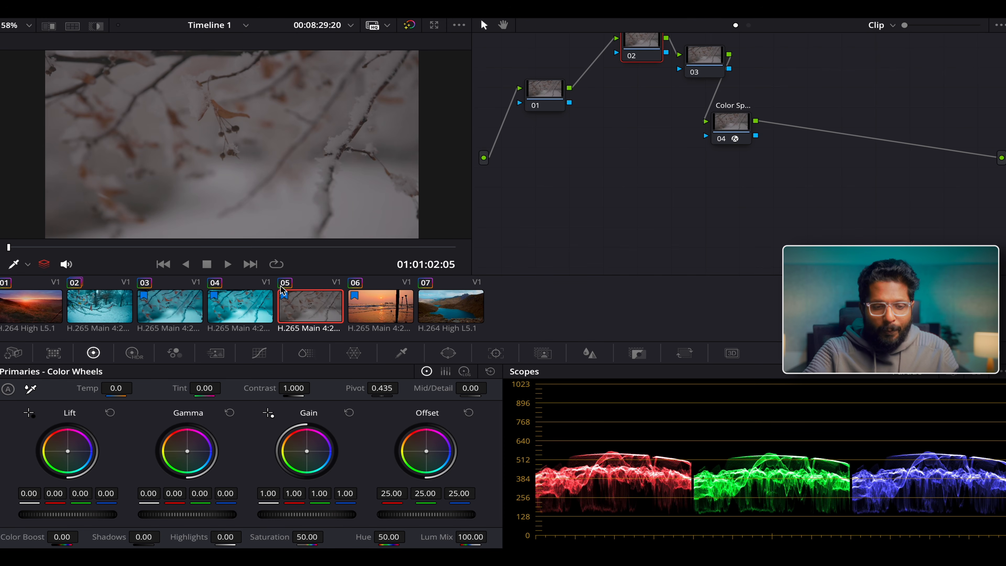
pyautogui.rightClick(798, 170)
pyautogui.moveTo(819, 203)
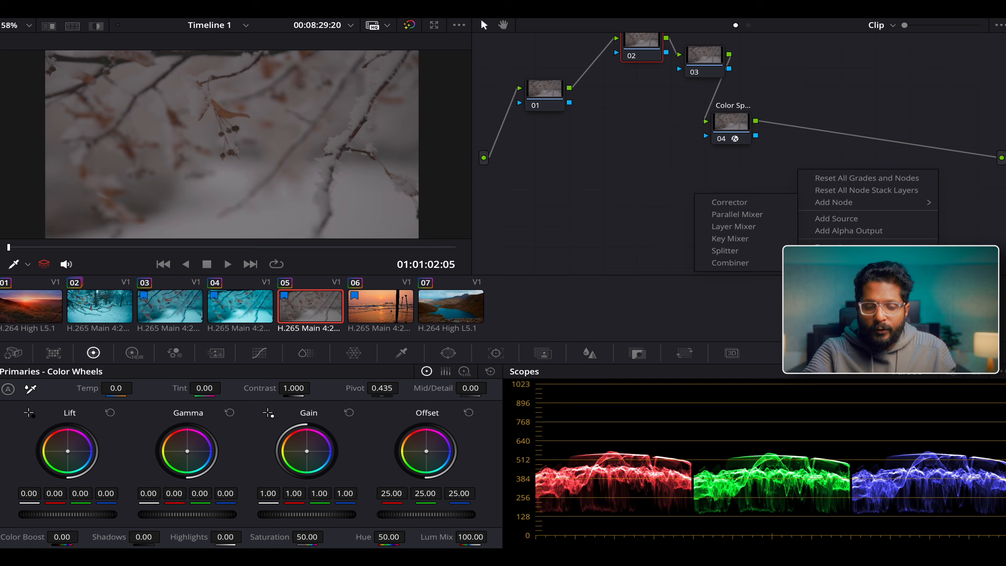
pyautogui.click(848, 259)
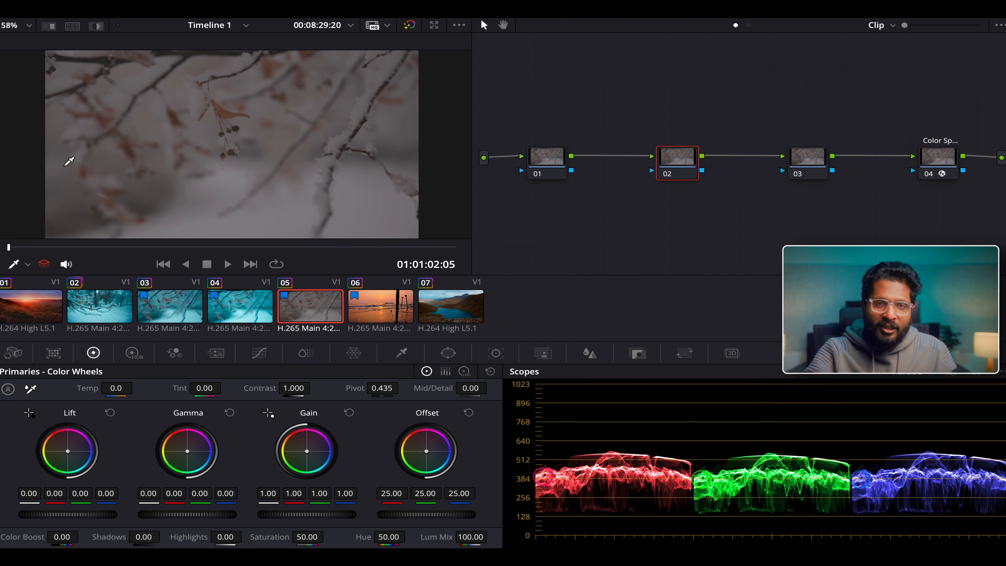
# On clip 05, move node 01 near the graph's source input and append four serial nodes after it
pyautogui.click(191, 315)
pyautogui.click(311, 306)
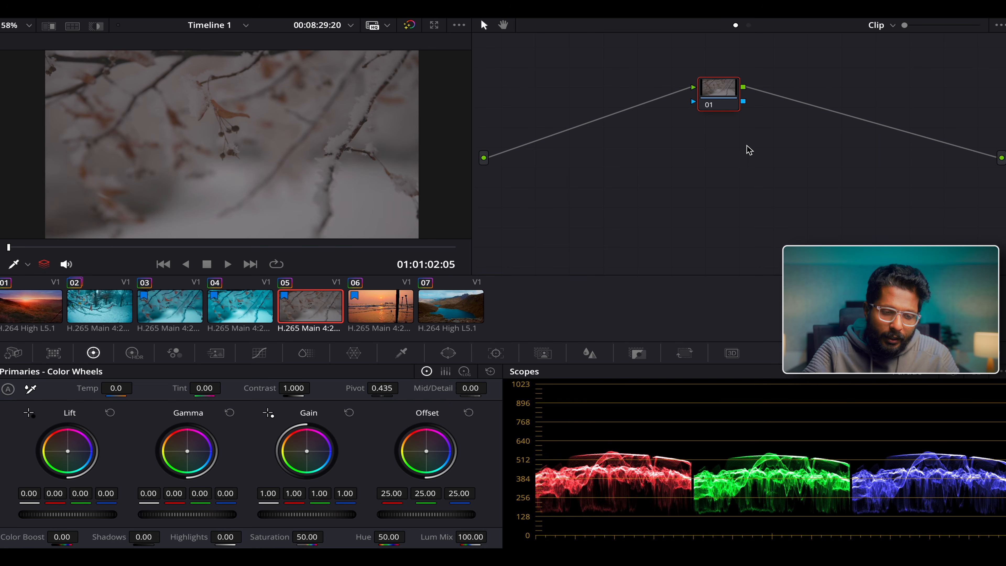
pyautogui.moveTo(727, 101); pyautogui.dragTo(570, 140)
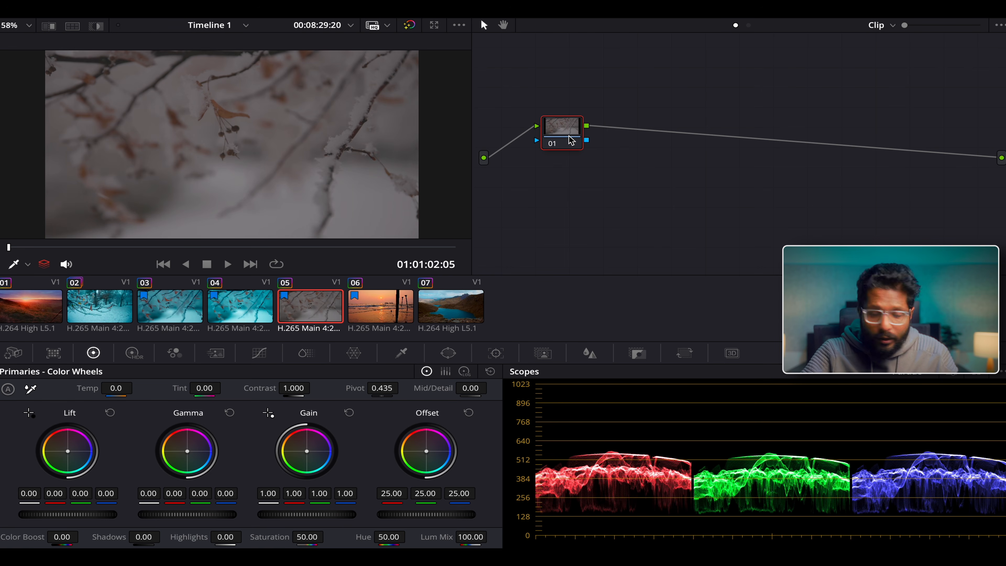
pyautogui.hotkey('alt', 's')
pyautogui.hotkey('alt', 's')
pyautogui.hotkey('alt', 's')
pyautogui.hotkey('alt', 's')
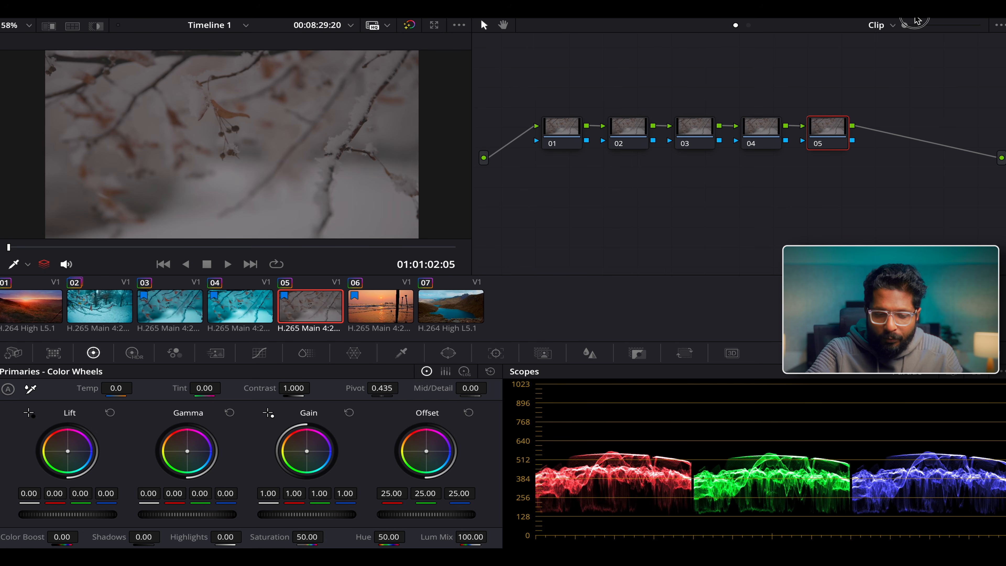
# Search the effects library for "color" and apply Color Space Transform to node 05
pyautogui.click(914, 16)
pyautogui.scroll(-5, 867, 207)
pyautogui.click(503, 28)
pyautogui.moveTo(624, 69); pyautogui.dragTo(447, 69)
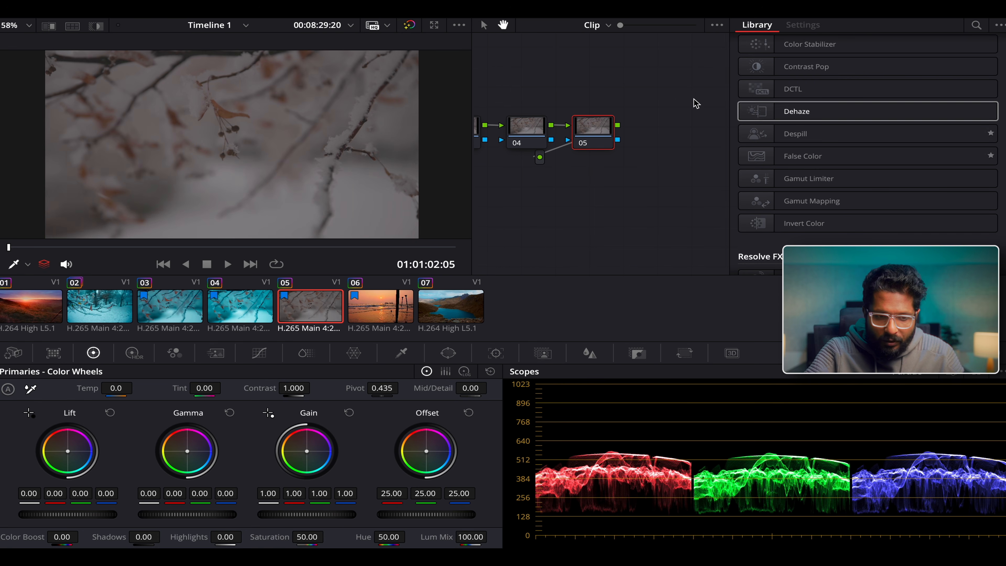
pyautogui.click(483, 25)
pyautogui.scroll(5, 793, 166)
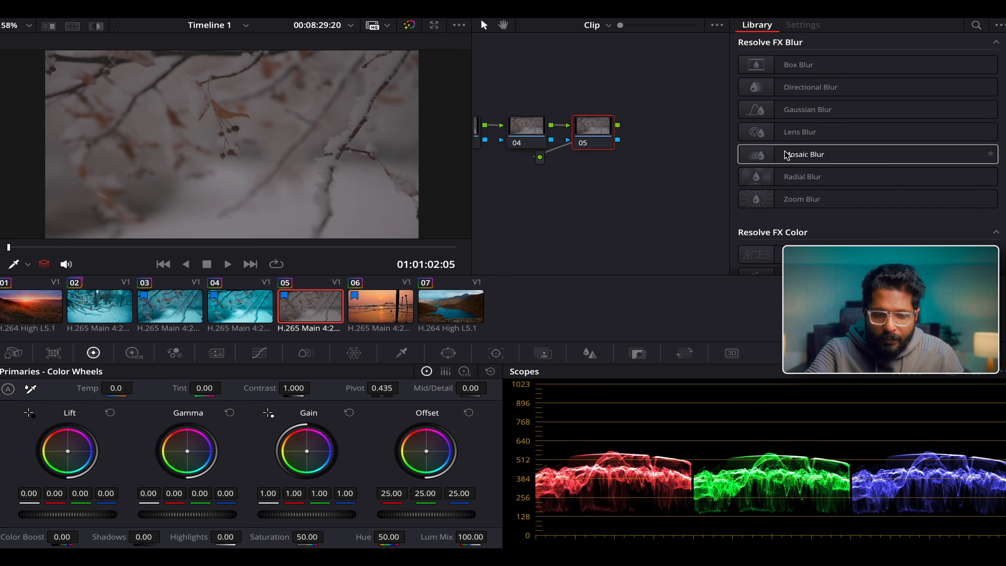
pyautogui.click(815, 221)
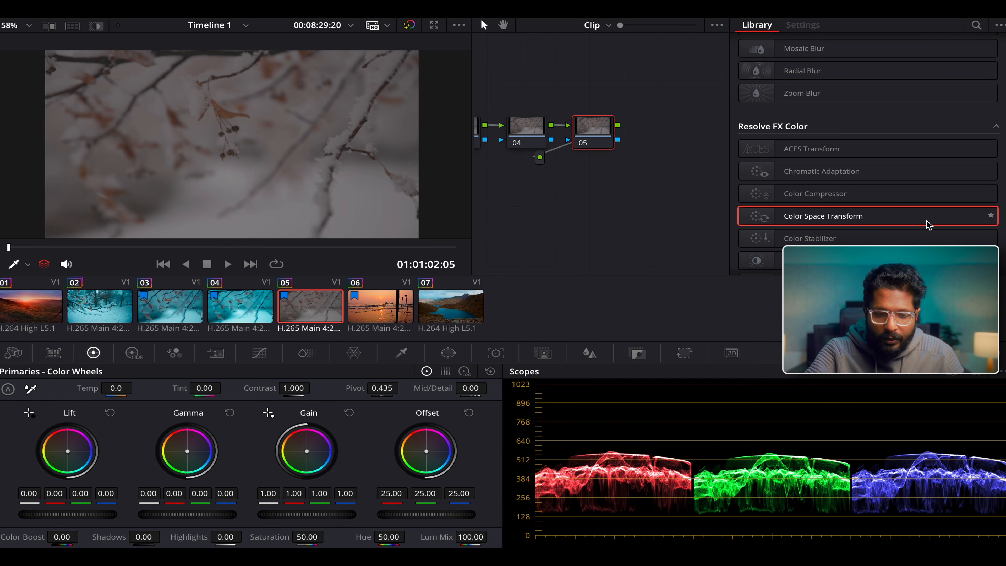
pyautogui.click(977, 25)
pyautogui.write('c')
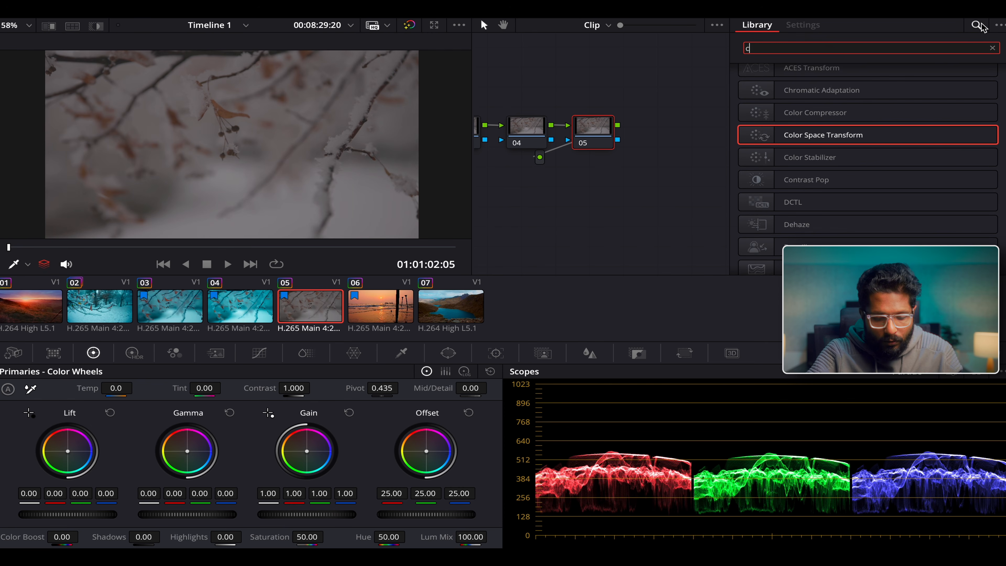
pyautogui.write('olor')
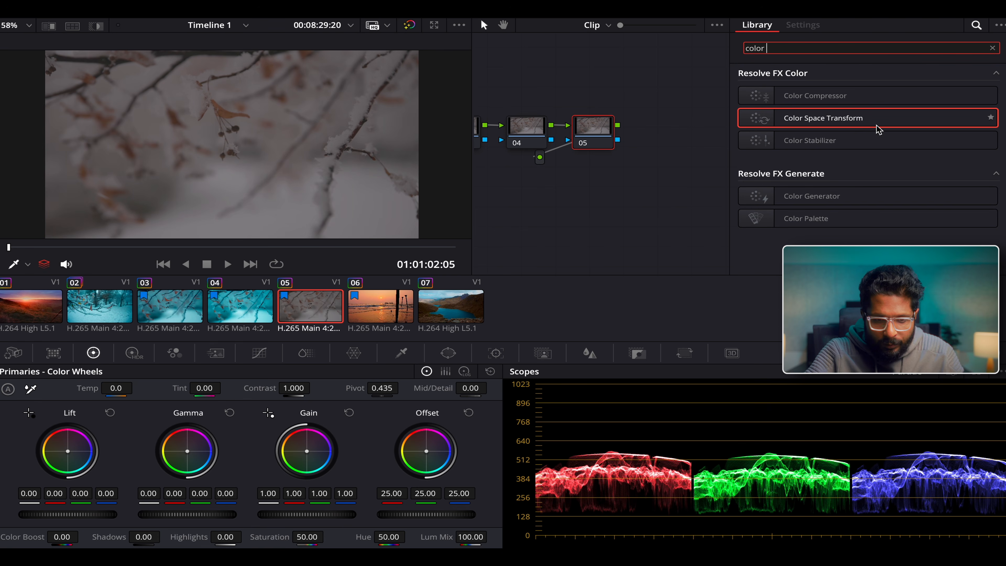
pyautogui.moveTo(886, 125); pyautogui.dragTo(594, 130)
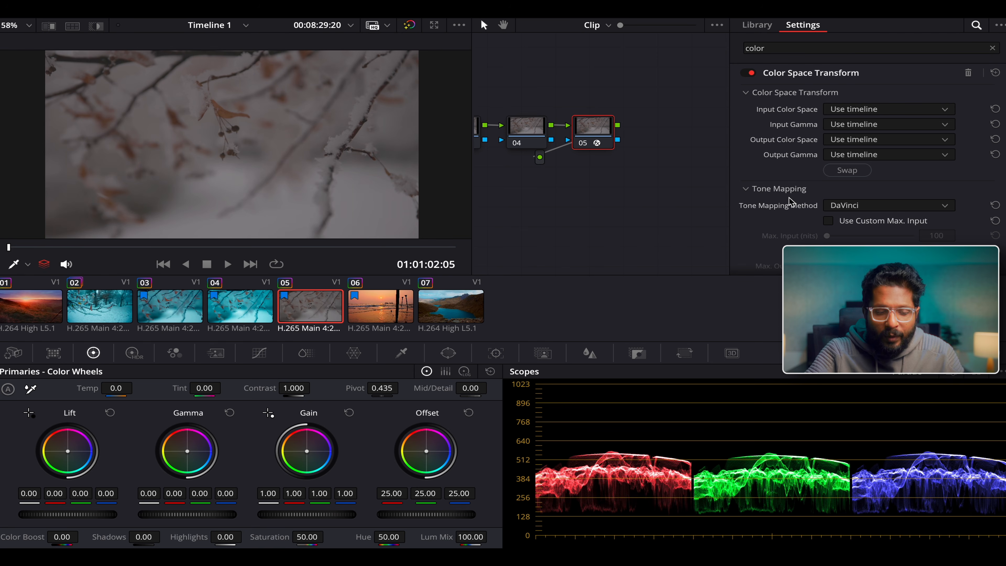
# Set the Color Space Transform's input color space to Canon Cinema Gamut and its input gamma to Canon Log 3
pyautogui.click(843, 111)
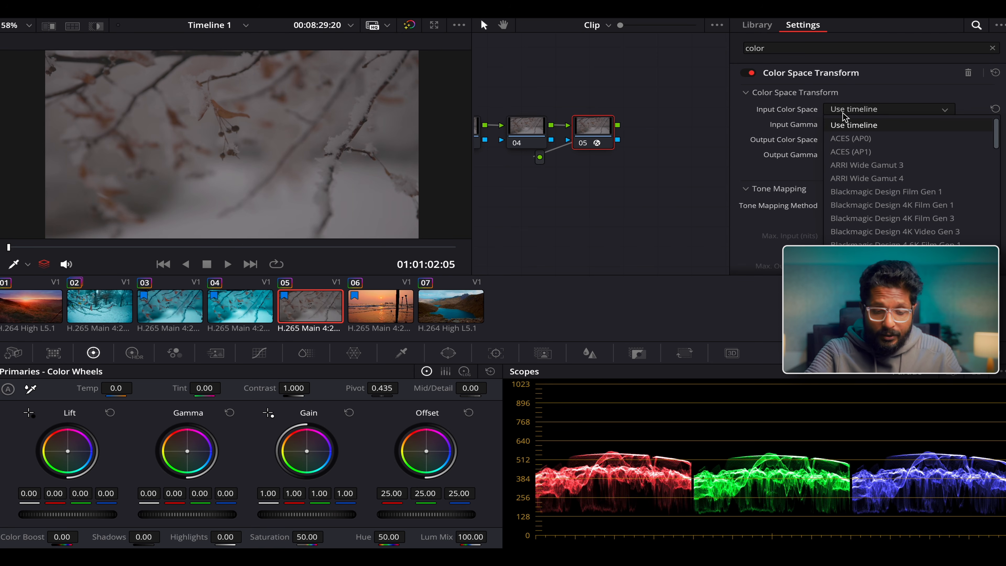
pyautogui.scroll(-3, 843, 118)
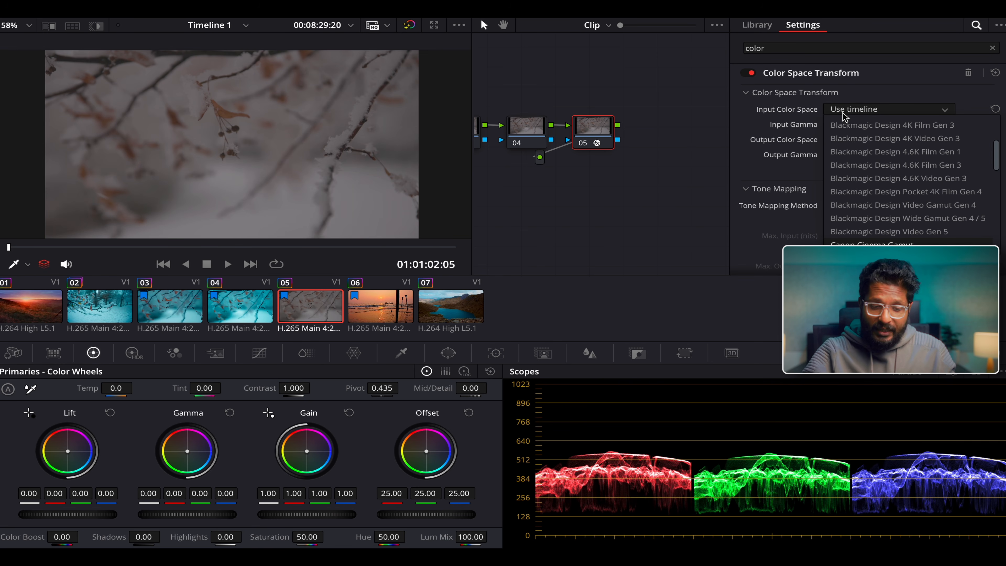
pyautogui.click(873, 243)
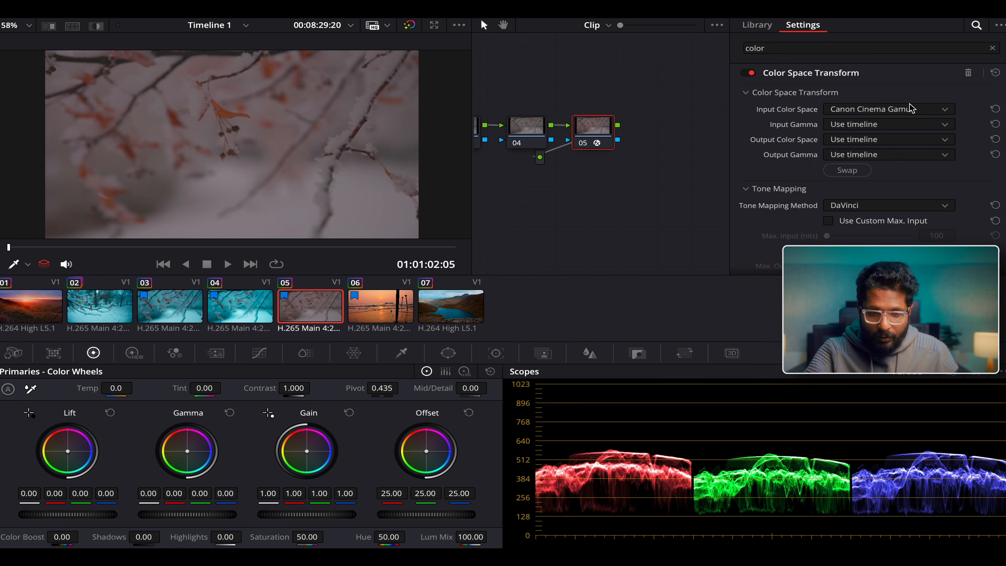
pyautogui.click(907, 125)
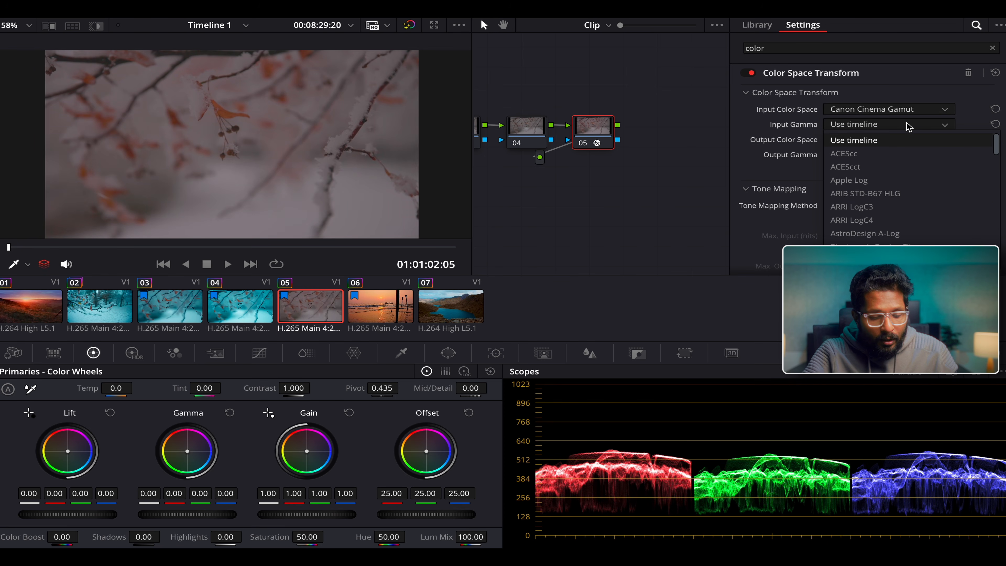
pyautogui.scroll(-3, 872, 130)
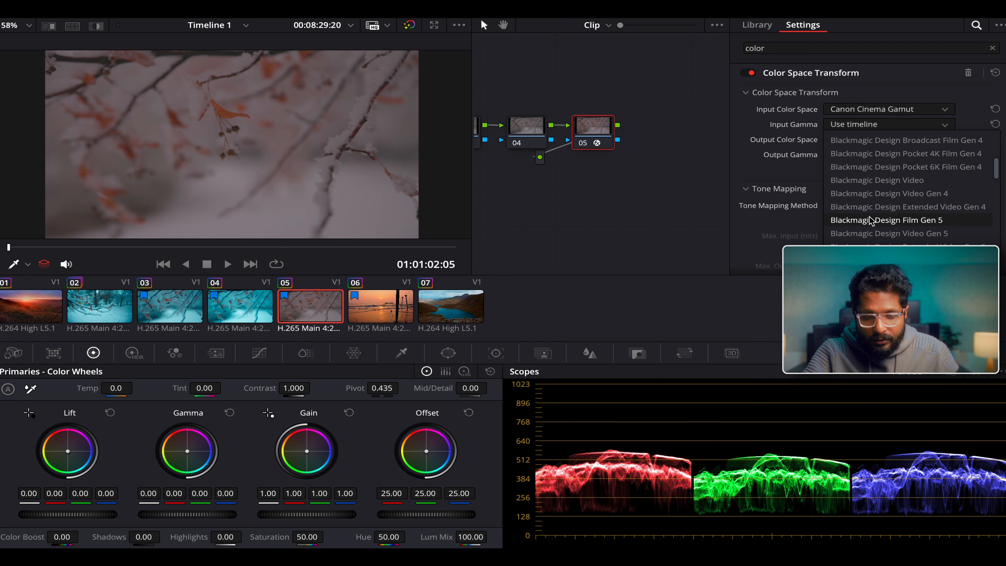
pyautogui.scroll(-2, 907, 186)
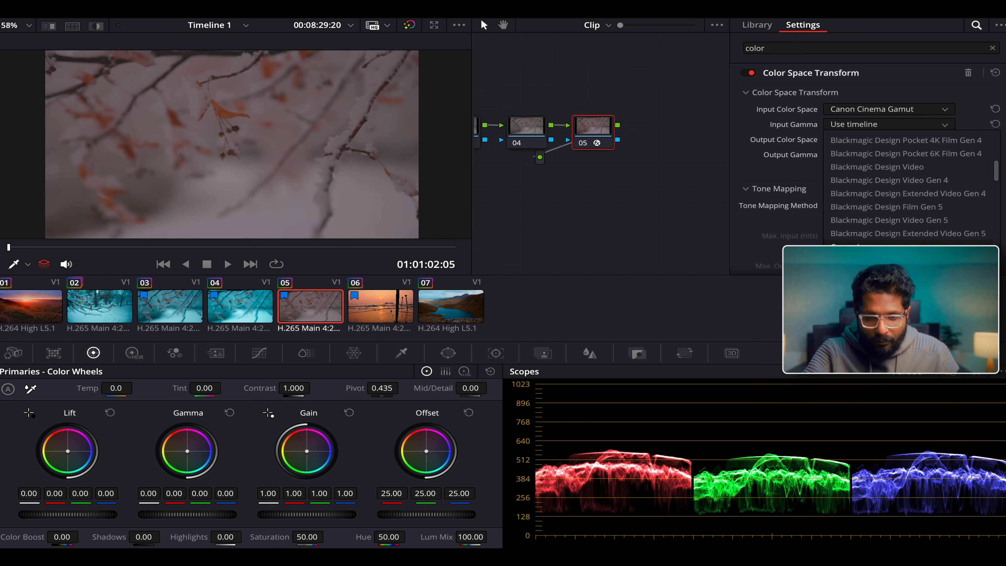
pyautogui.click(871, 234)
# Set the Color Space Transform's output color space to Rec.709 and its output gamma to Gamma 2.4
pyautogui.click(879, 140)
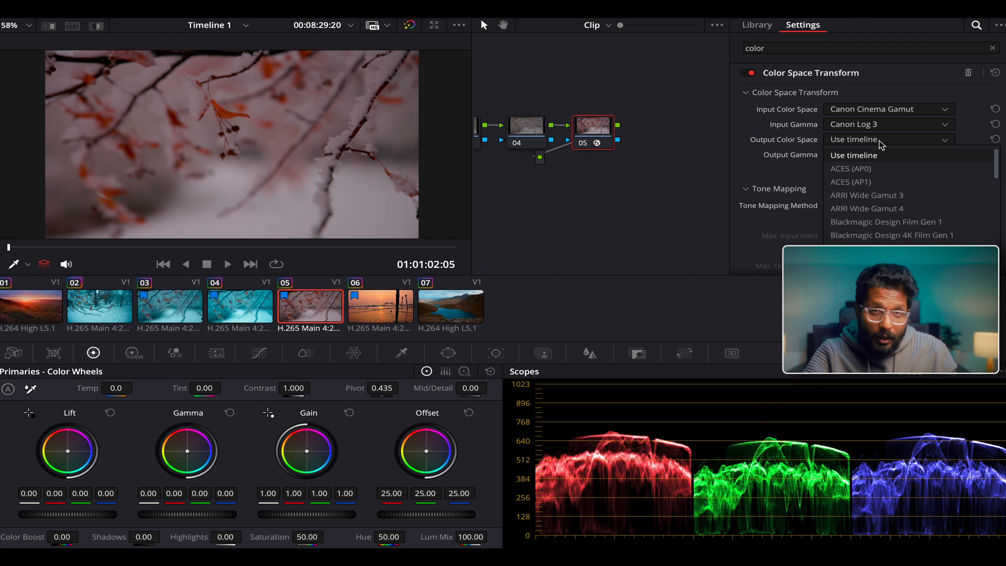
pyautogui.scroll(-5, 879, 186)
pyautogui.click(863, 222)
pyautogui.click(873, 155)
pyautogui.scroll(-5, 879, 202)
pyautogui.click(863, 297)
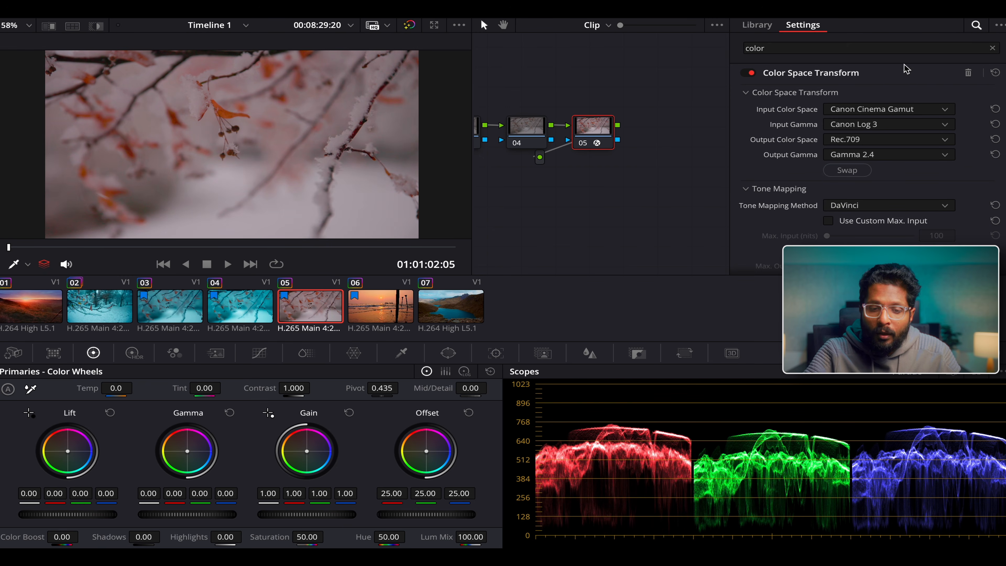
# Hide the effects library and clean up the node graph so the five nodes line up evenly
pyautogui.click(898, 17)
pyautogui.rightClick(704, 194)
pyautogui.click(772, 342)
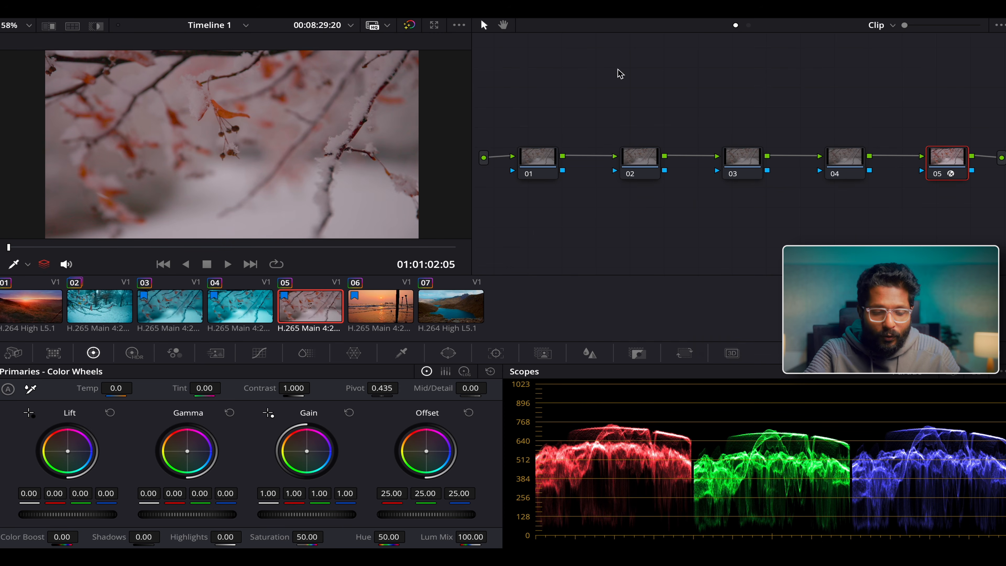
# Move node 01 slightly above the row and grade its primaries with Gain 1.22, Lift -0.03 and Gamma 0.02
pyautogui.moveTo(550, 172); pyautogui.dragTo(562, 139)
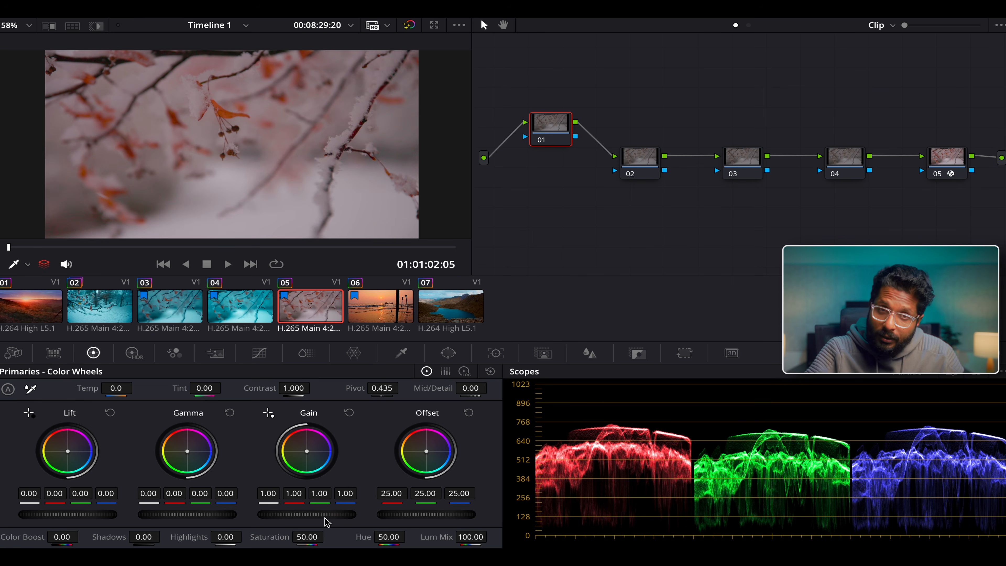
pyautogui.moveTo(322, 515); pyautogui.dragTo(518, 516)
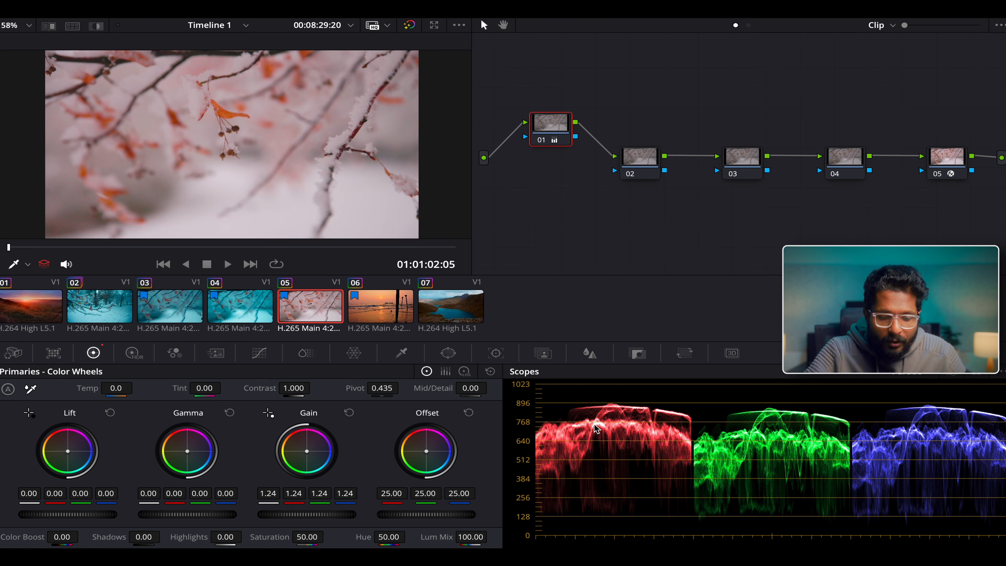
pyautogui.moveTo(297, 518); pyautogui.dragTo(270, 515)
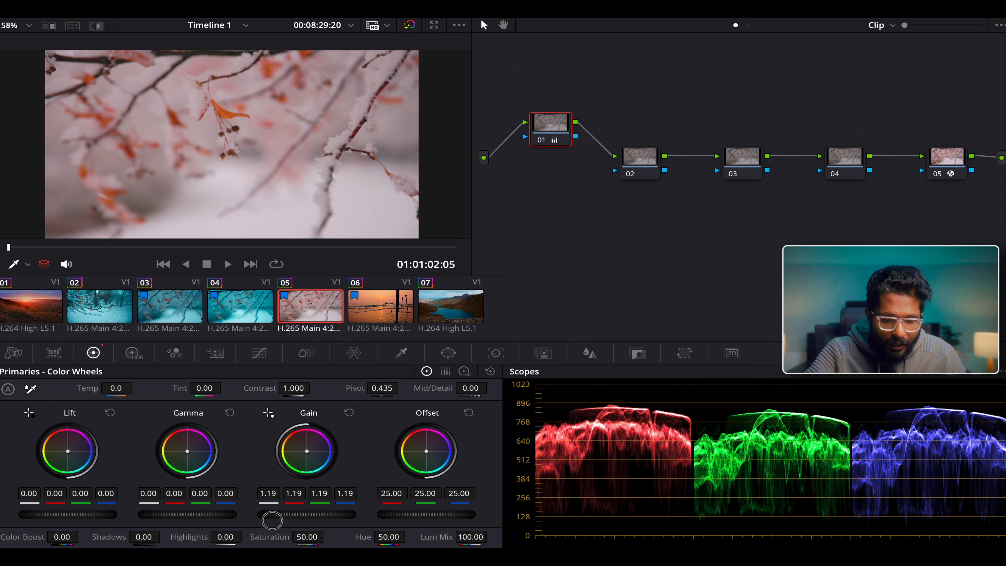
pyautogui.moveTo(81, 515); pyautogui.dragTo(7, 535)
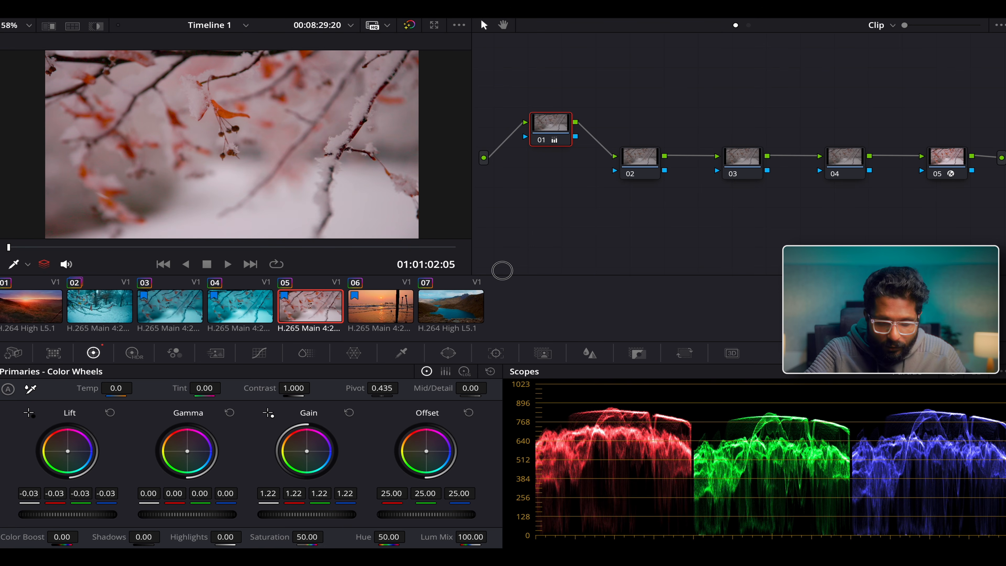
pyautogui.moveTo(502, 271)
pyautogui.mouseDown()
pyautogui.moveTo(549, 269)
pyautogui.moveTo(496, 280)
pyautogui.mouseUp()
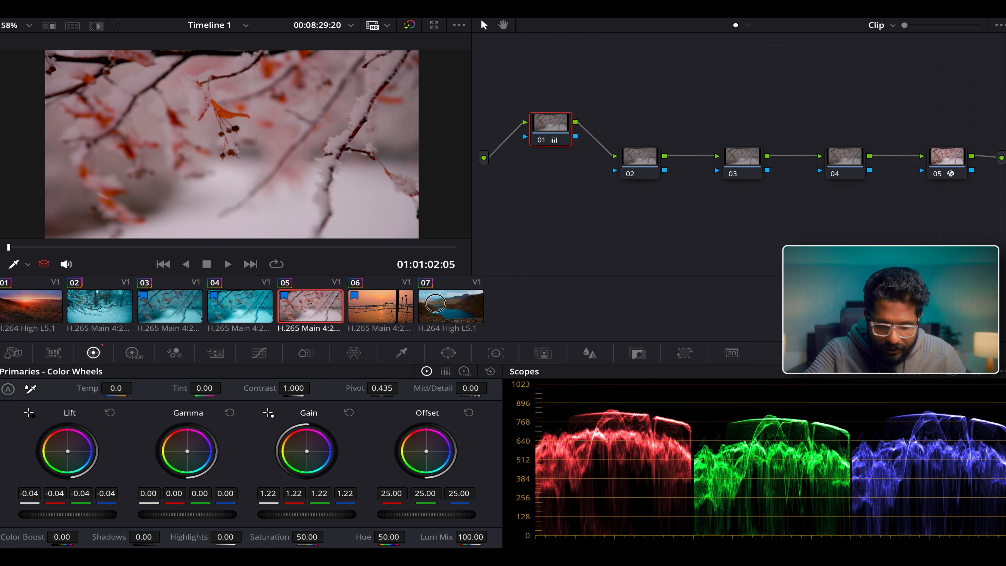
pyautogui.moveTo(432, 304); pyautogui.dragTo(468, 300)
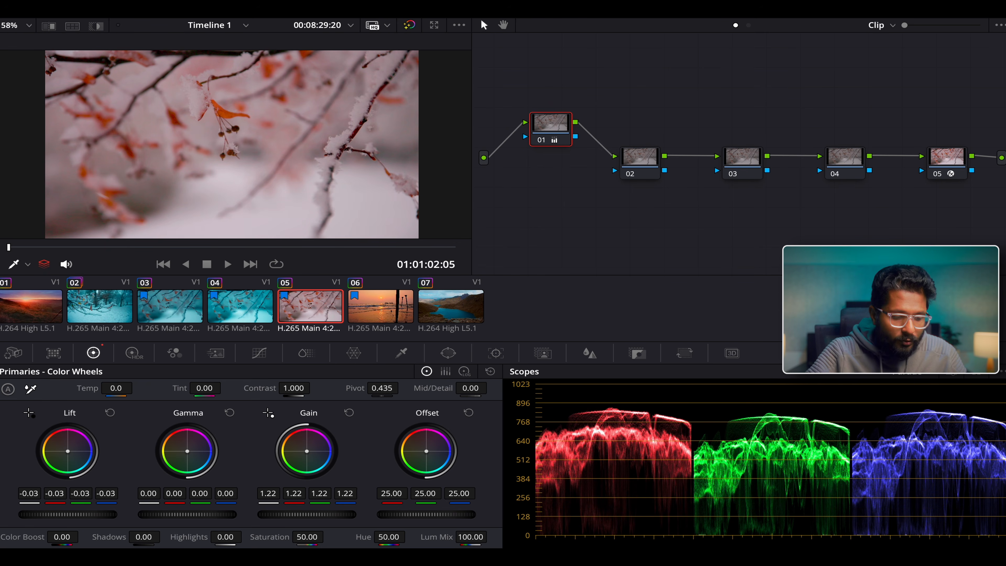
pyautogui.moveTo(172, 512); pyautogui.dragTo(222, 515)
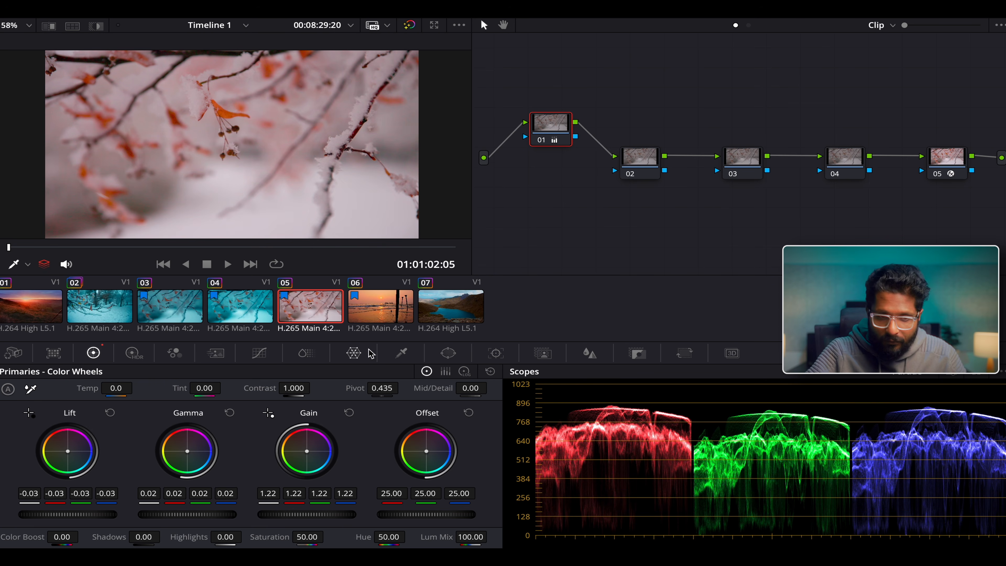
# Label node 01 "prim" and node 02 "tone"
pyautogui.rightClick(547, 129)
pyautogui.click(578, 156)
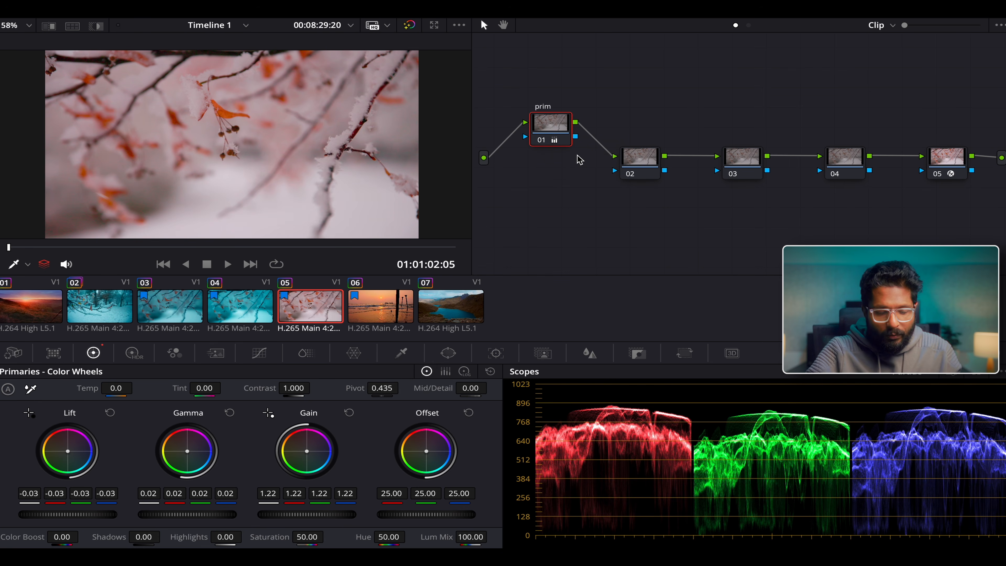
pyautogui.click(641, 173)
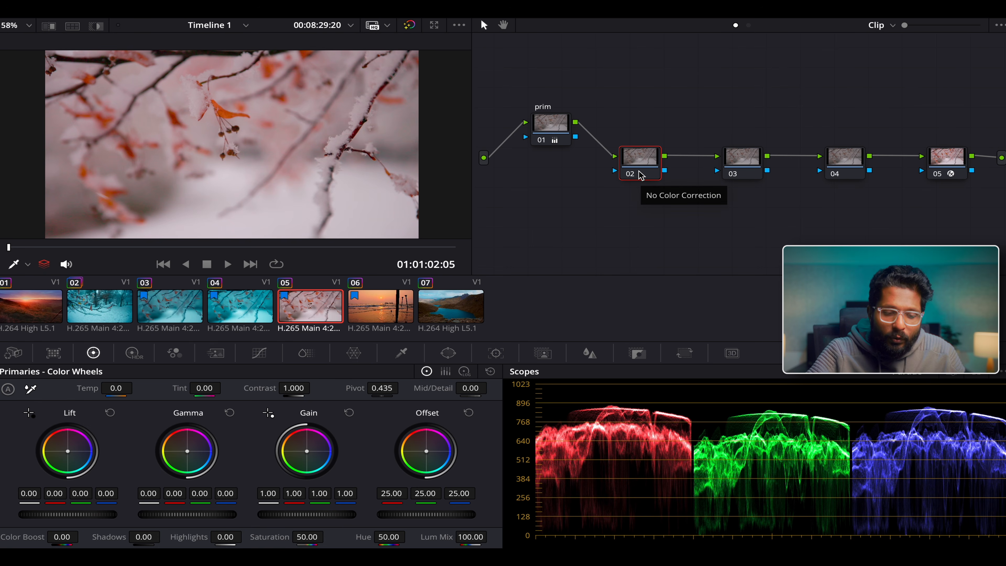
pyautogui.rightClick(640, 174)
pyautogui.click(673, 194)
pyautogui.write('tone')
pyautogui.press('Return')
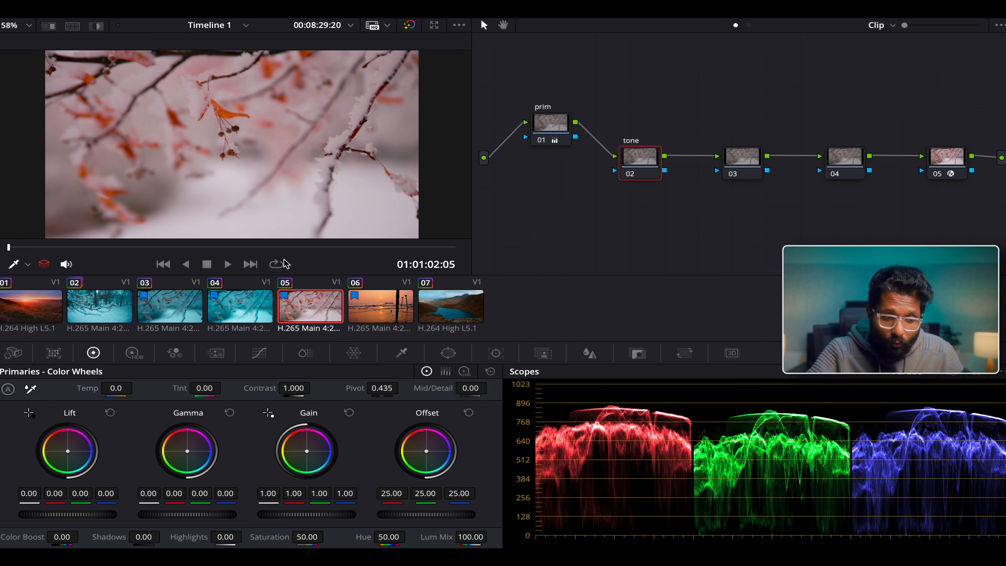
# On the tone node's custom curve, sample the snow in the viewer with the qualifier and add a shadow point and a highlight point
pyautogui.click(265, 354)
pyautogui.click(306, 373)
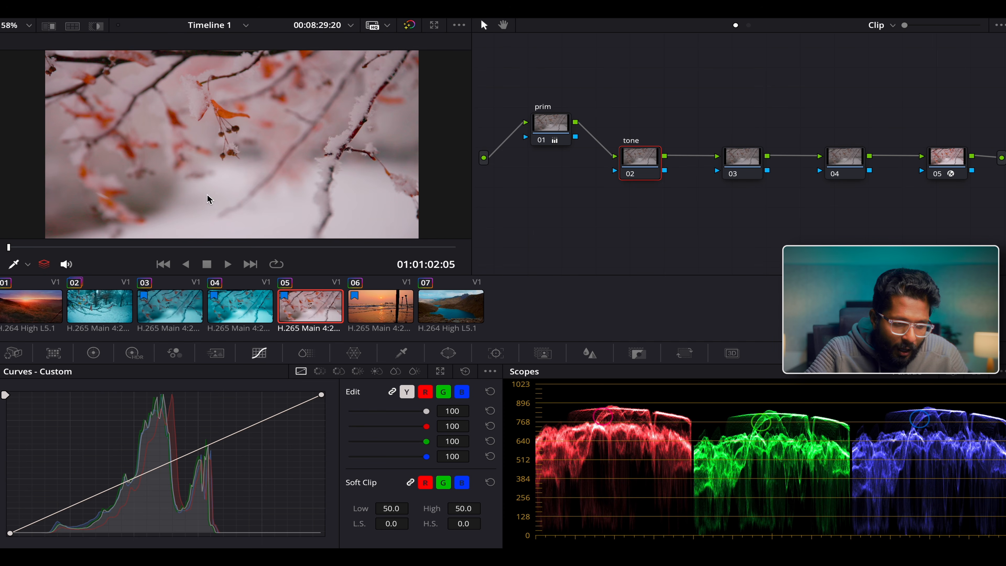
pyautogui.click(27, 264)
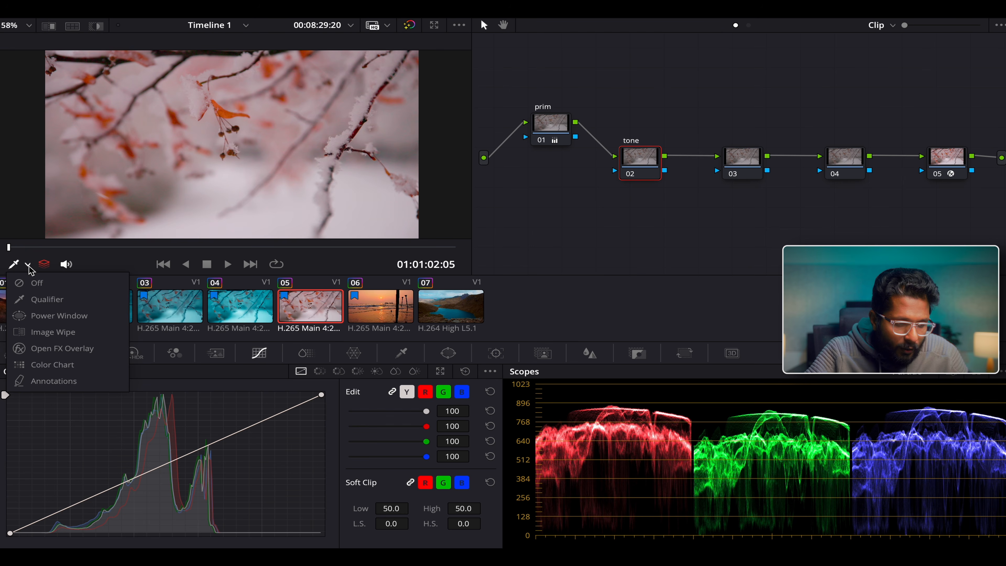
pyautogui.click(44, 301)
pyautogui.click(98, 222)
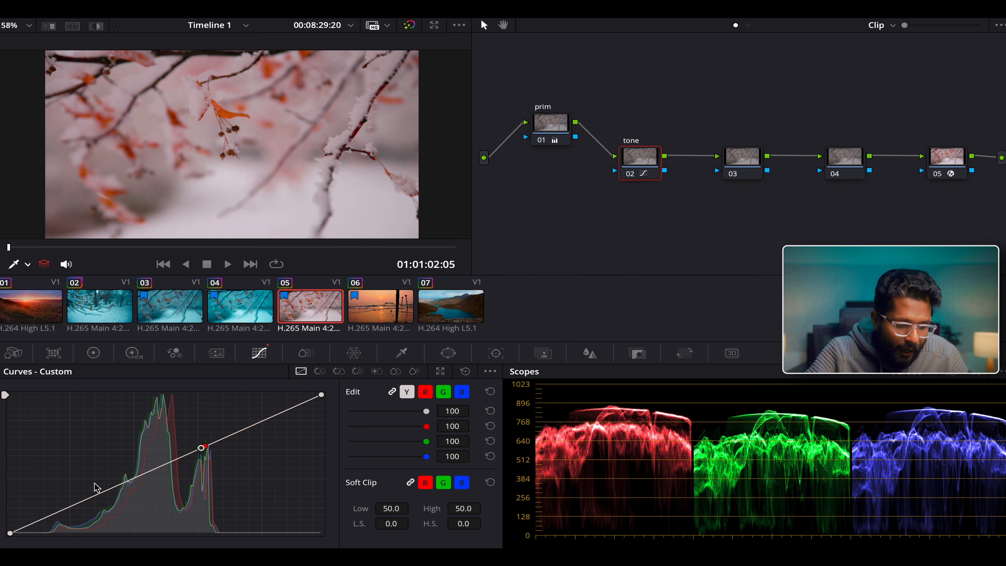
pyautogui.click(125, 483)
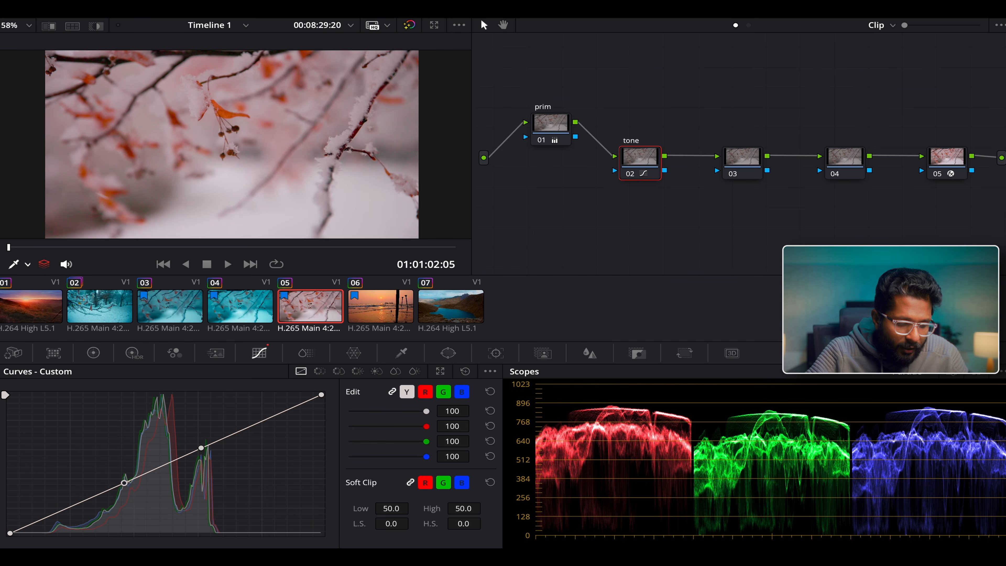
pyautogui.click(263, 420)
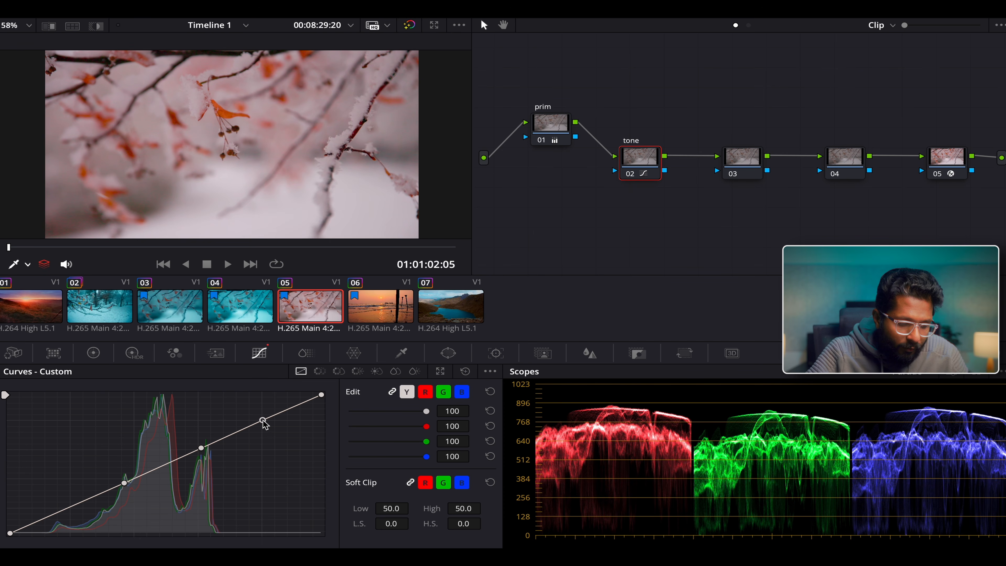
# Lower the tone curve's middle point slightly, then compare the image with the tone node disabled and enabled
pyautogui.click(201, 448)
pyautogui.moveTo(203, 451); pyautogui.dragTo(207, 456)
pyautogui.moveTo(203, 450)
pyautogui.mouseDown()
pyautogui.moveTo(209, 457)
pyautogui.moveTo(195, 454)
pyautogui.moveTo(203, 455)
pyautogui.mouseUp()
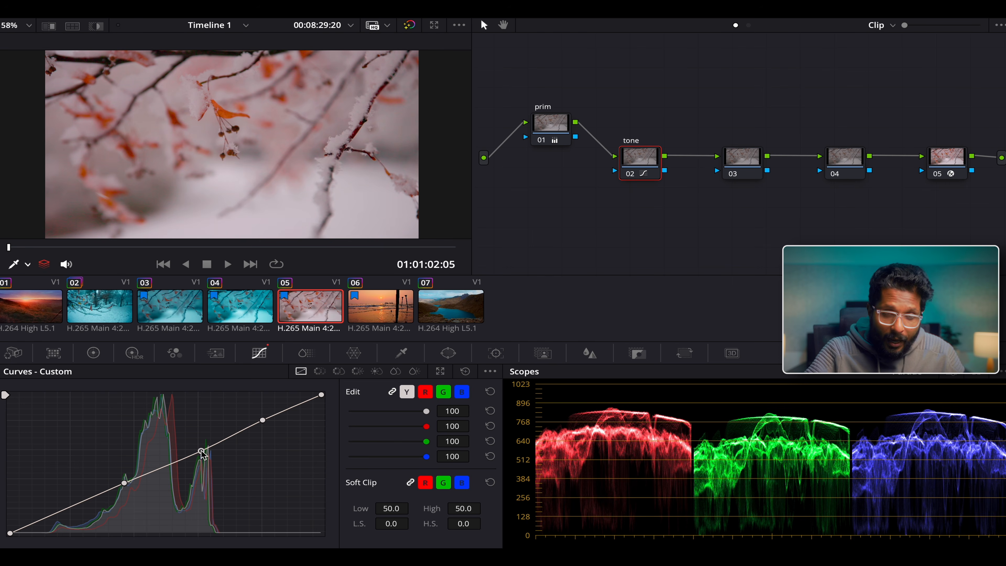
pyautogui.click(631, 175)
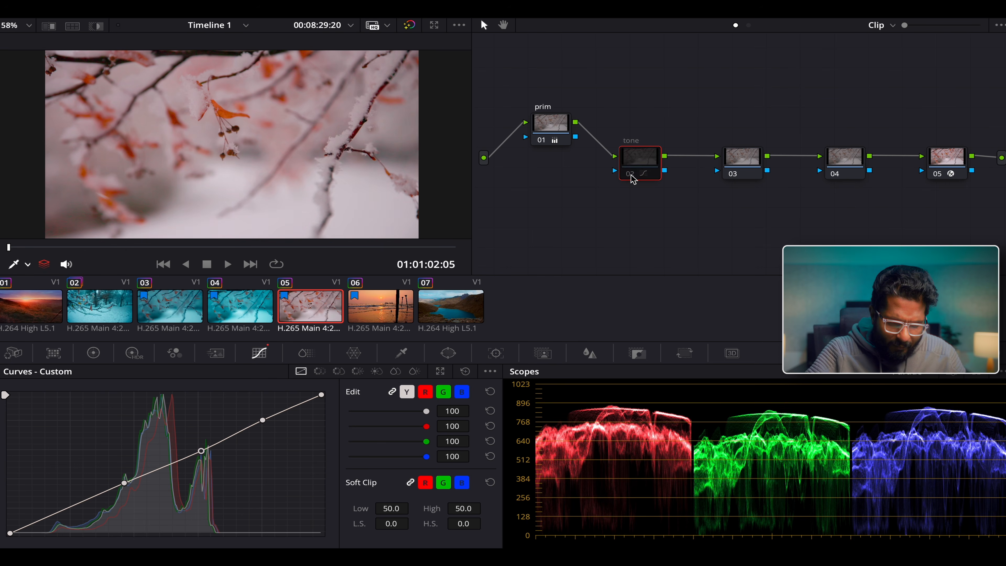
pyautogui.hotkey('ctrl', 'd')
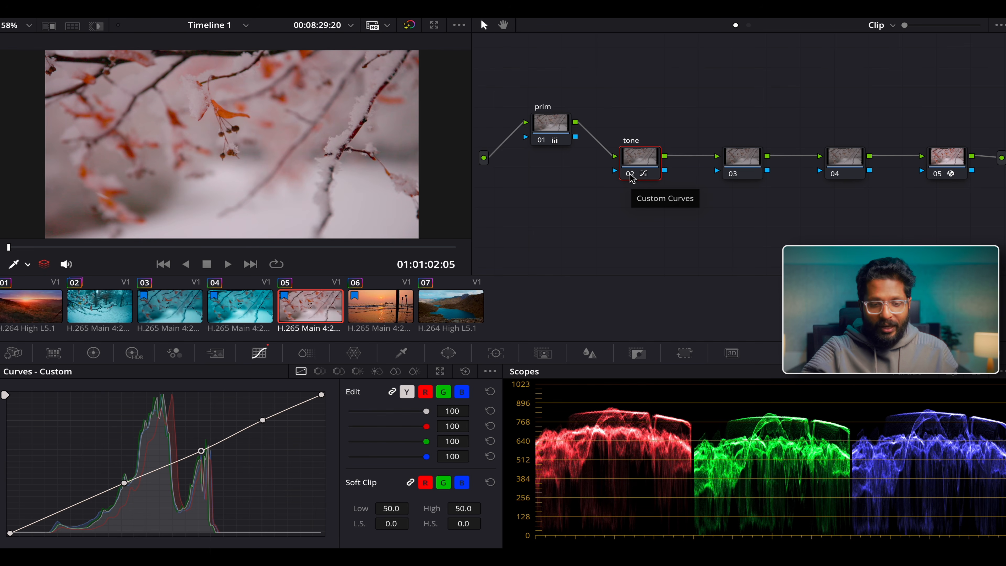
# Label node 03 "hue vs hue" and show its Hue Vs Hue curve
pyautogui.click(733, 167)
pyautogui.rightClick(735, 165)
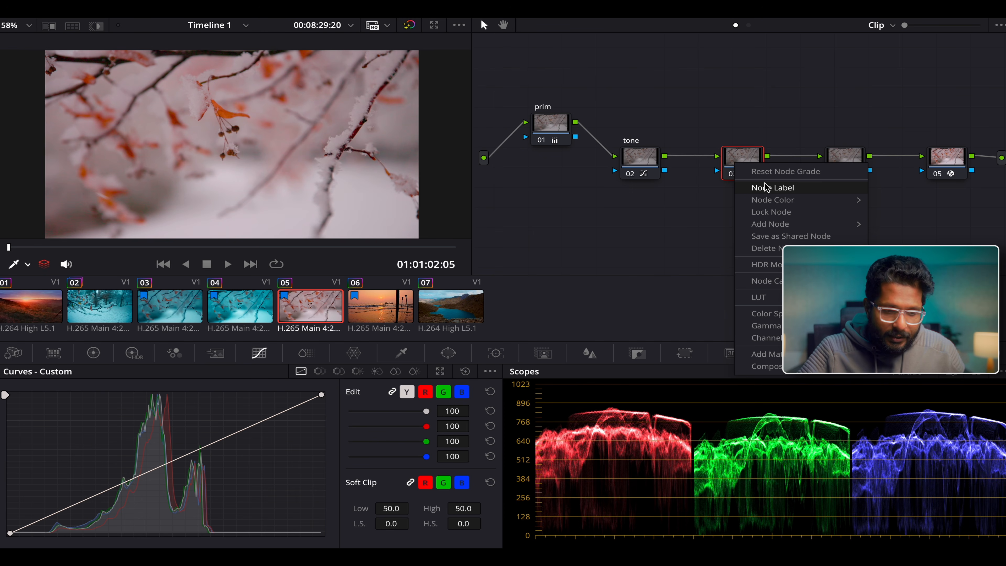
pyautogui.click(749, 161)
pyautogui.rightClick(746, 176)
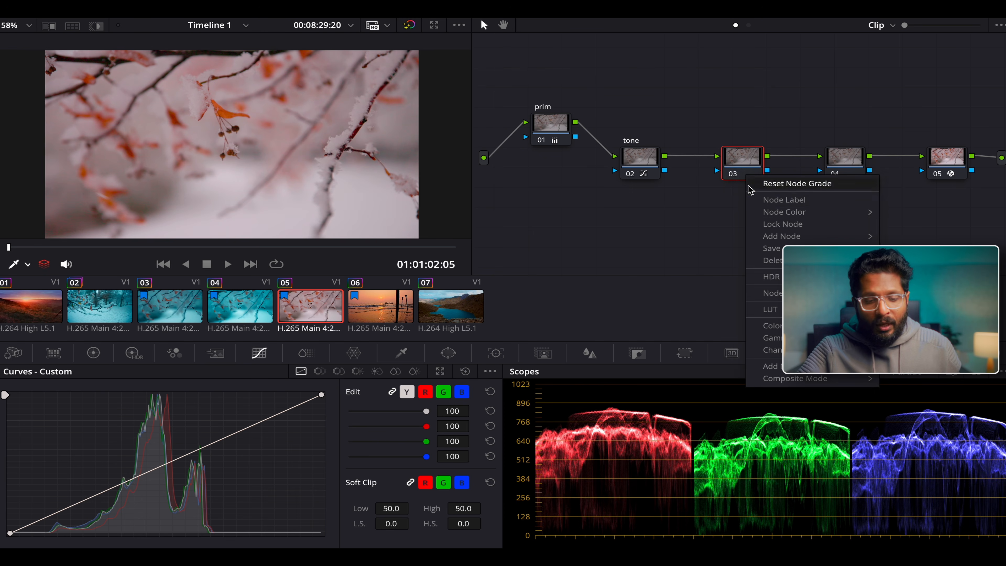
pyautogui.click(768, 202)
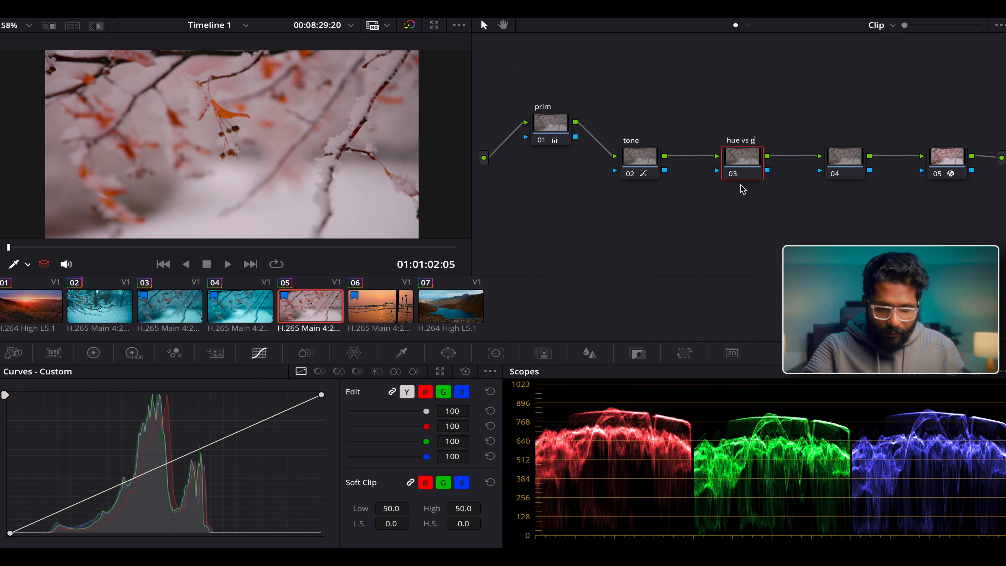
pyautogui.click(731, 239)
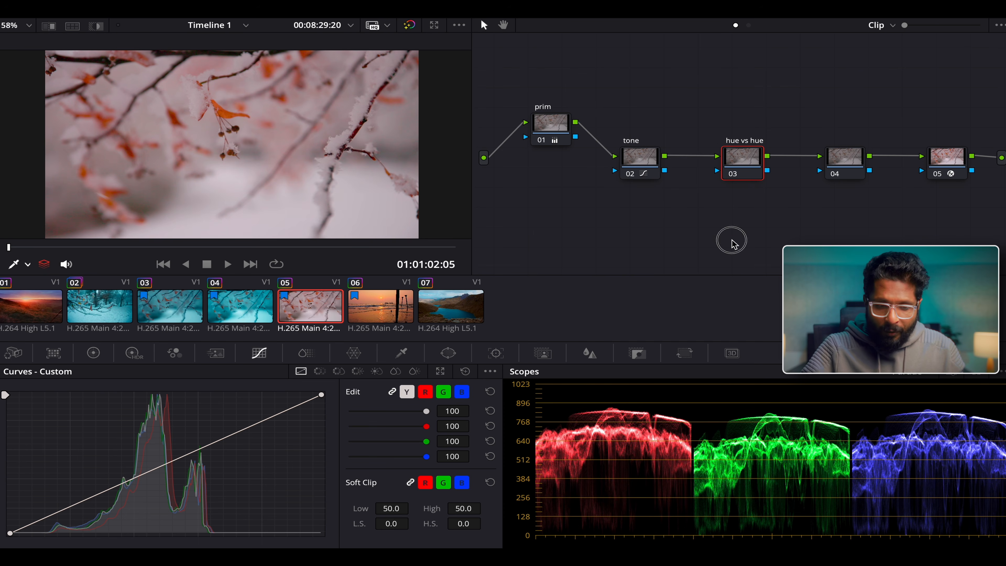
pyautogui.click(319, 371)
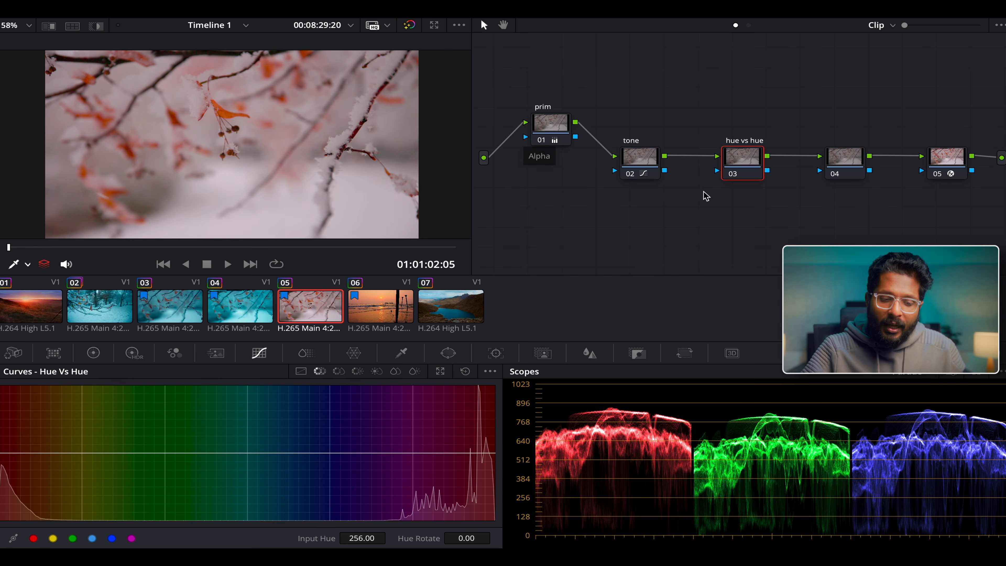
# Insert a serial node before the tone node, arrange it between prim and tone, and label it "wb"
pyautogui.click(639, 173)
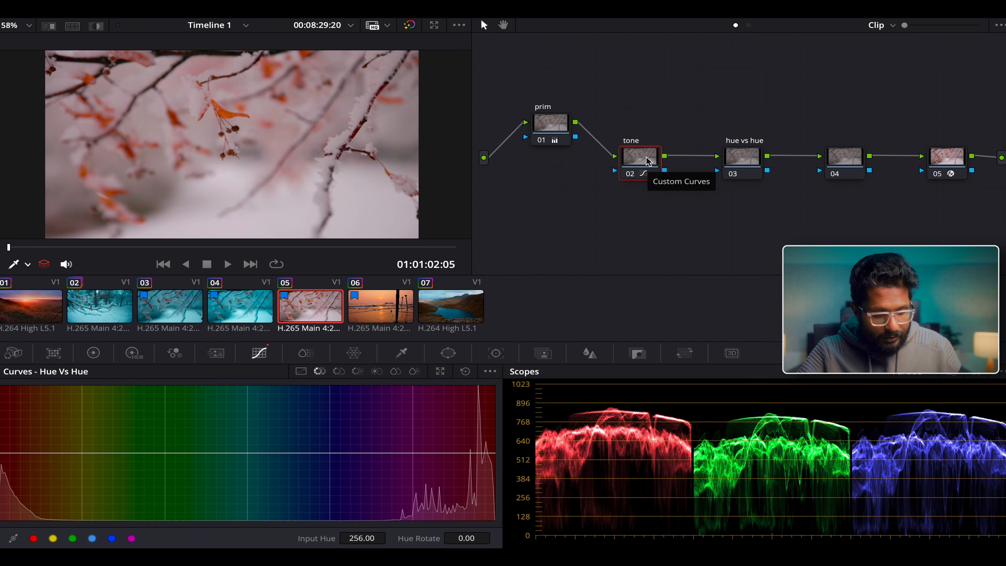
pyautogui.hotkey('shift', 's')
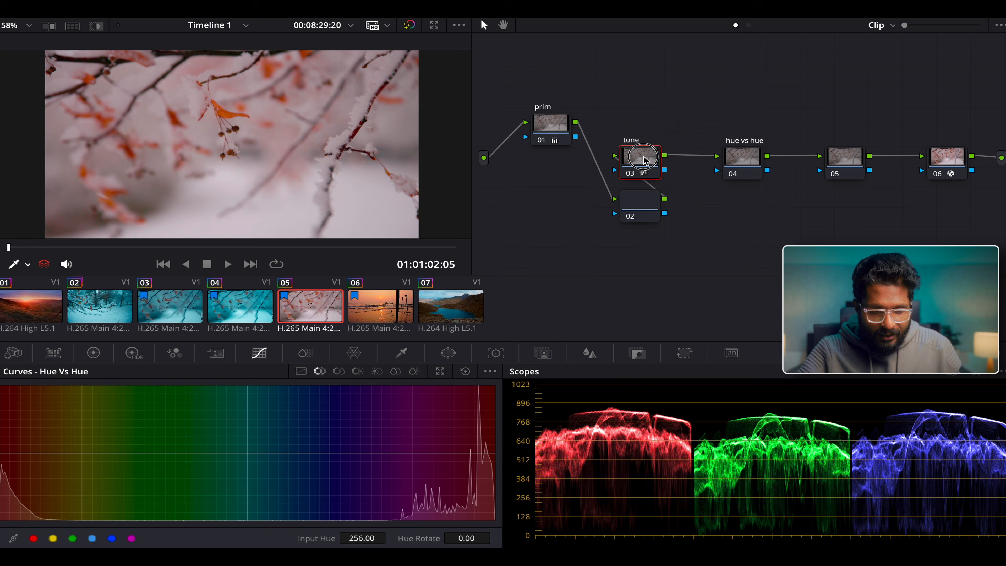
pyautogui.moveTo(646, 156); pyautogui.dragTo(690, 112)
pyautogui.moveTo(639, 214); pyautogui.dragTo(620, 125)
pyautogui.rightClick(620, 125)
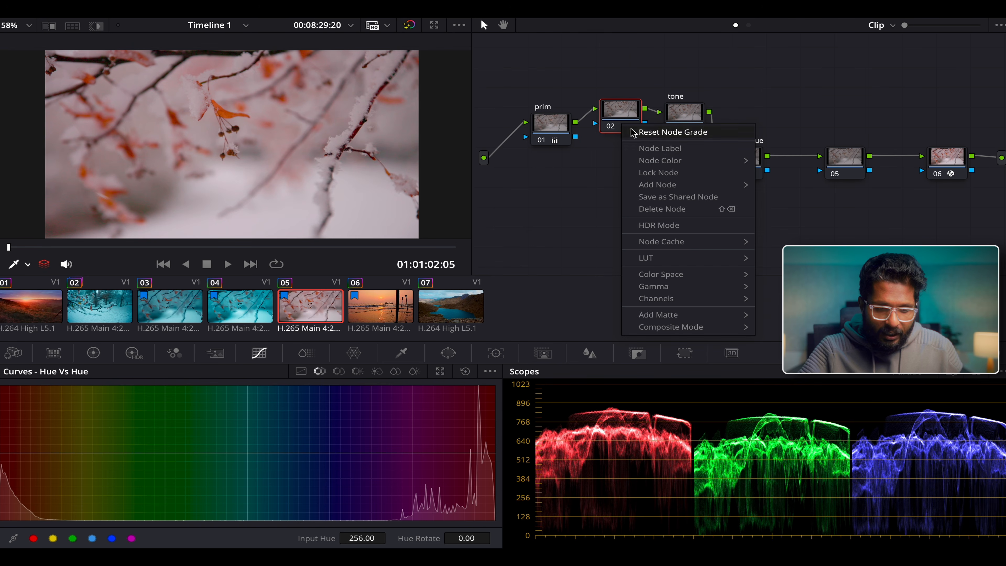
pyautogui.click(660, 145)
pyautogui.write('wb')
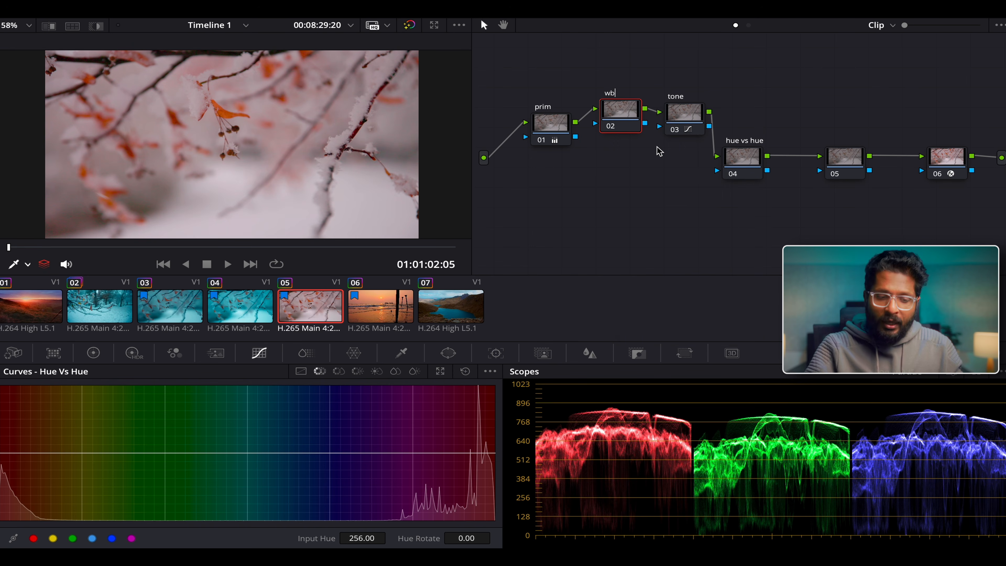
# Adjust Temp and Tint on the wb node to neutralize the pink cast in the snow
pyautogui.click(93, 352)
pyautogui.moveTo(94, 390); pyautogui.dragTo(94, 389)
pyautogui.moveTo(177, 392)
pyautogui.mouseDown()
pyautogui.moveTo(163, 390)
pyautogui.moveTo(179, 388)
pyautogui.mouseUp()
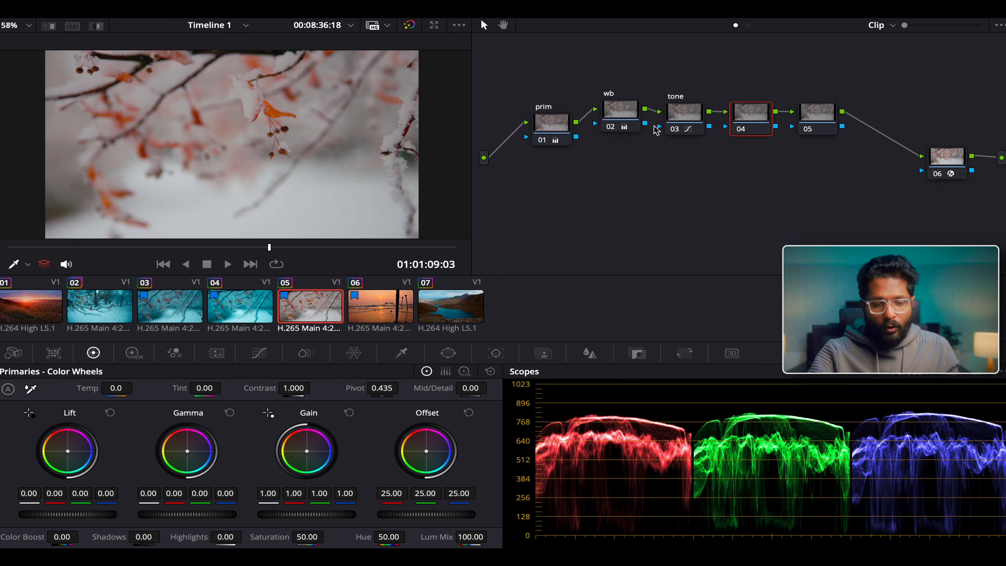
# Label node 04 "hu vs hue" and node 05 "hue vs sat"
pyautogui.rightClick(738, 114)
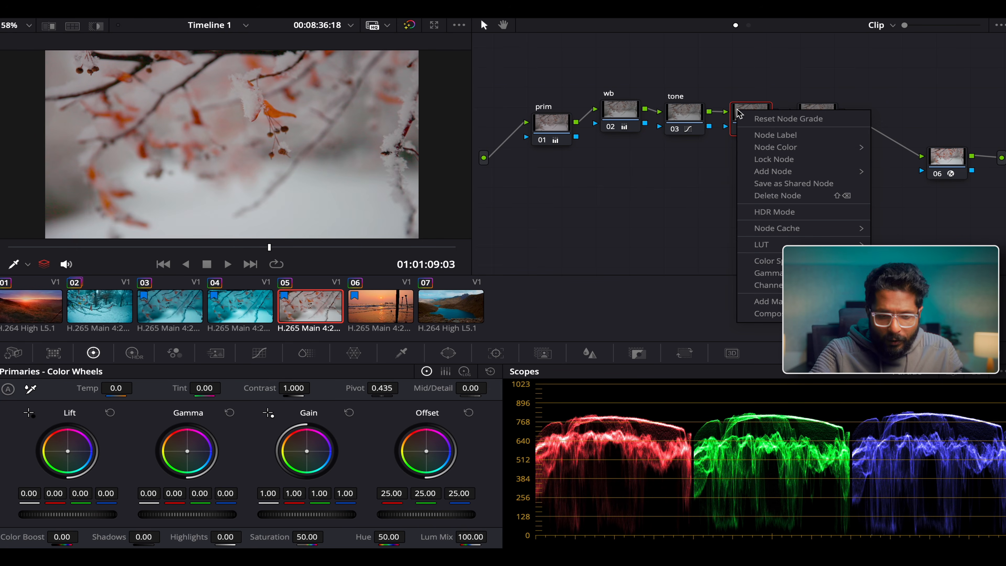
pyautogui.click(775, 134)
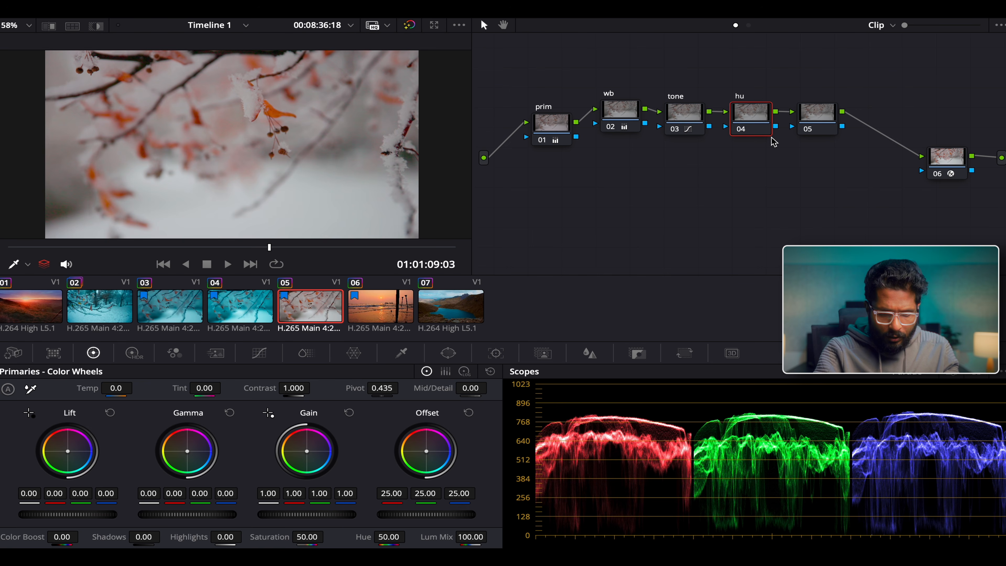
pyautogui.write('hu vs hue')
pyautogui.click(772, 163)
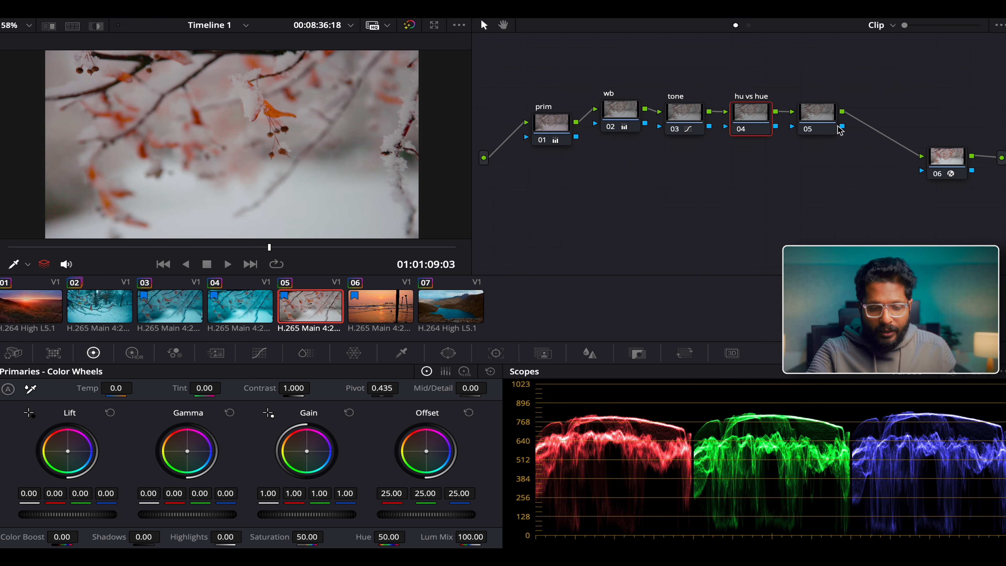
pyautogui.rightClick(824, 114)
pyautogui.click(846, 137)
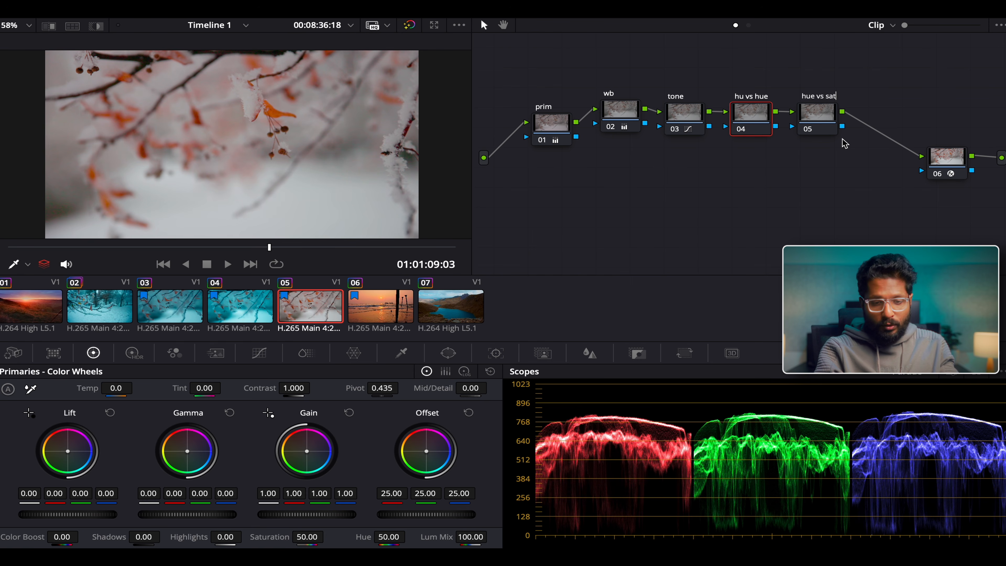
# Label node 05 "hue vs sat", and on node 04 sample the leaf colour in Hue Vs Hue and set its Hue Rotate to 12.00
pyautogui.write('hue vs sat')
pyautogui.press('Return')
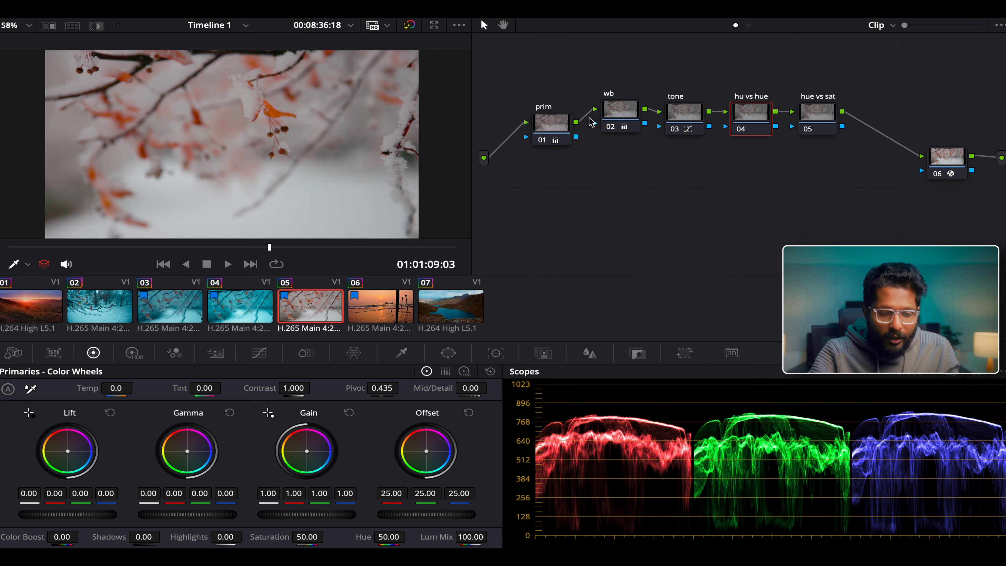
pyautogui.click(255, 354)
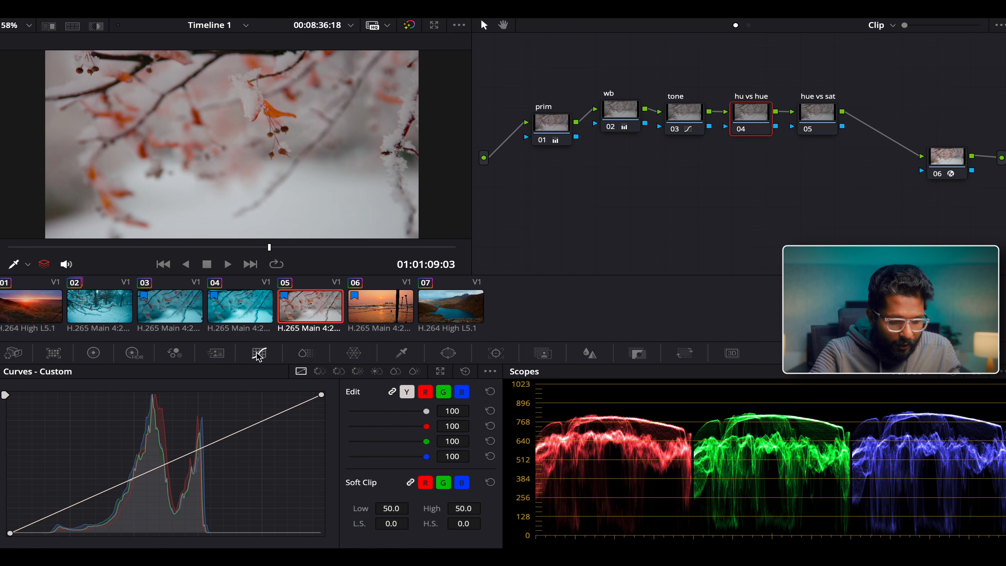
pyautogui.click(319, 371)
pyautogui.scroll(-2, 282, 101)
pyautogui.scroll(3, 281, 102)
pyautogui.click(288, 98)
pyautogui.moveTo(35, 453); pyautogui.dragTo(35, 449)
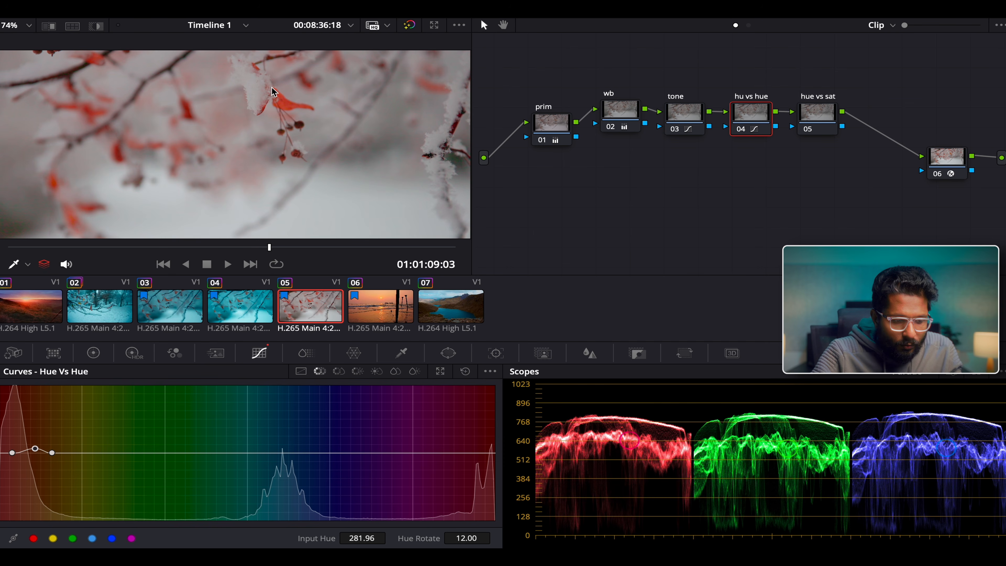
# On node 05, sample the red leaf colour in Hue Vs Sat and raise its saturation to 1.11
pyautogui.click(804, 115)
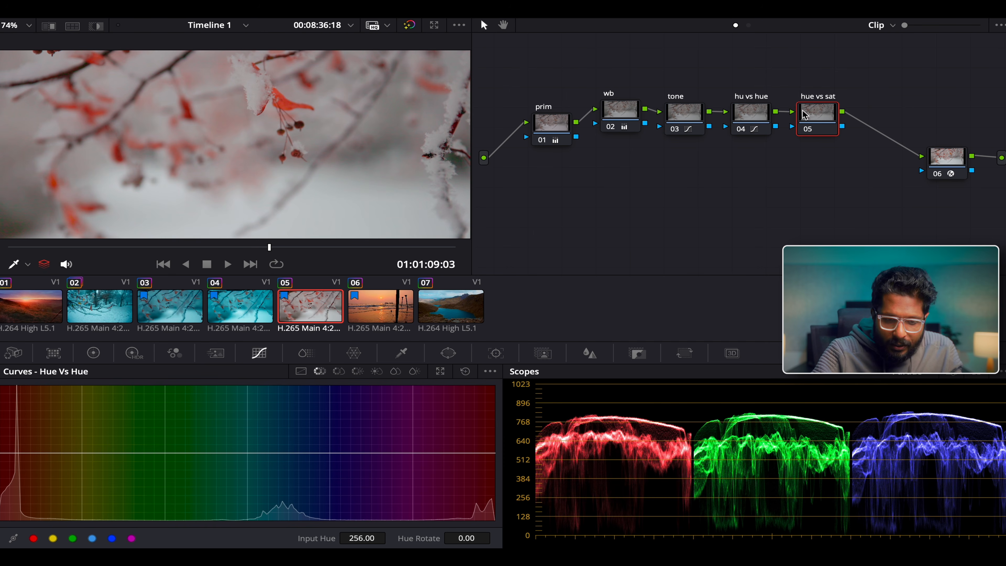
pyautogui.click(284, 99)
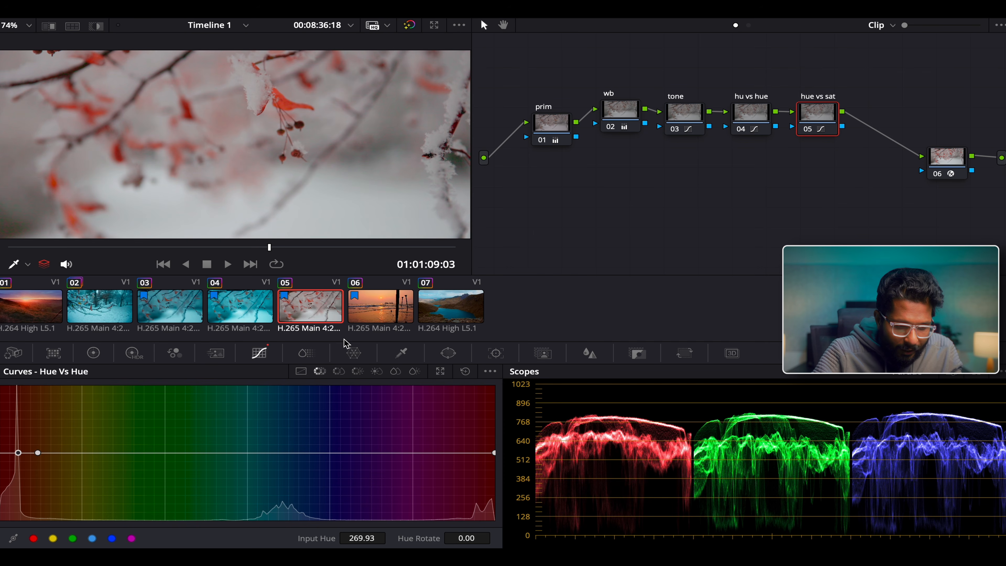
pyautogui.click(339, 371)
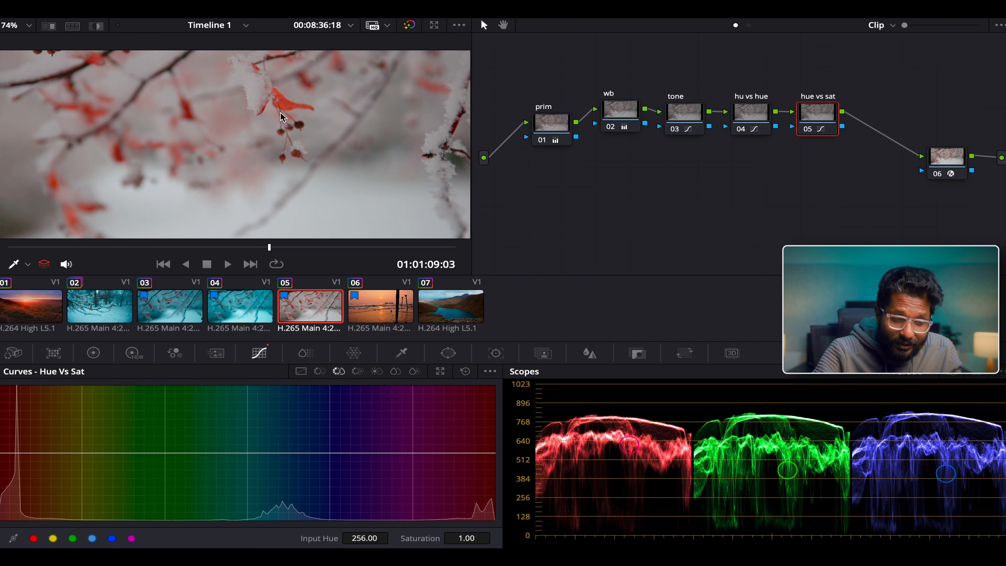
pyautogui.click(285, 100)
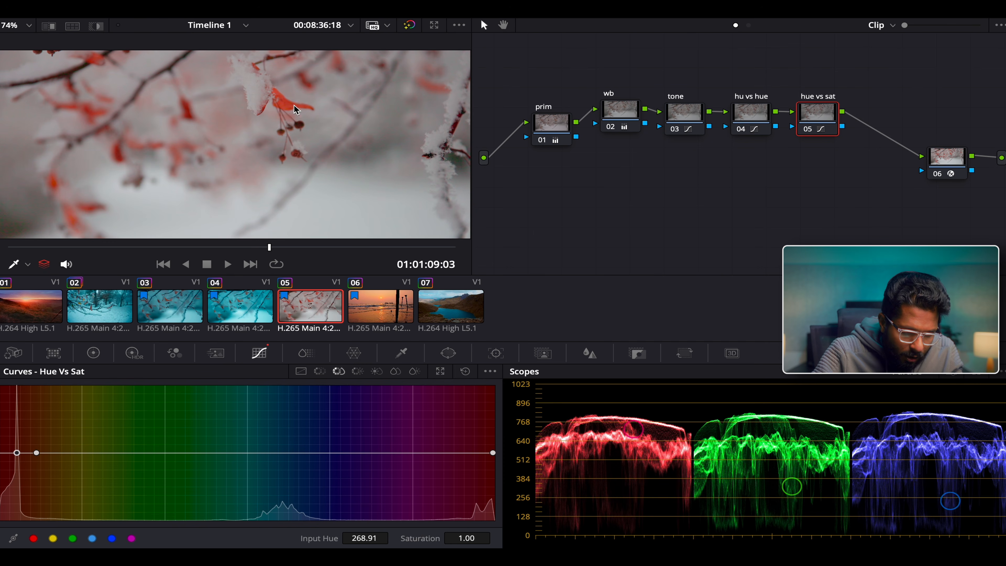
pyautogui.moveTo(16, 450); pyautogui.dragTo(19, 448)
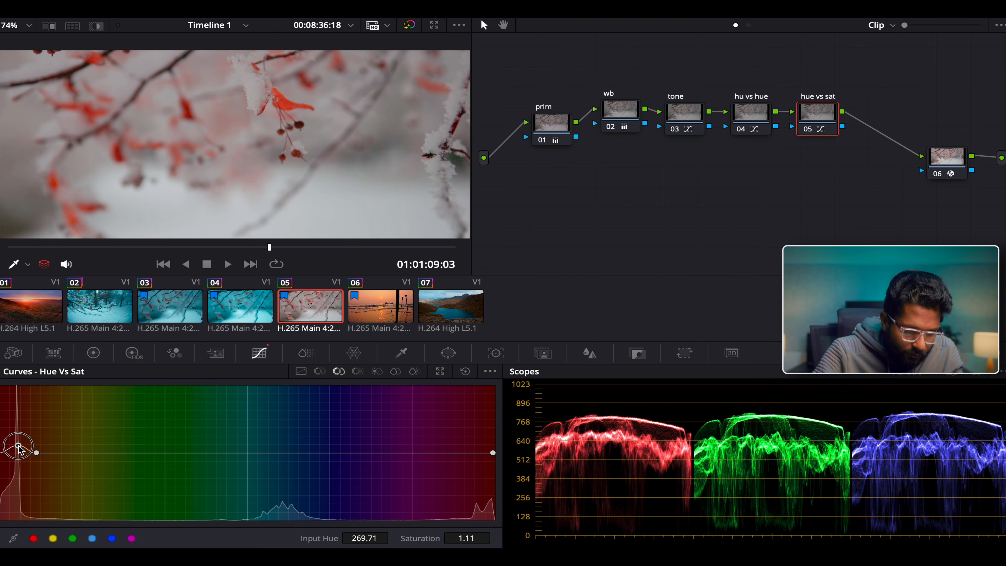
# Add a serial node after hue vs sat, label it "teal", and move the playhead to 01:01:05:09
pyautogui.hotkey('alt', 's')
pyautogui.rightClick(878, 117)
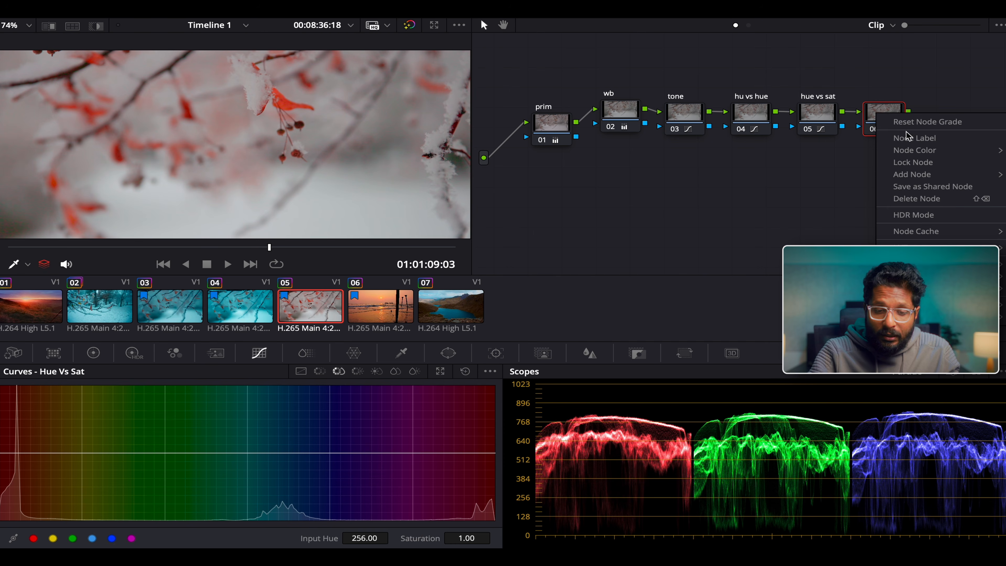
pyautogui.click(910, 140)
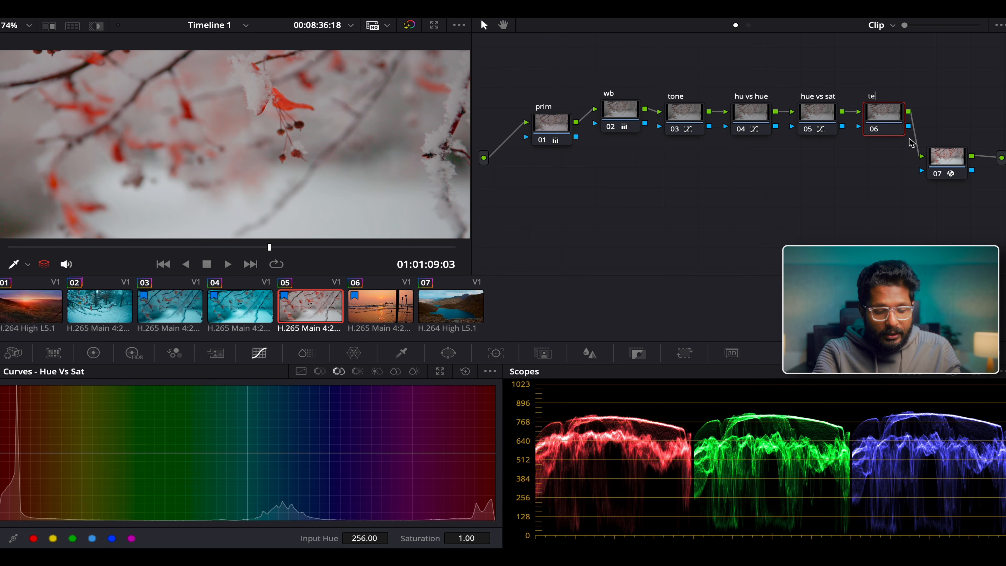
pyautogui.click(884, 113)
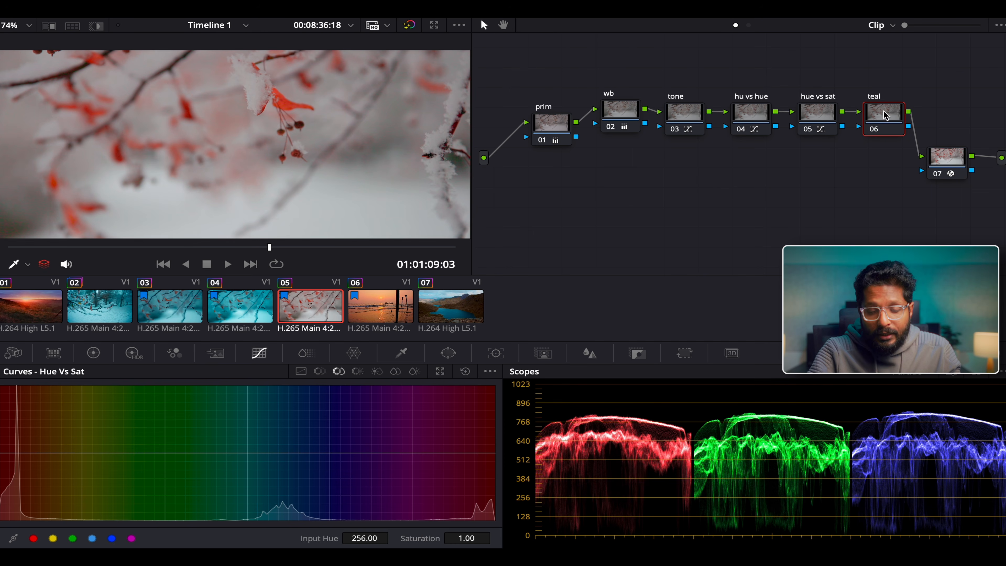
pyautogui.hotkey('shift', 'z')
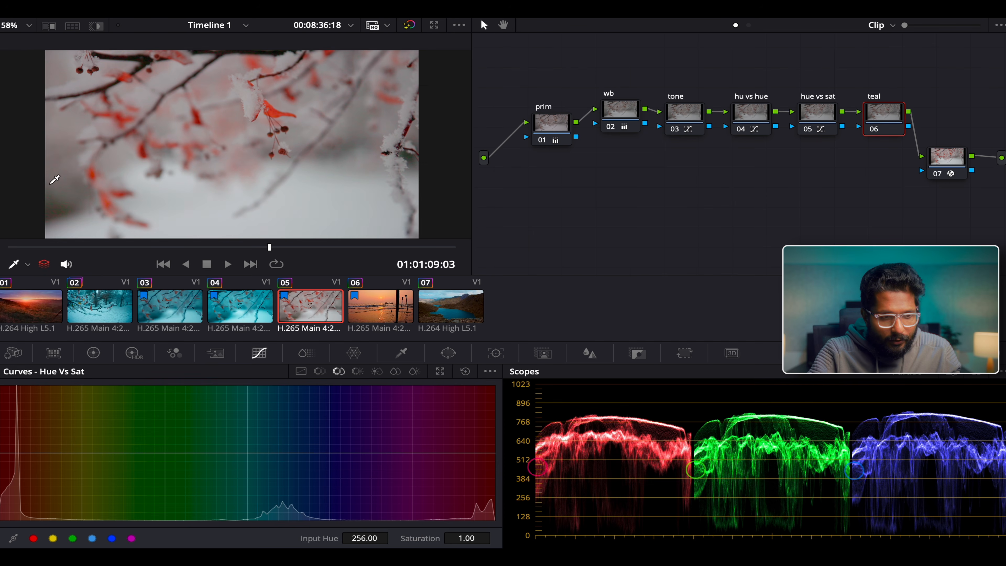
pyautogui.moveTo(191, 246); pyautogui.dragTo(130, 250)
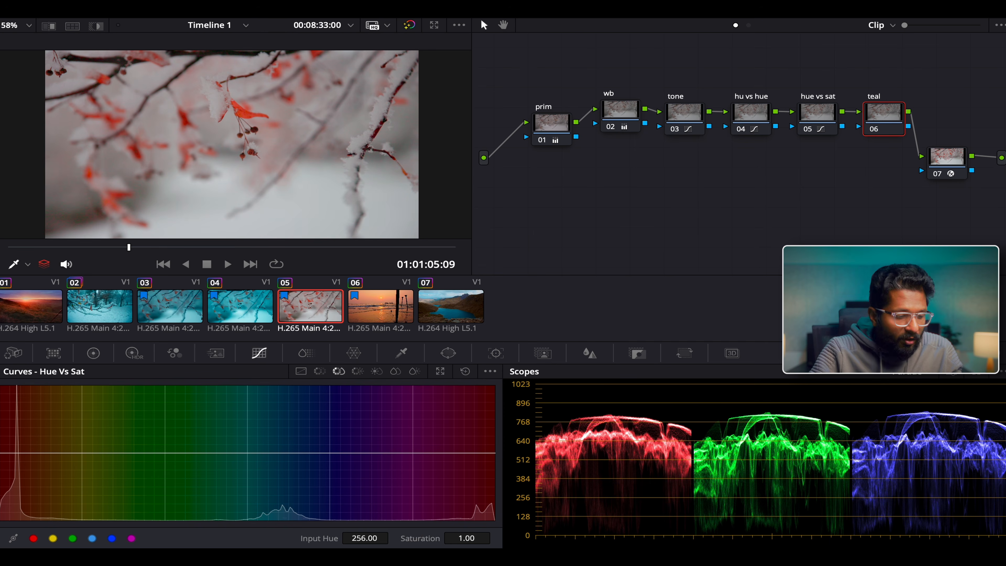
# Try pushing the teal node's Offset, Gain and Gamma wheels toward teal, resetting each one
pyautogui.click(94, 352)
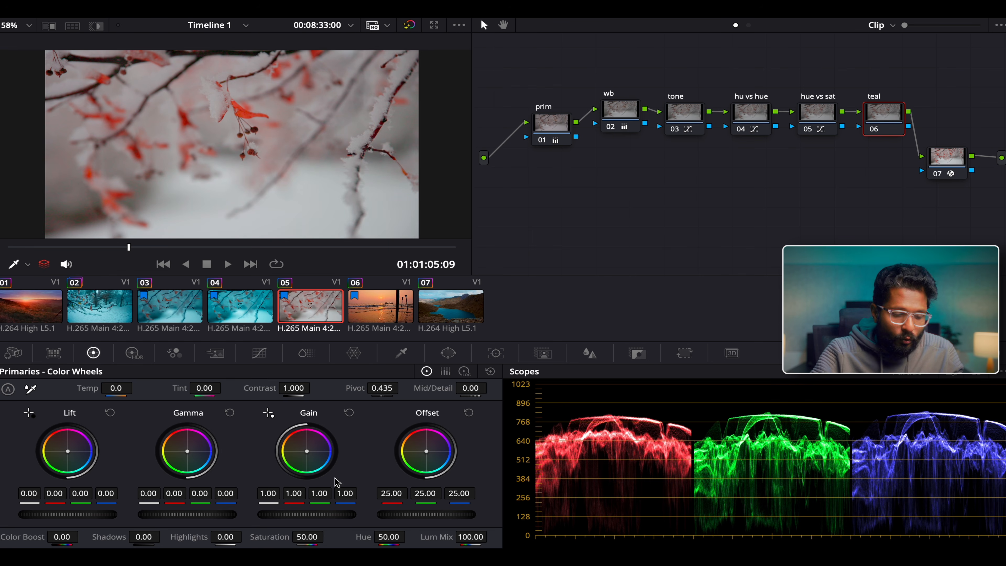
pyautogui.moveTo(427, 451); pyautogui.dragTo(429, 457)
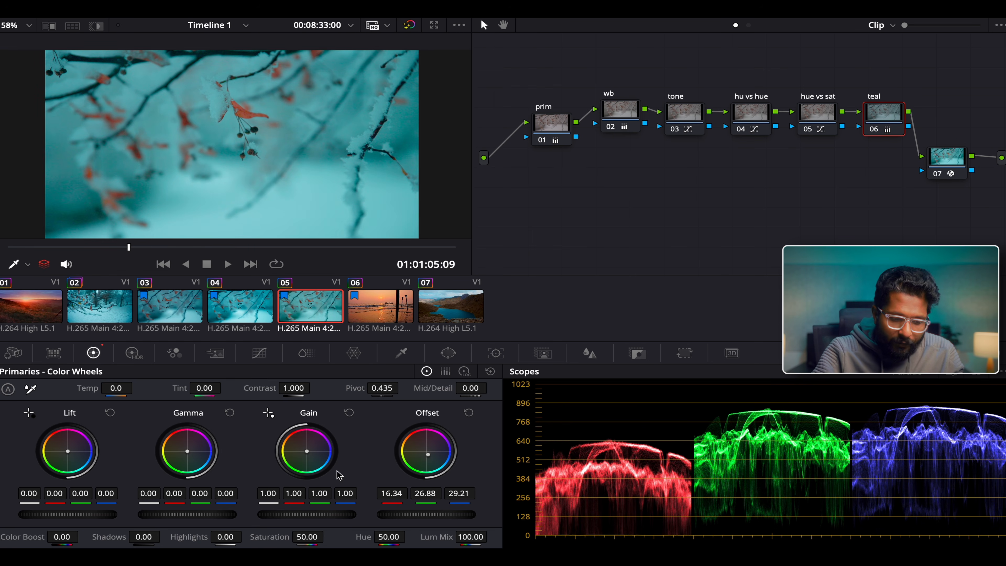
pyautogui.click(471, 413)
pyautogui.moveTo(311, 452); pyautogui.dragTo(323, 467)
pyautogui.doubleClick(308, 453)
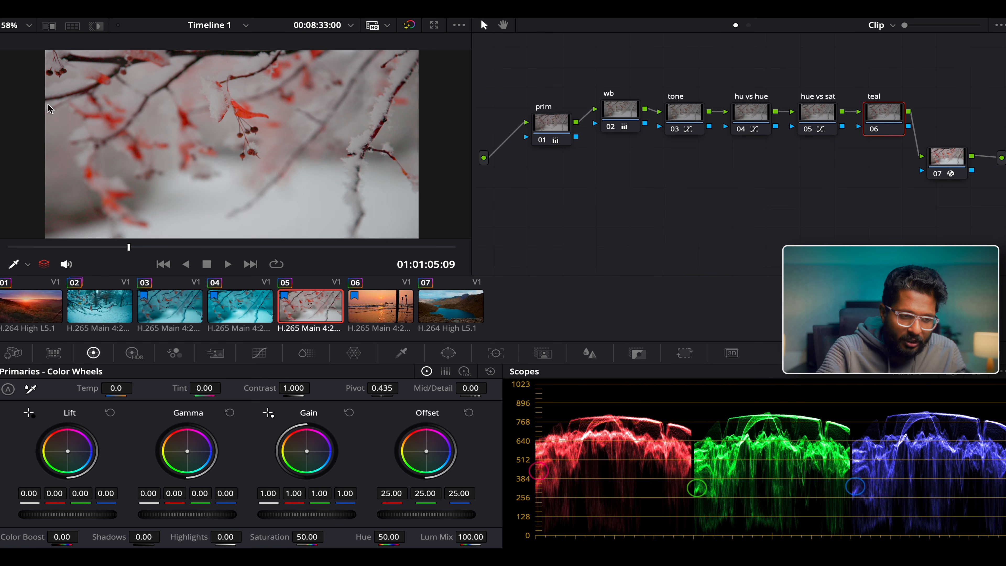
pyautogui.moveTo(188, 451); pyautogui.dragTo(199, 471)
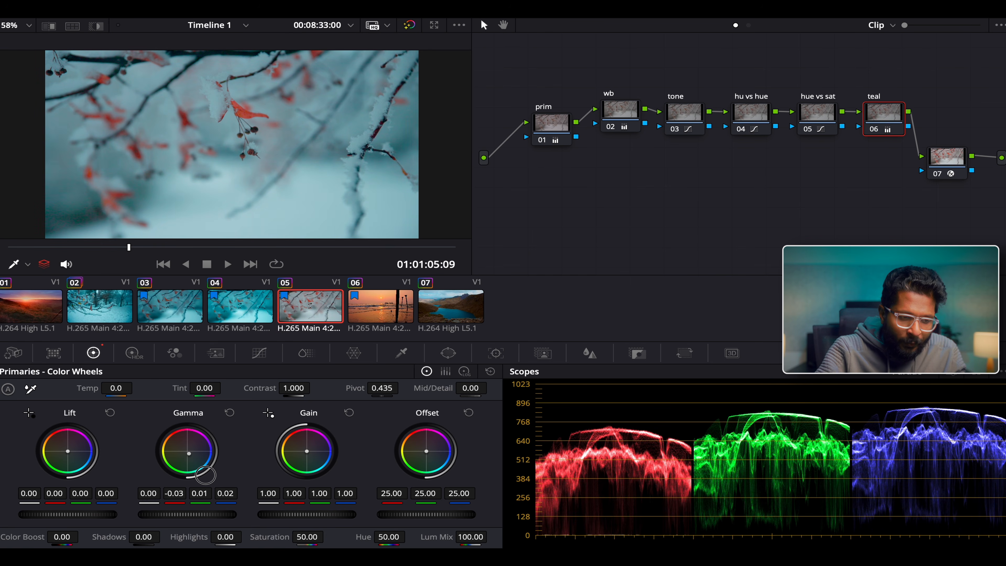
pyautogui.click(229, 413)
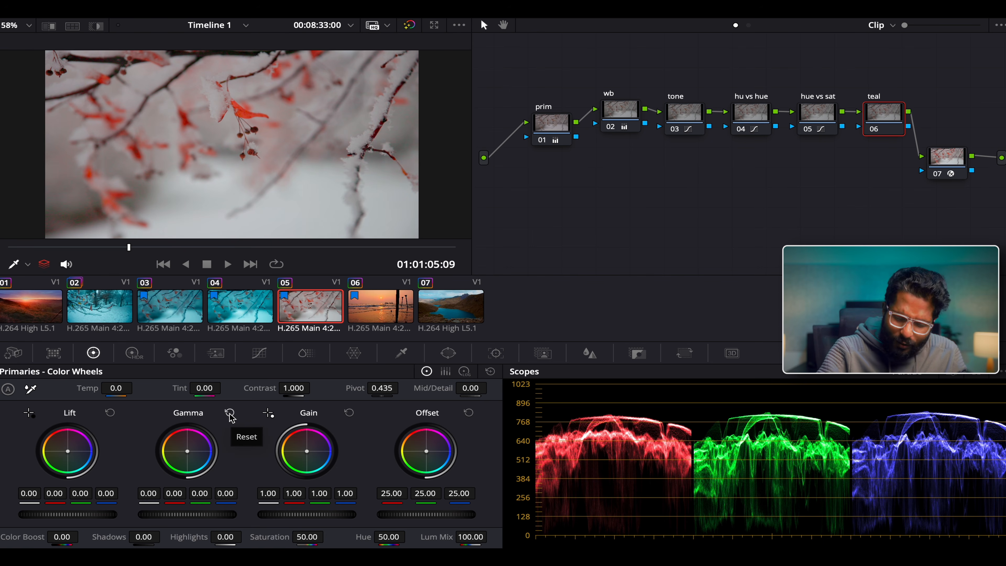
# Sample the red leaf colour with the HSL Qualifier on the teal node and highlight the selection
pyautogui.click(408, 351)
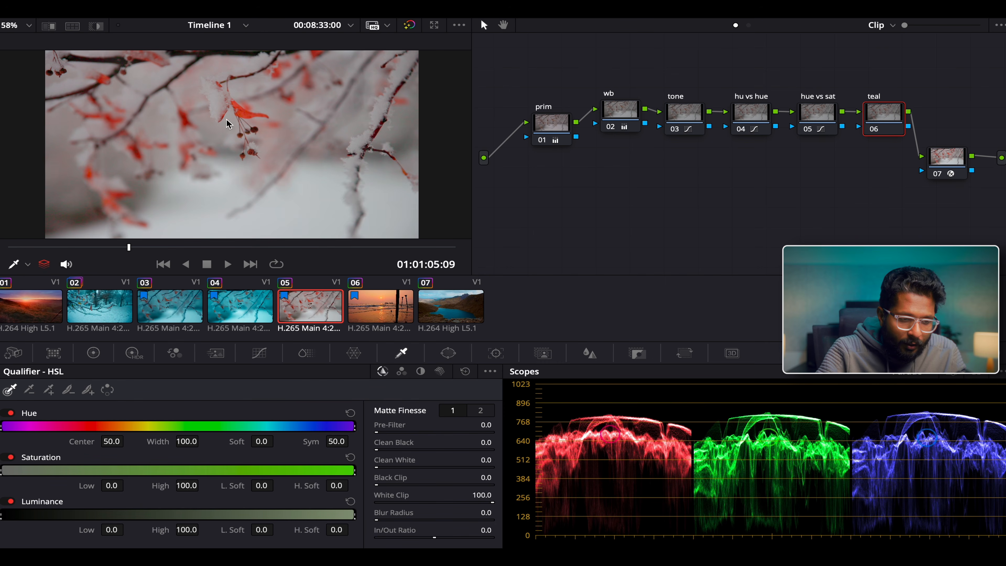
pyautogui.scroll(-2, 246, 130)
pyautogui.scroll(4, 246, 130)
pyautogui.click(164, 156)
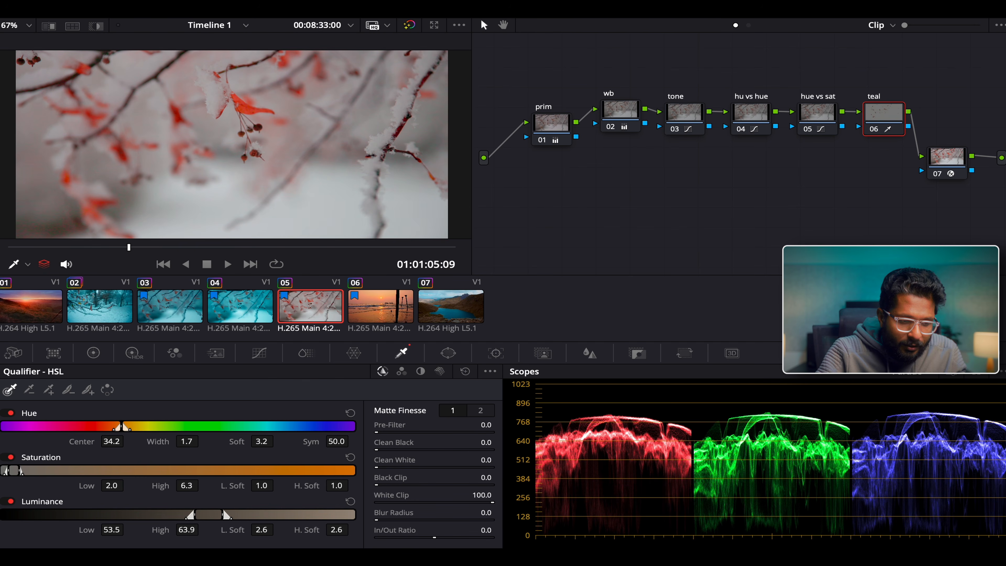
pyautogui.click(96, 27)
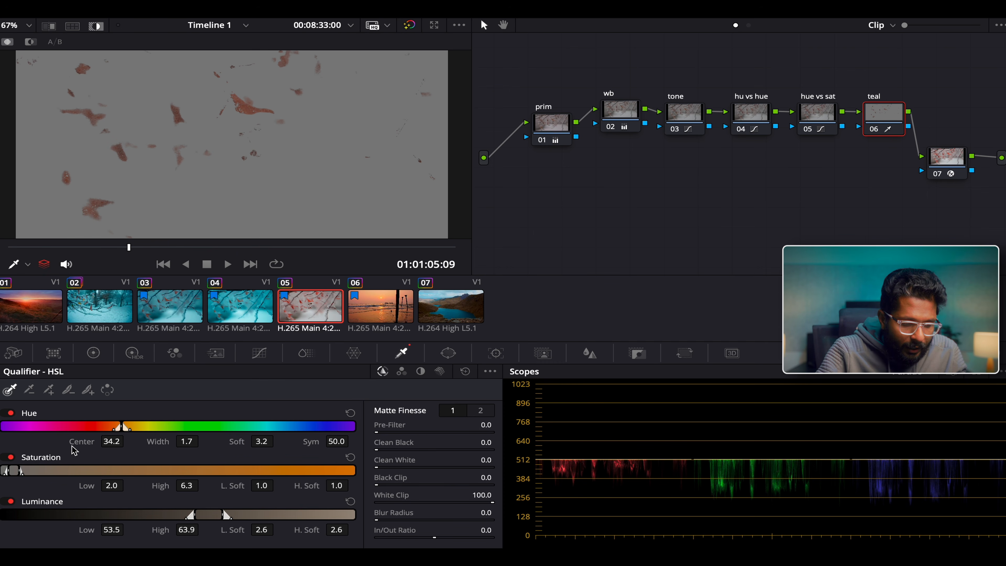
# Refine the leaf qualifier to hue center 33.7, saturation low 1.1 and high 4.4, and luminance low 51.6
pyautogui.moveTo(105, 441); pyautogui.dragTo(103, 441)
pyautogui.moveTo(110, 492)
pyautogui.mouseDown()
pyautogui.moveTo(102, 492)
pyautogui.moveTo(111, 492)
pyautogui.mouseUp()
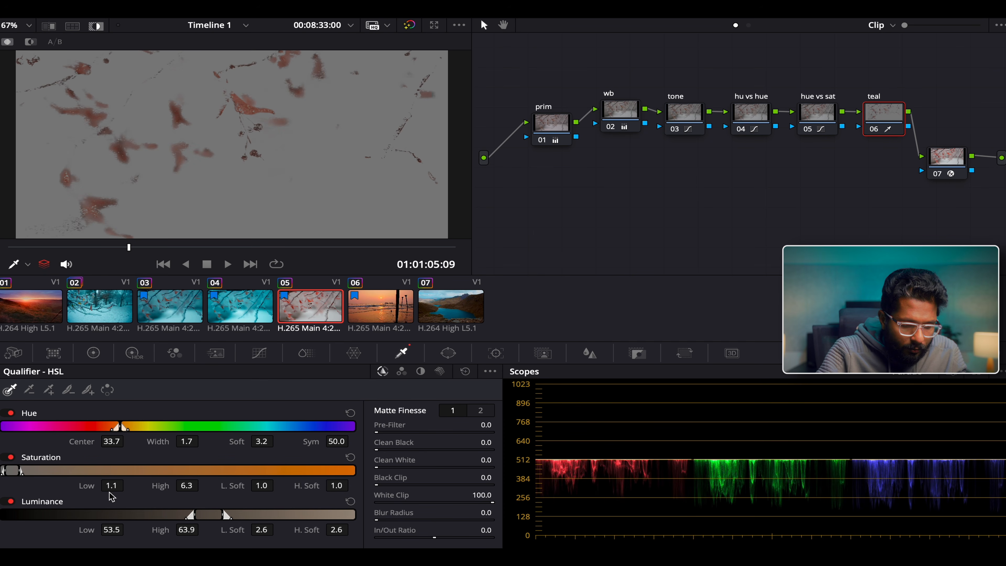
pyautogui.moveTo(111, 530)
pyautogui.mouseDown()
pyautogui.moveTo(101, 529)
pyautogui.moveTo(121, 528)
pyautogui.moveTo(97, 532)
pyautogui.mouseUp()
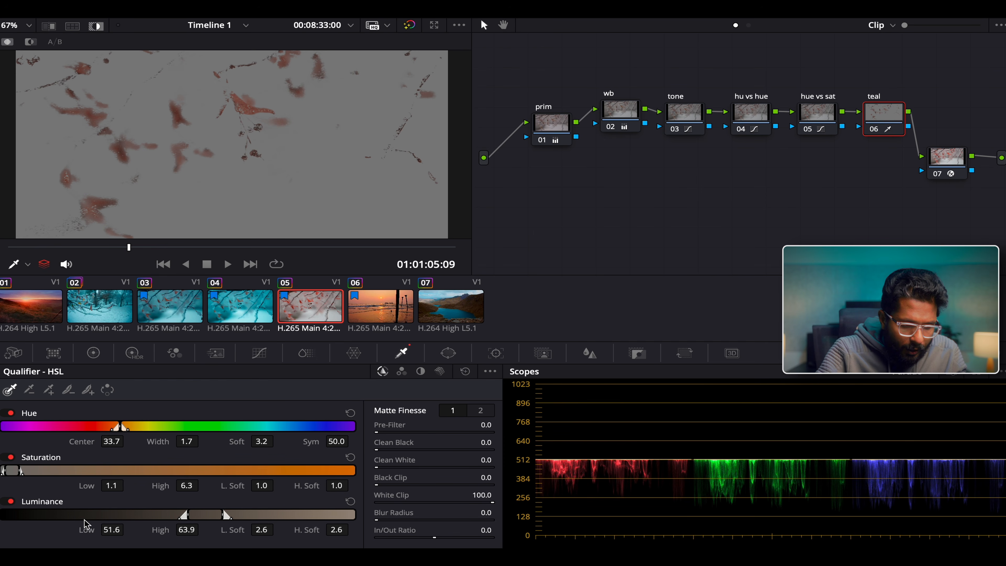
pyautogui.moveTo(183, 490); pyautogui.dragTo(172, 486)
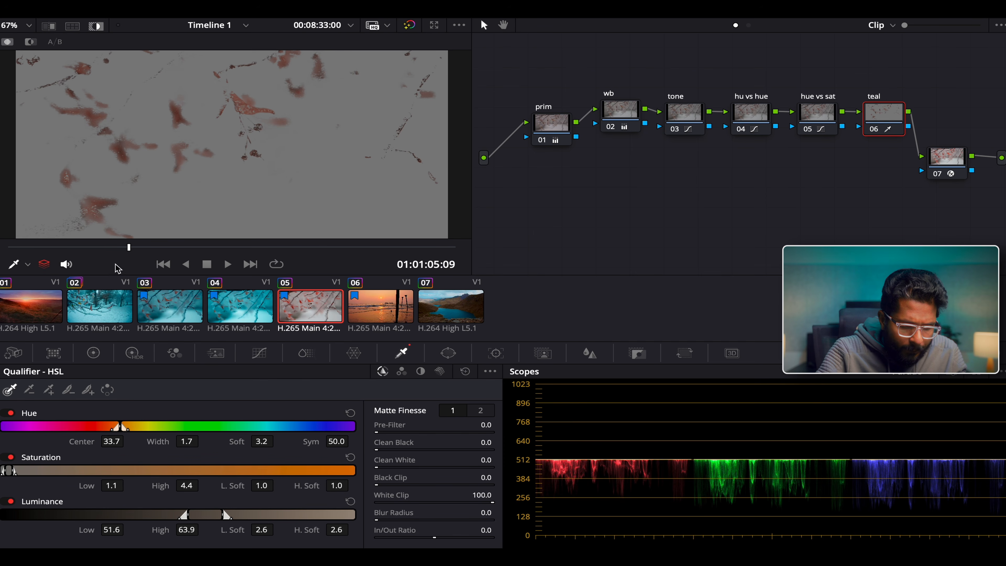
# Extend the qualifier selection by adding a colour sample at the top of the central leaf
pyautogui.scroll(5, 230, 91)
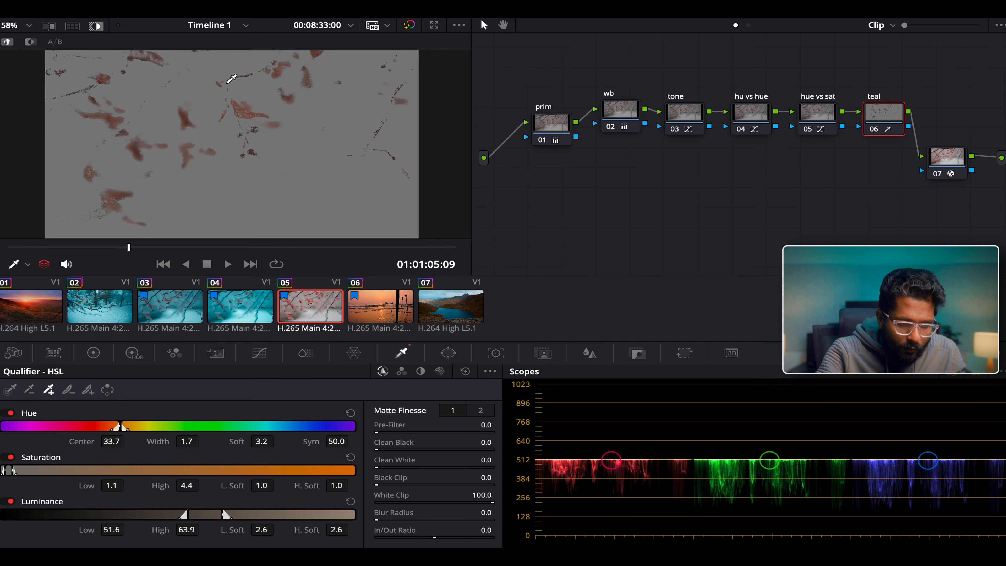
pyautogui.moveTo(247, 58)
pyautogui.mouseDown()
pyautogui.moveTo(259, 63)
pyautogui.moveTo(246, 57)
pyautogui.mouseUp()
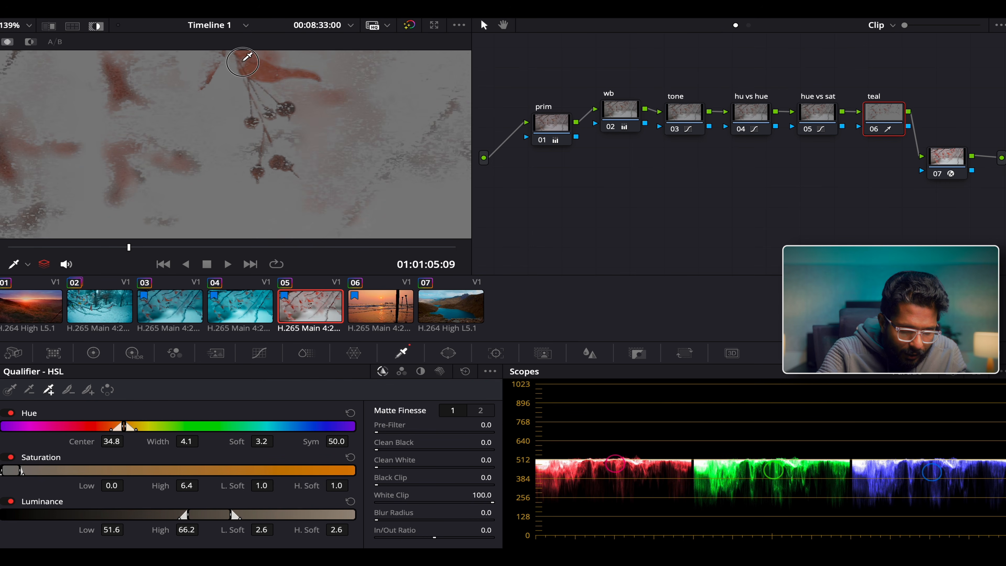
pyautogui.scroll(-2, 175, 214)
pyautogui.scroll(-3, 176, 216)
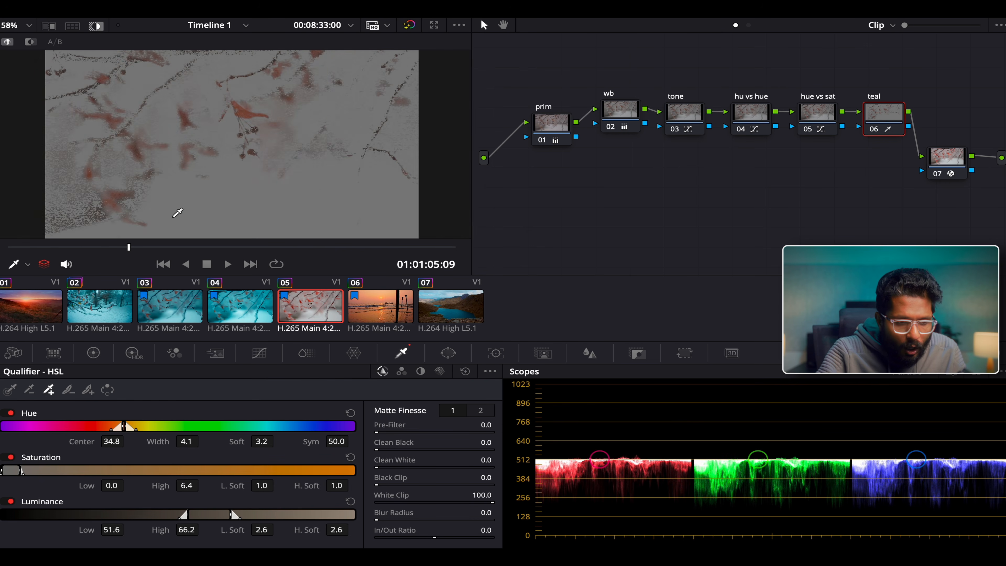
# Refine the leaf matte with Clean Black 7.7, Clean White 7.0, Black Clip 2.2 and Blur Radius 74.4
pyautogui.moveTo(383, 449); pyautogui.dragTo(391, 485)
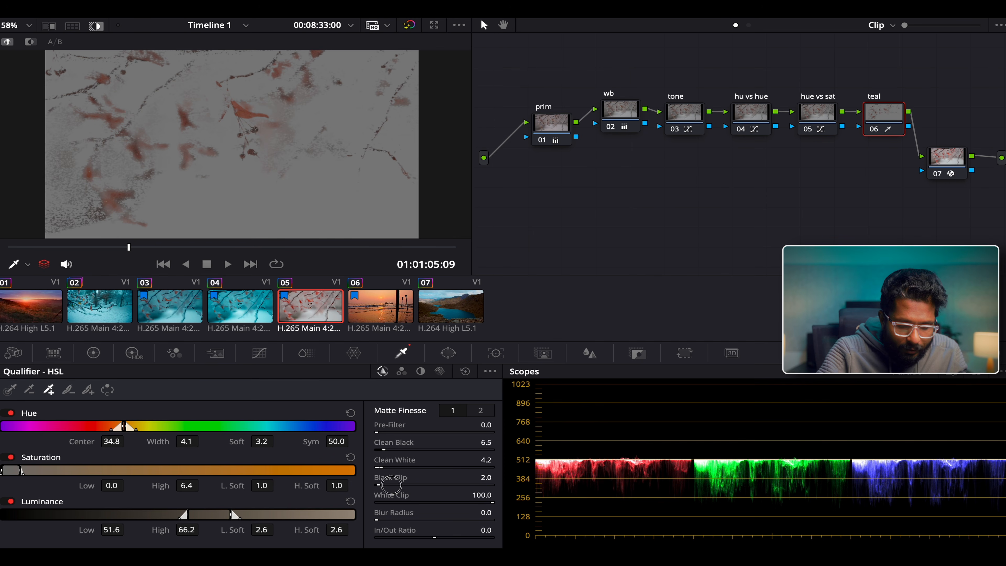
pyautogui.moveTo(408, 520); pyautogui.dragTo(843, 498)
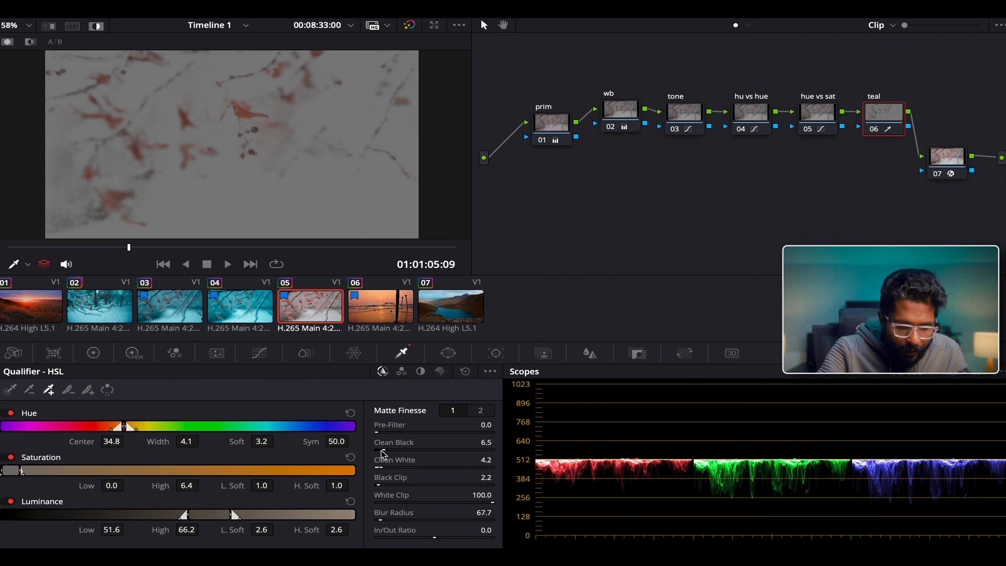
pyautogui.moveTo(386, 468); pyautogui.dragTo(404, 469)
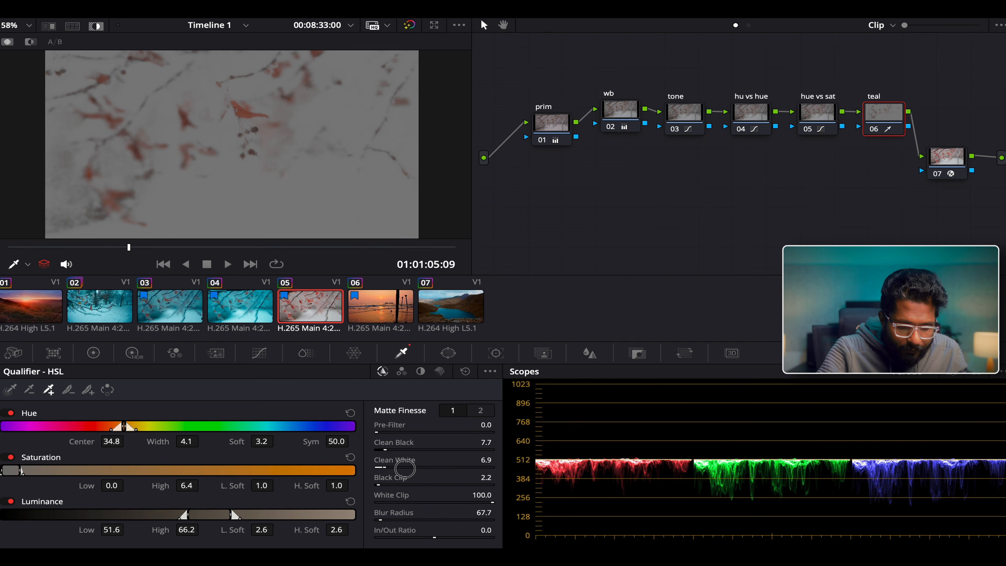
pyautogui.moveTo(396, 515); pyautogui.dragTo(390, 519)
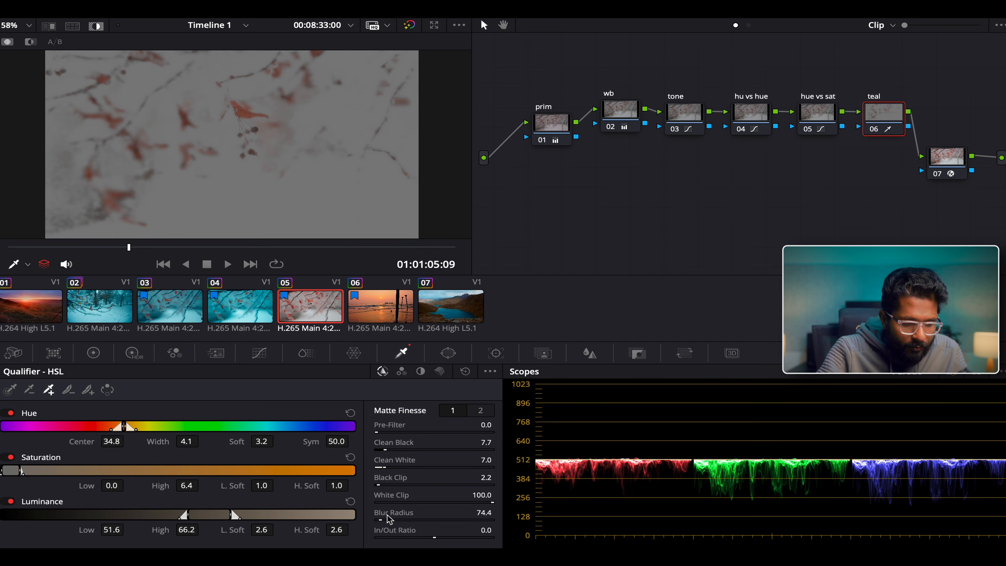
# Invert the qualifier selection so it covers everything except the leaves, and compare with the highlight off and on
pyautogui.click(107, 390)
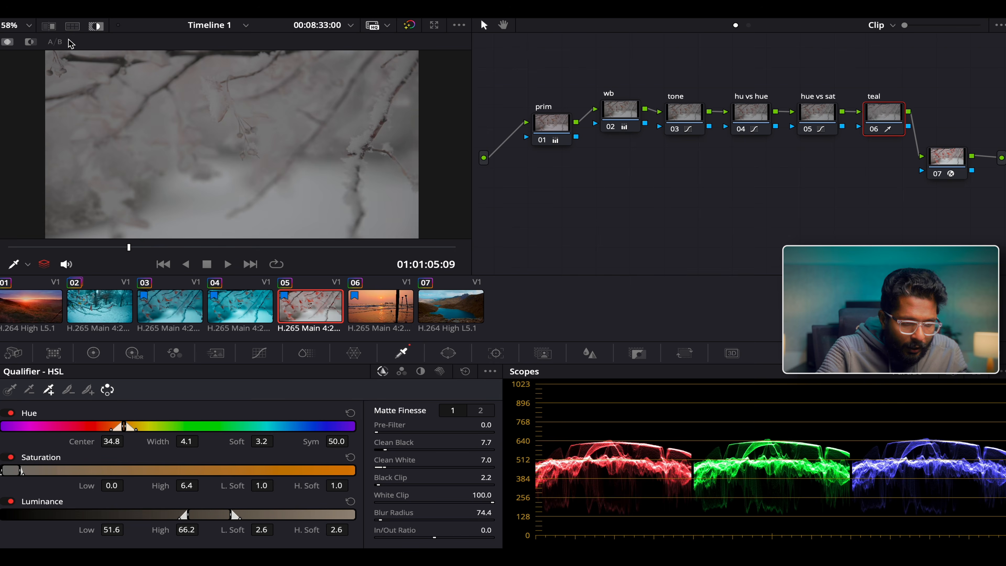
pyautogui.click(103, 27)
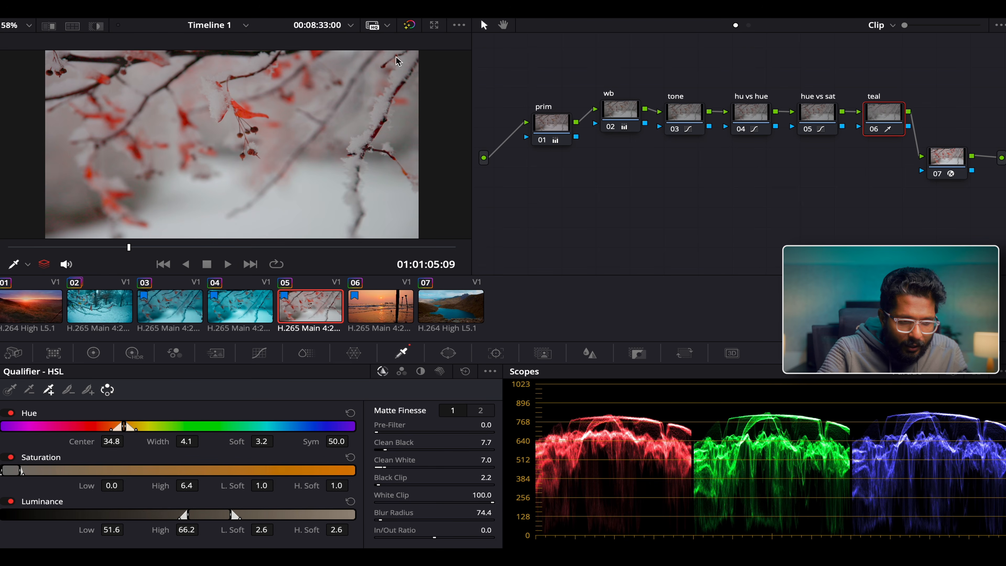
pyautogui.click(102, 26)
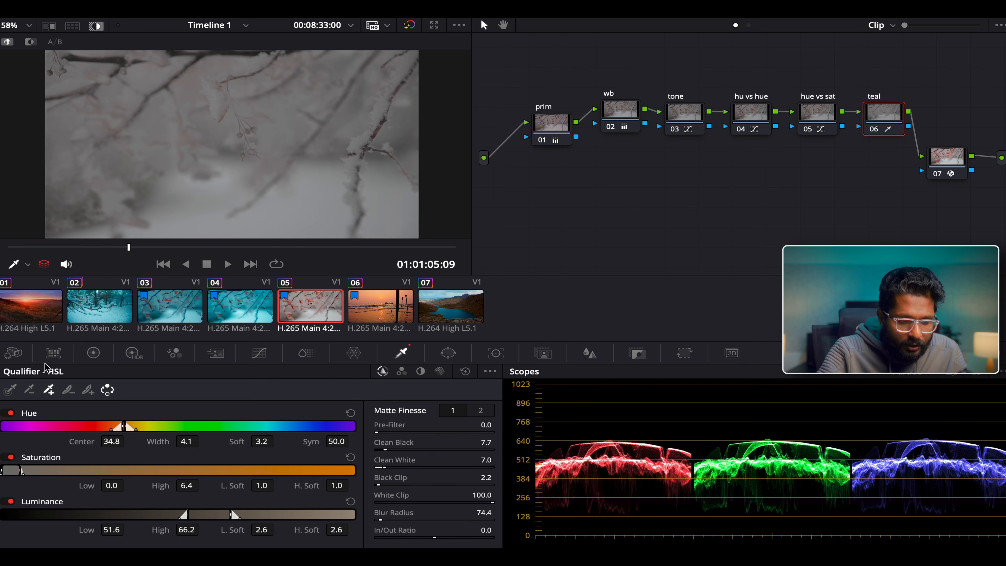
# Push the teal node's Offset toward teal, to 10.65, 27.91 and 34.18, and turn off the selection highlight
pyautogui.click(94, 353)
pyautogui.moveTo(428, 457); pyautogui.dragTo(459, 503)
pyautogui.click(95, 26)
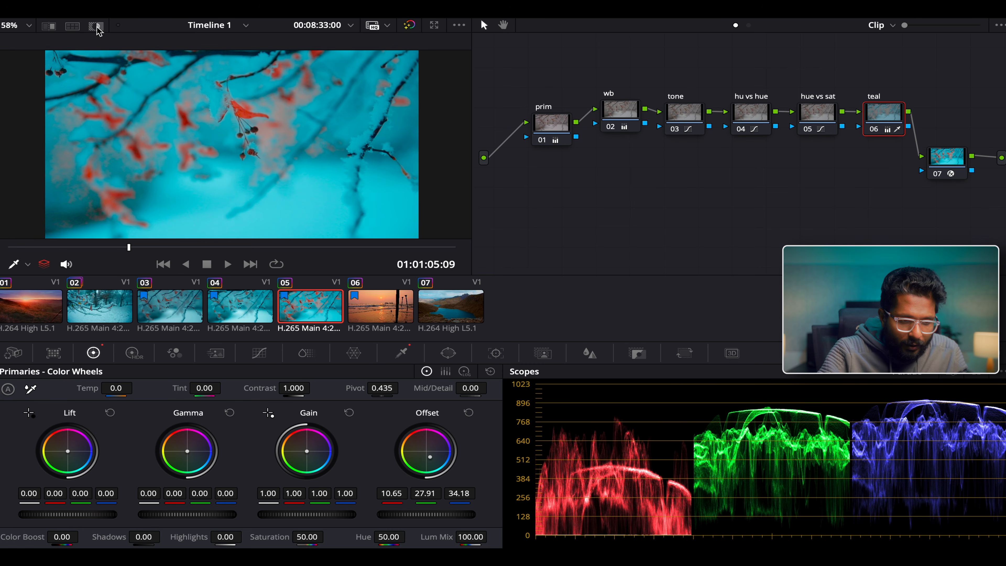
# Soften the teal node's Offset push to 17.60 red, 26.24 green and 27.39 blue
pyautogui.moveTo(435, 461); pyautogui.dragTo(429, 457)
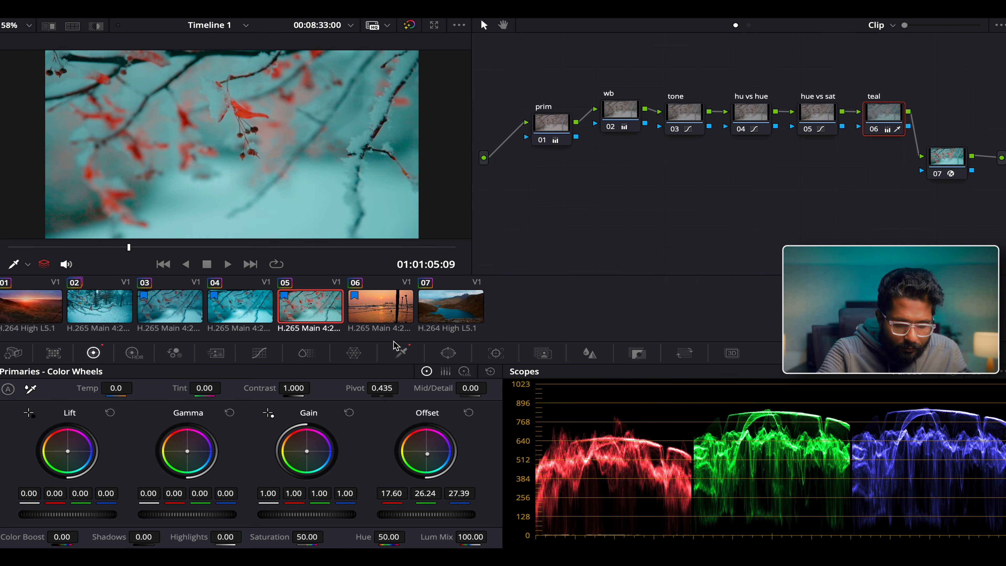
# Replace the teal node's qualifier selection with a fresh colour sample picked from the central red leaf
pyautogui.click(403, 352)
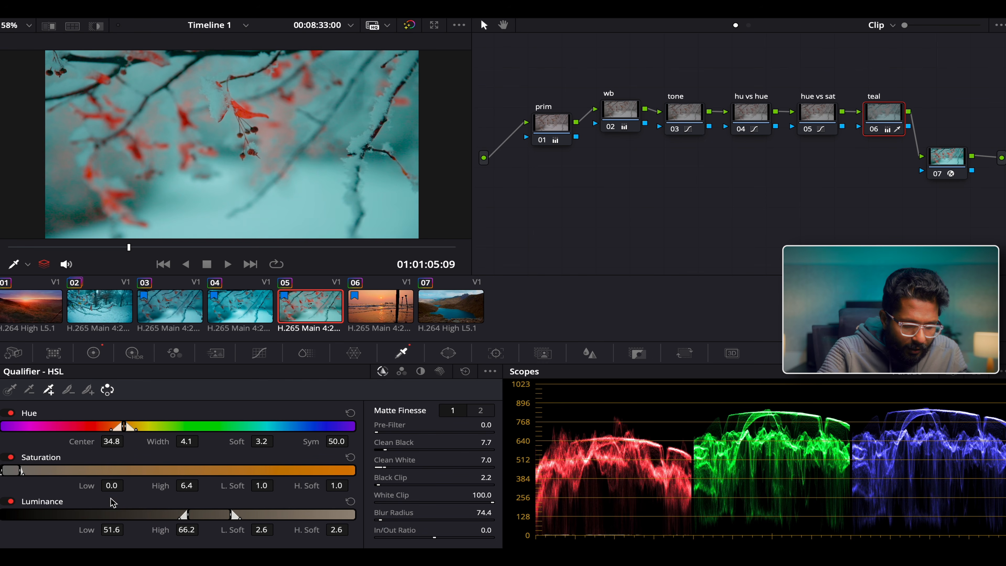
pyautogui.moveTo(108, 486); pyautogui.dragTo(111, 485)
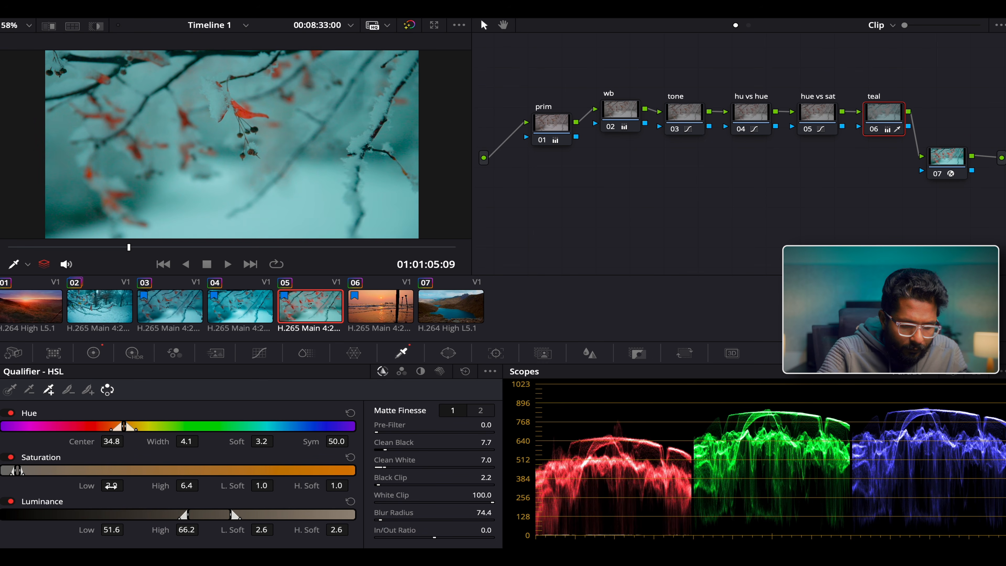
pyautogui.doubleClick(81, 486)
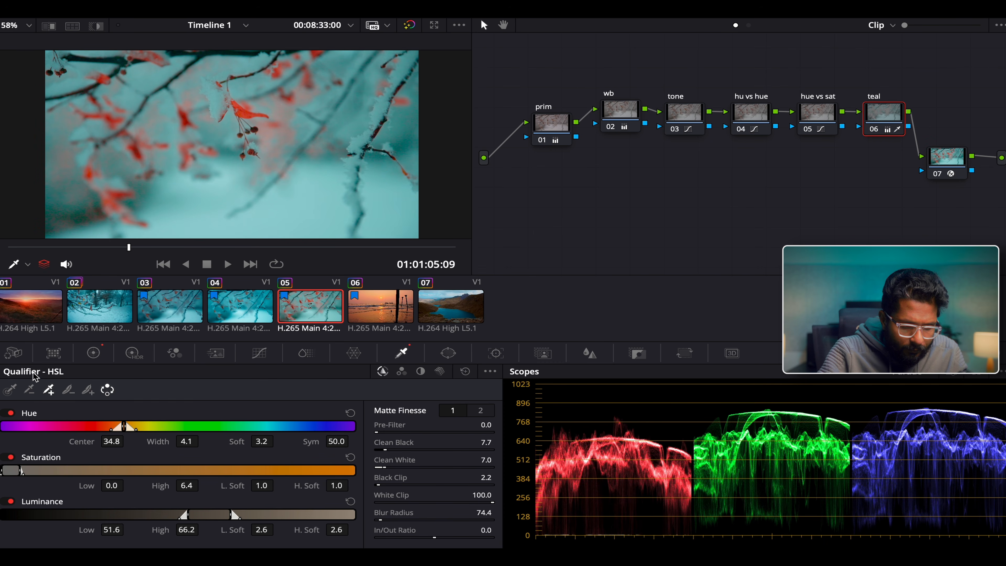
pyautogui.click(15, 390)
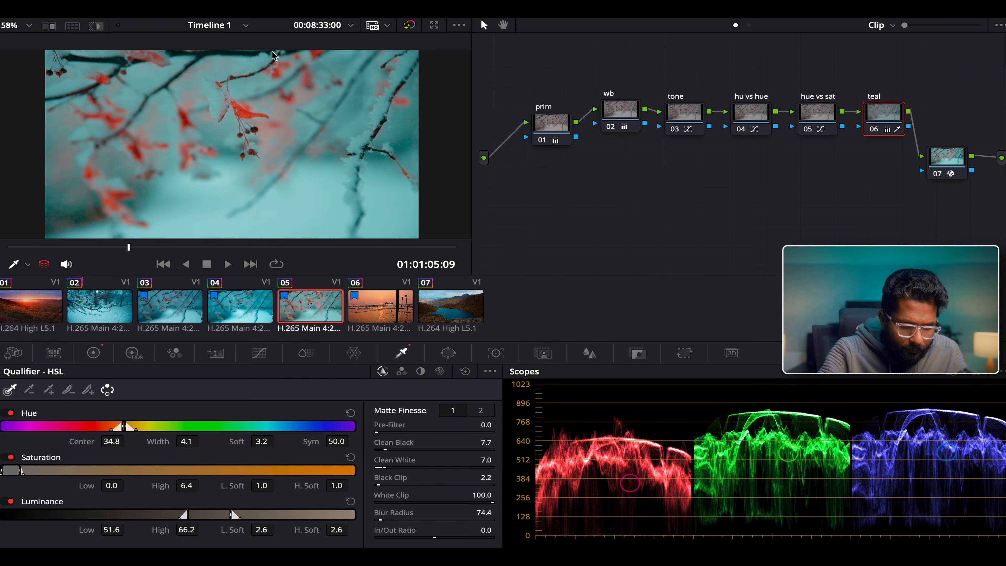
pyautogui.click(246, 104)
pyautogui.click(243, 107)
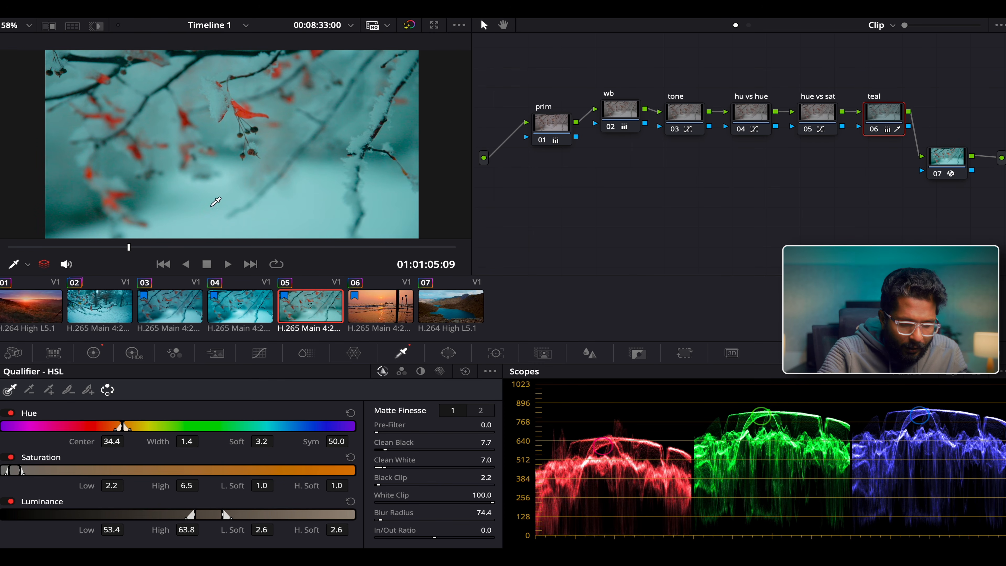
# Set the qualifier's Saturation Low to 8.2 and Hue Center to 36.6, playing the clip to check the leaves
pyautogui.moveTo(115, 485)
pyautogui.mouseDown()
pyautogui.moveTo(162, 484)
pyautogui.moveTo(112, 485)
pyautogui.mouseUp()
pyautogui.press('space')
pyautogui.press('space')
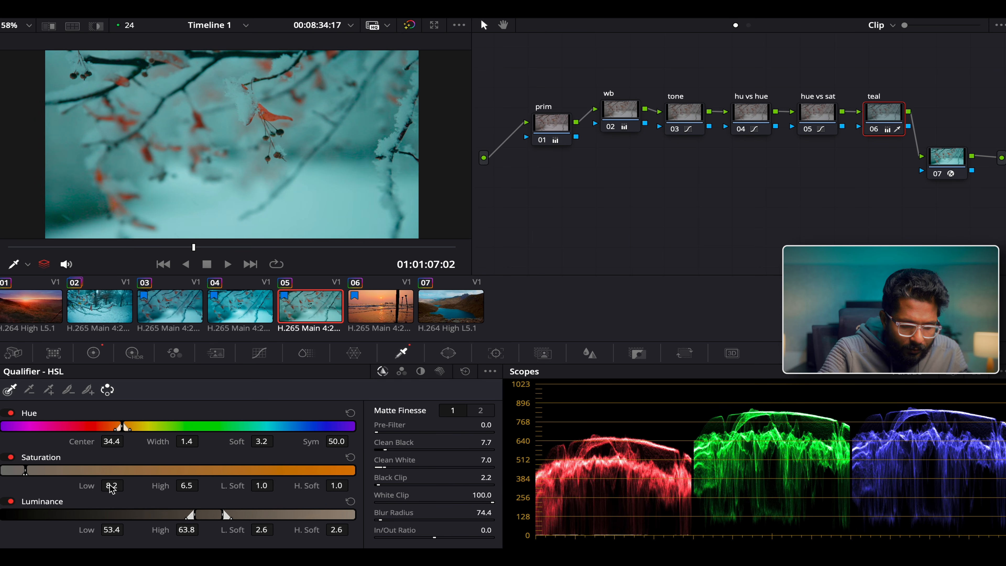
pyautogui.moveTo(110, 442)
pyautogui.mouseDown()
pyautogui.moveTo(131, 444)
pyautogui.moveTo(71, 444)
pyautogui.moveTo(125, 445)
pyautogui.mouseUp()
pyautogui.press('space')
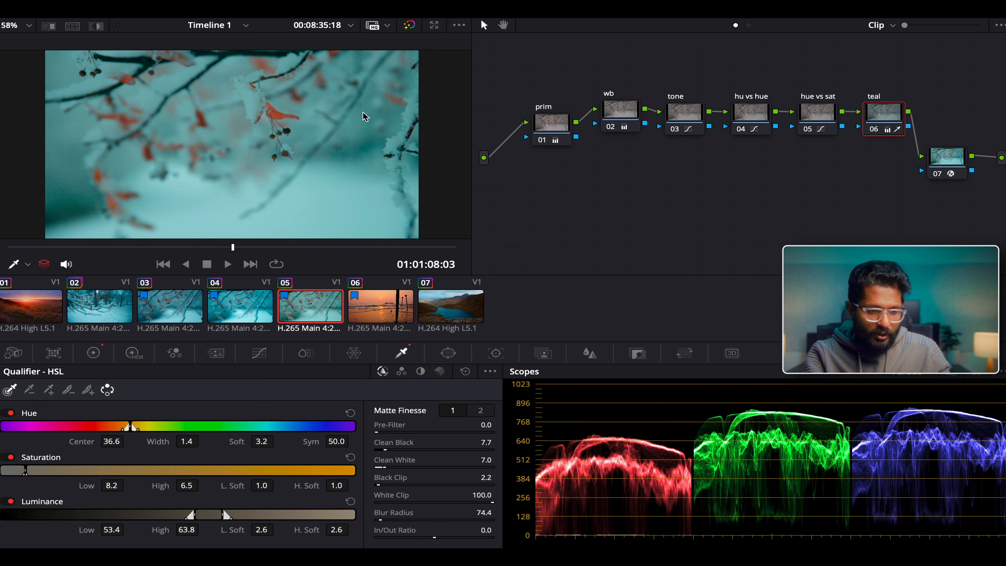
# Review clip 04's finished node grade, moving its vig node up closer to the halation node, and return to clip 05
pyautogui.click(248, 313)
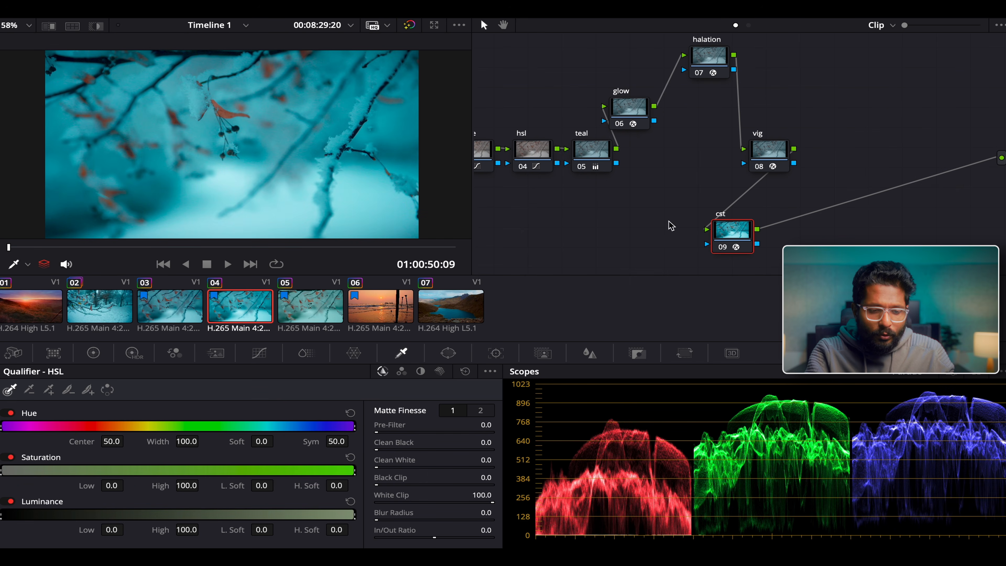
pyautogui.moveTo(771, 155); pyautogui.dragTo(764, 121)
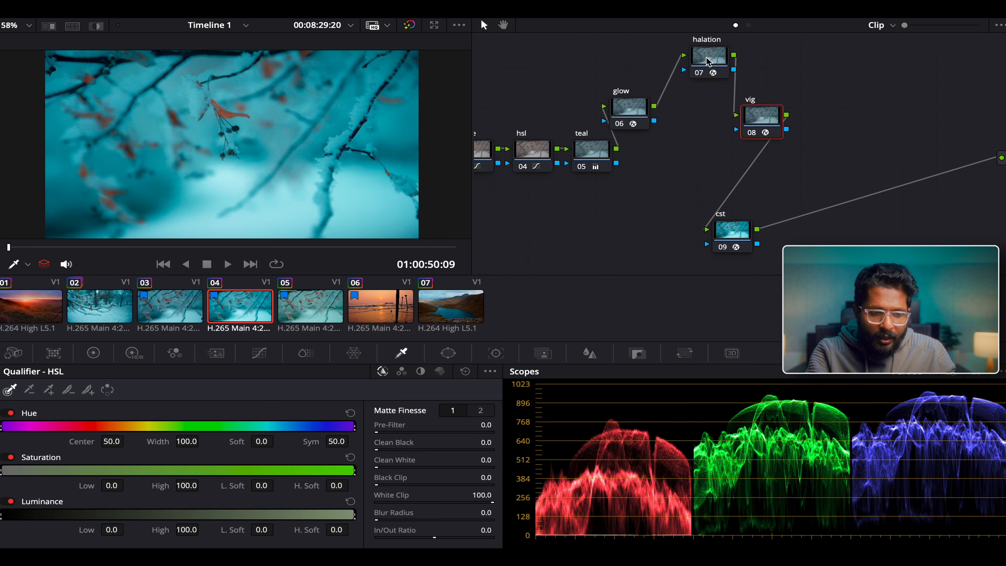
pyautogui.click(584, 168)
pyautogui.click(584, 167)
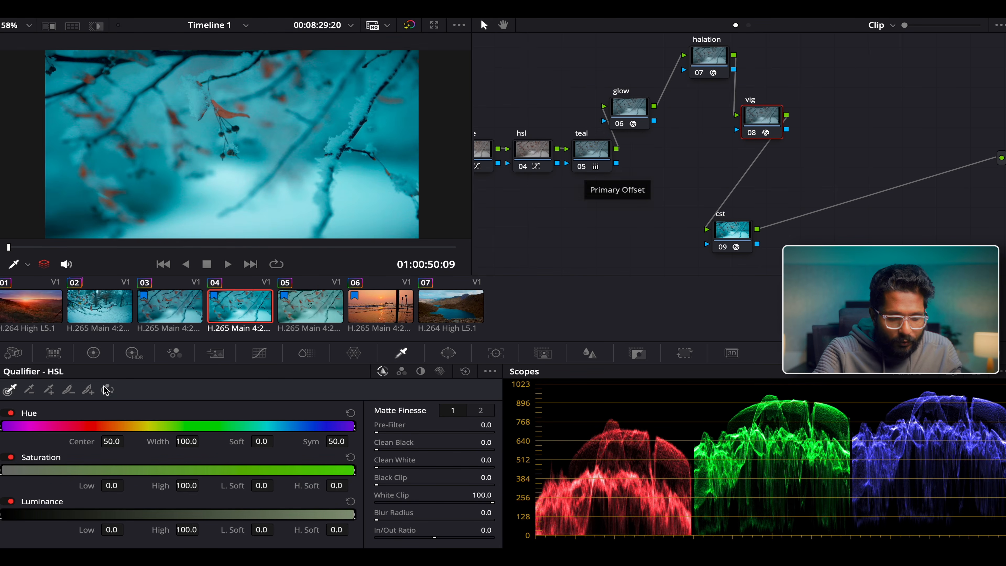
pyautogui.click(304, 303)
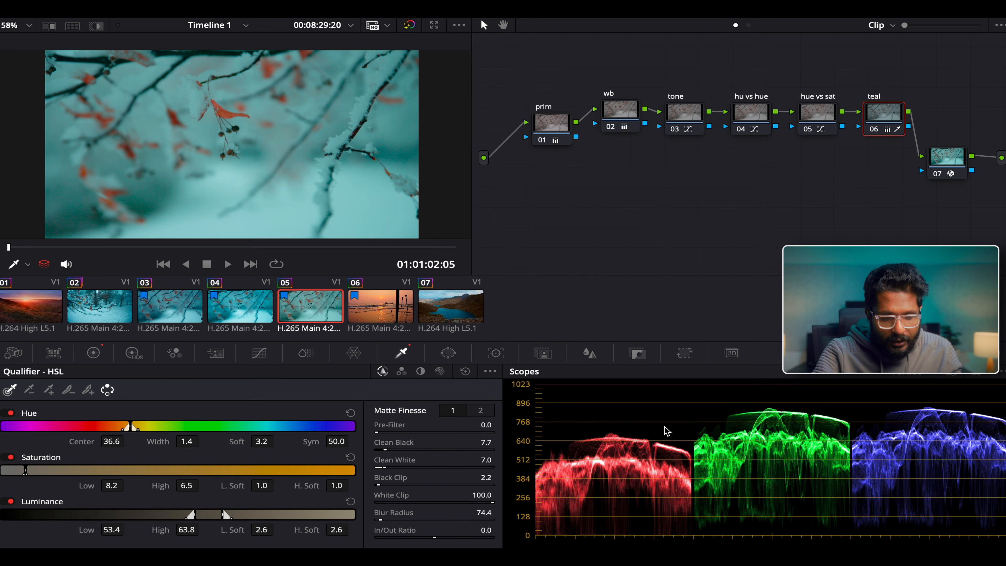